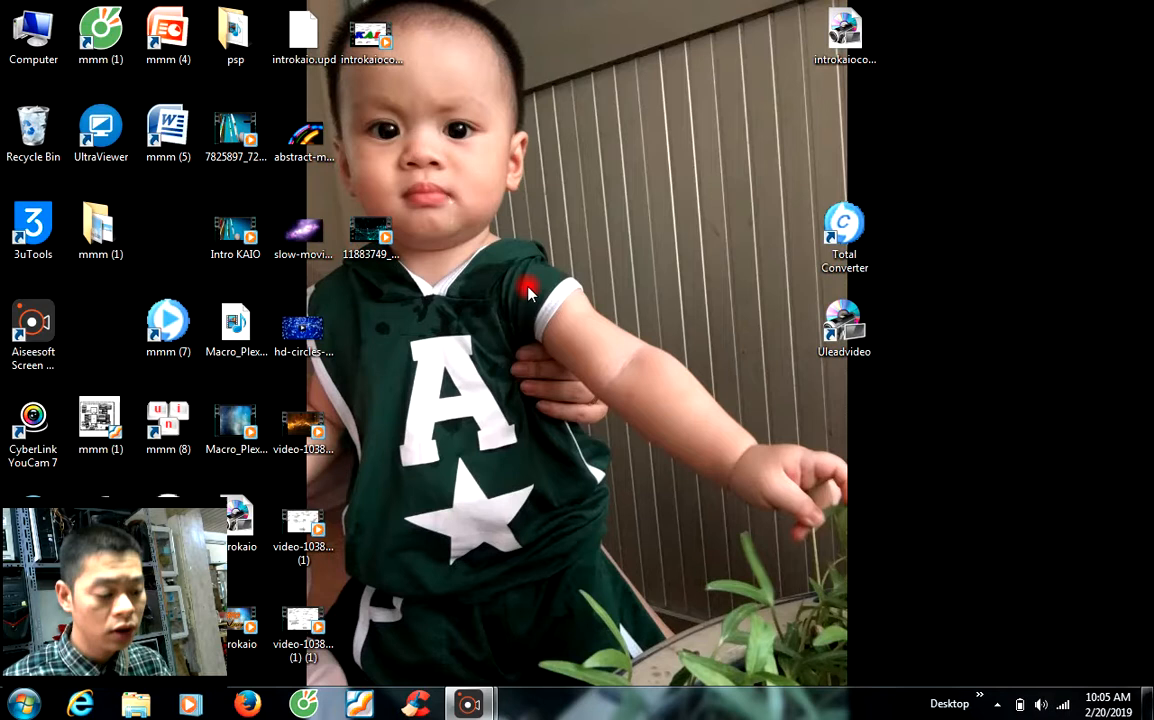
# Step: Refresh the Windows desktop repeatedly
pyautogui.rightClick(613, 226)
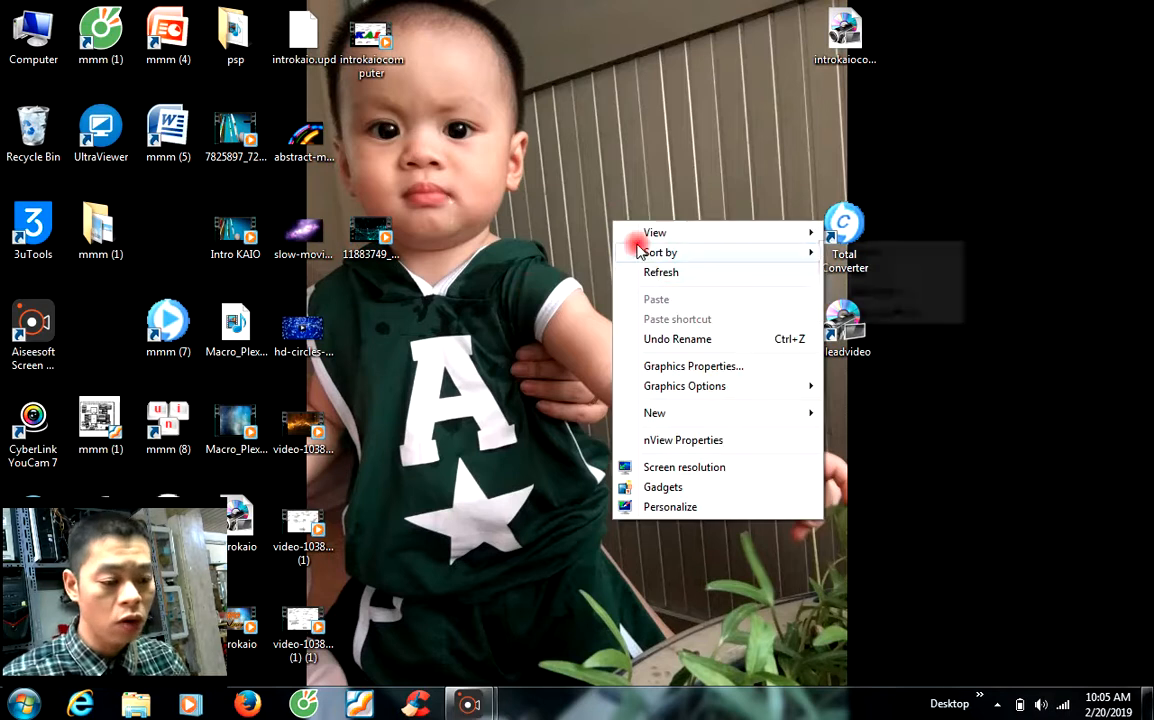
pyautogui.click(634, 270)
pyautogui.rightClick(588, 248)
pyautogui.click(640, 291)
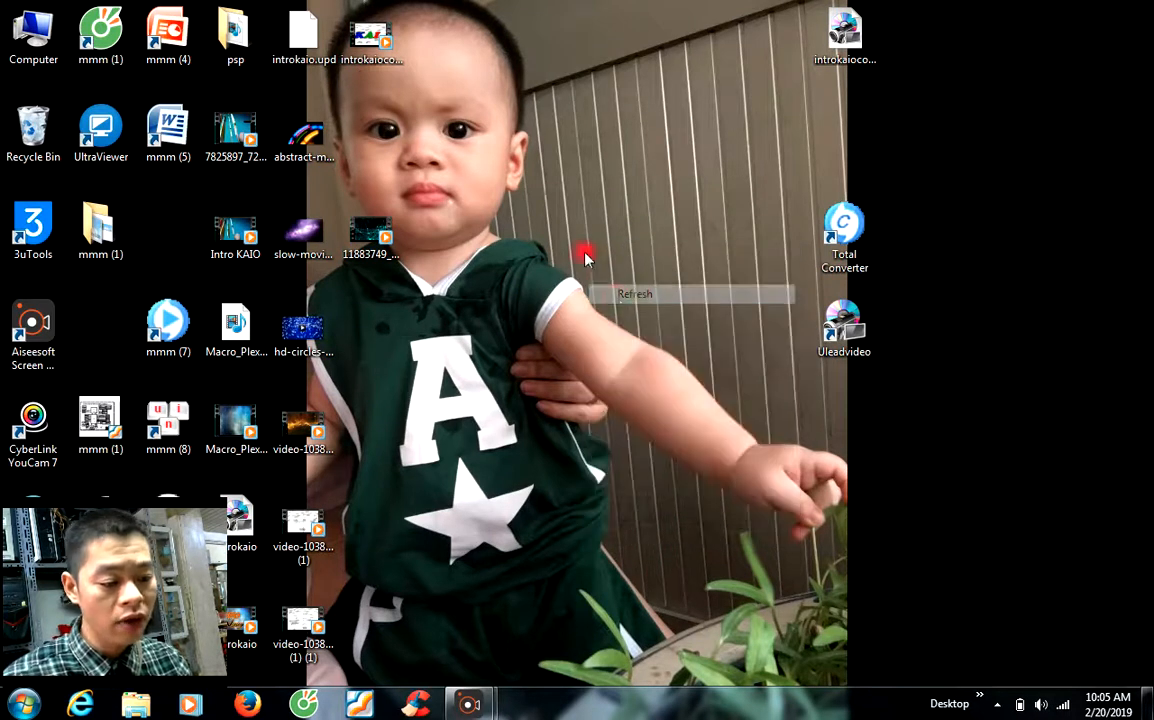
pyautogui.rightClick(584, 252)
pyautogui.click(620, 303)
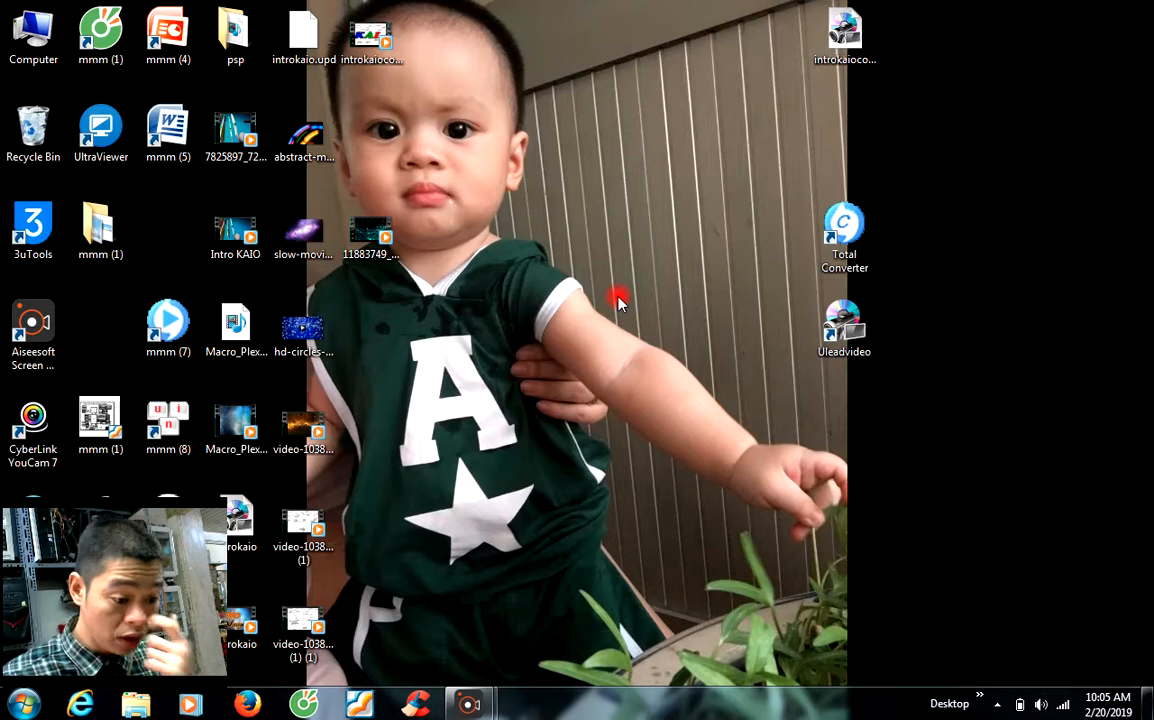
pyautogui.rightClick(580, 204)
pyautogui.click(627, 259)
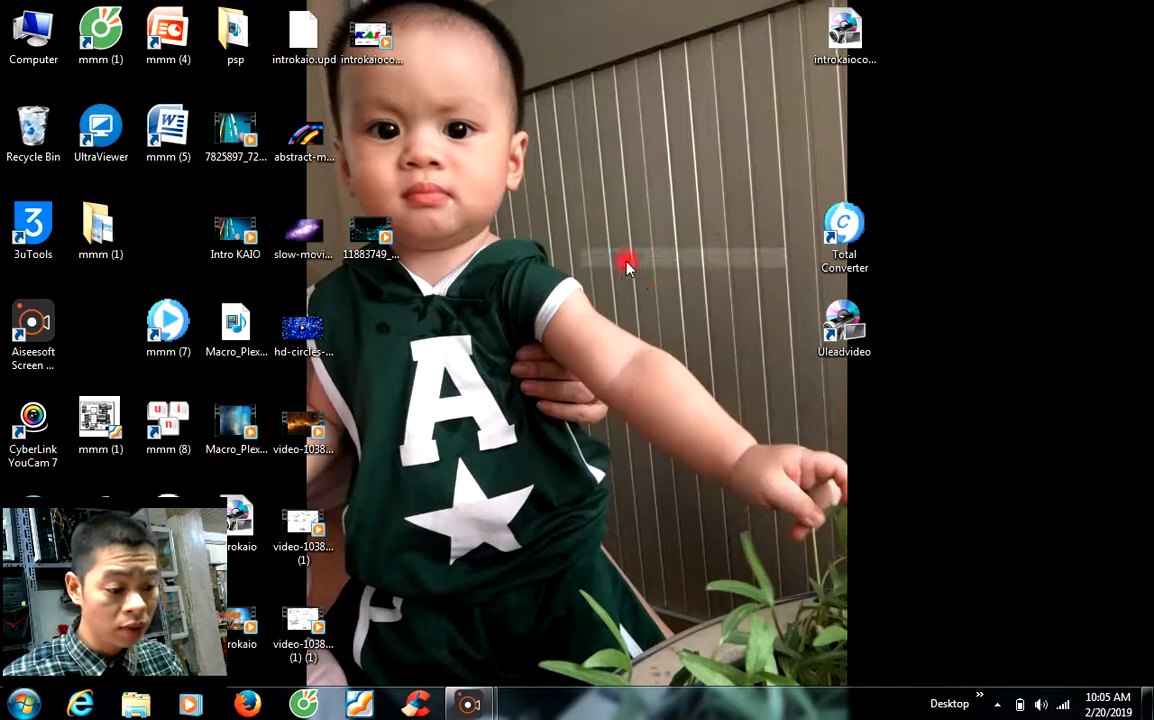
pyautogui.rightClick(588, 230)
pyautogui.click(635, 272)
pyautogui.rightClick(598, 247)
pyautogui.click(610, 296)
pyautogui.rightClick(598, 254)
pyautogui.click(608, 305)
pyautogui.rightClick(584, 271)
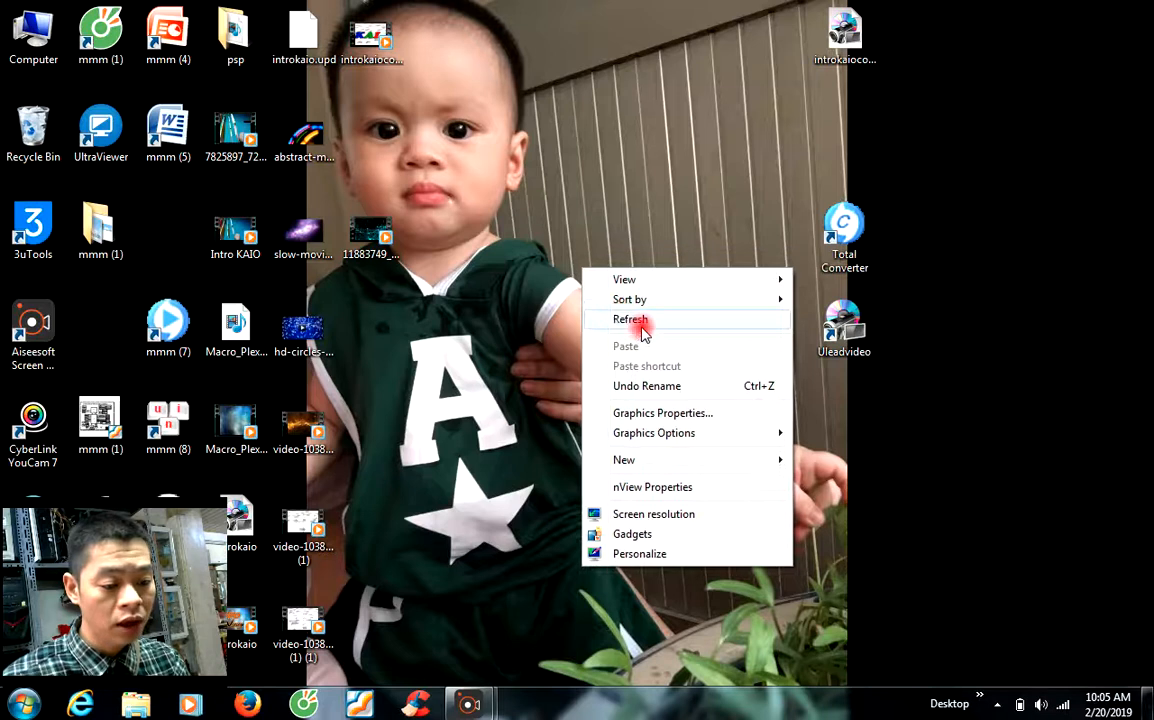
pyautogui.click(645, 322)
pyautogui.rightClick(570, 280)
pyautogui.click(610, 322)
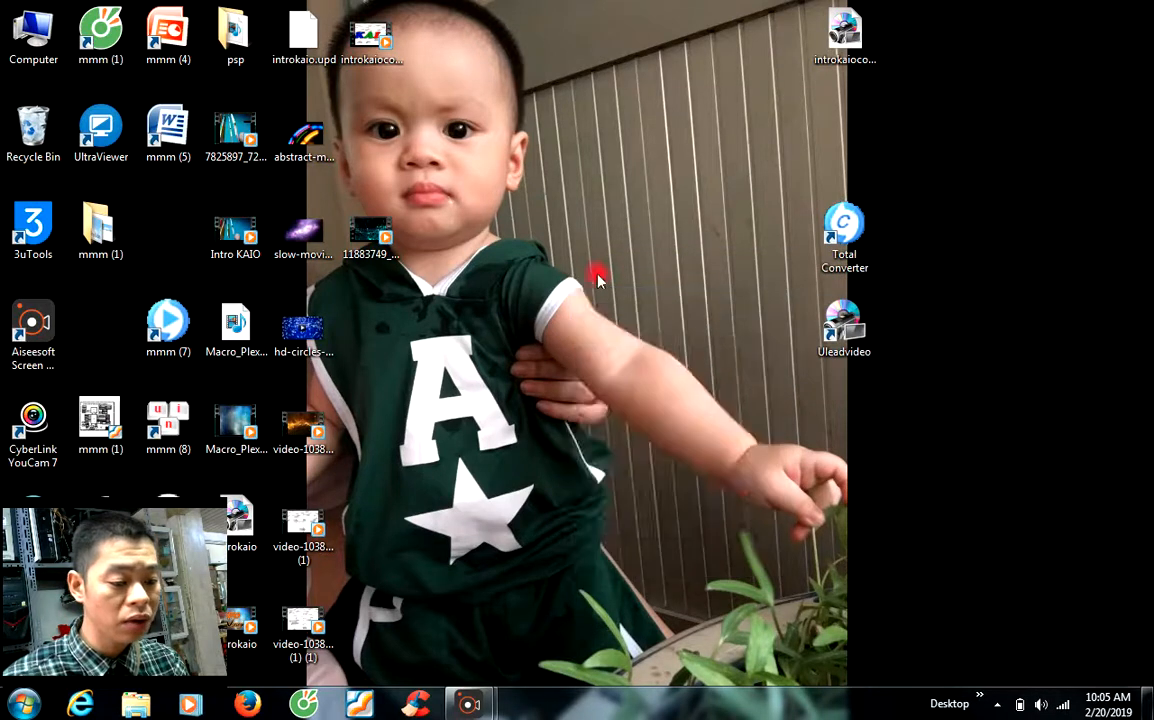
pyautogui.rightClick(549, 240)
pyautogui.click(616, 294)
pyautogui.rightClick(506, 226)
pyautogui.click(588, 284)
pyautogui.rightClick(554, 232)
pyautogui.click(586, 281)
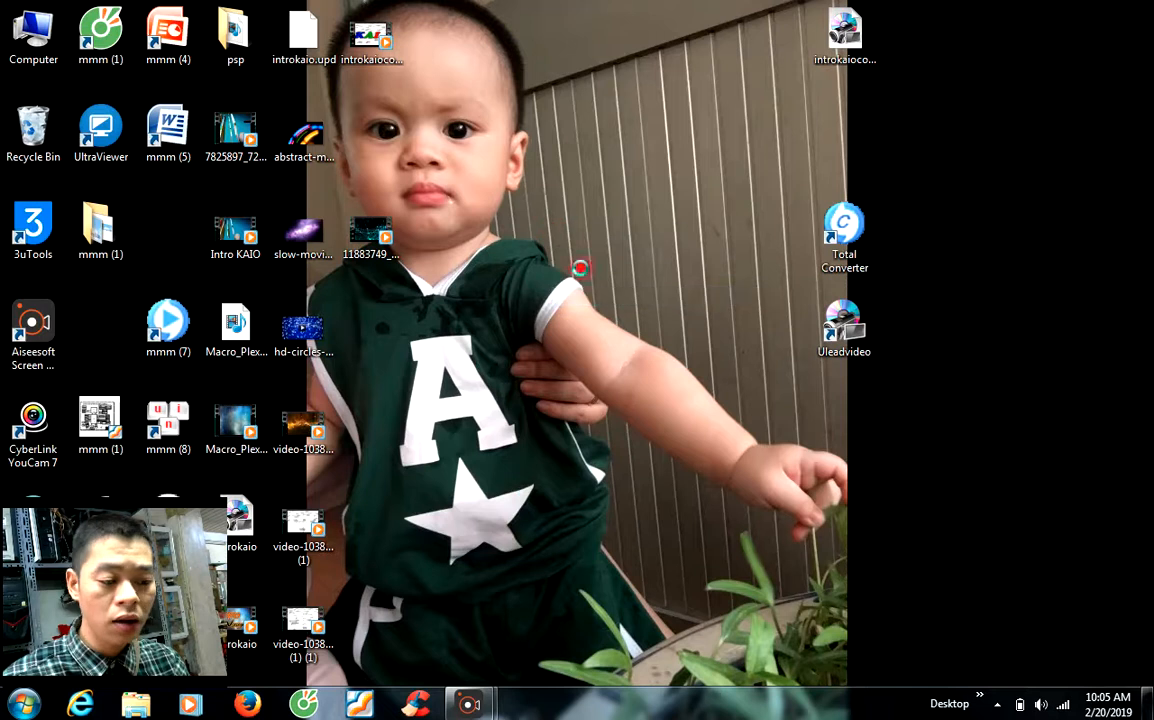
pyautogui.rightClick(554, 232)
pyautogui.click(588, 281)
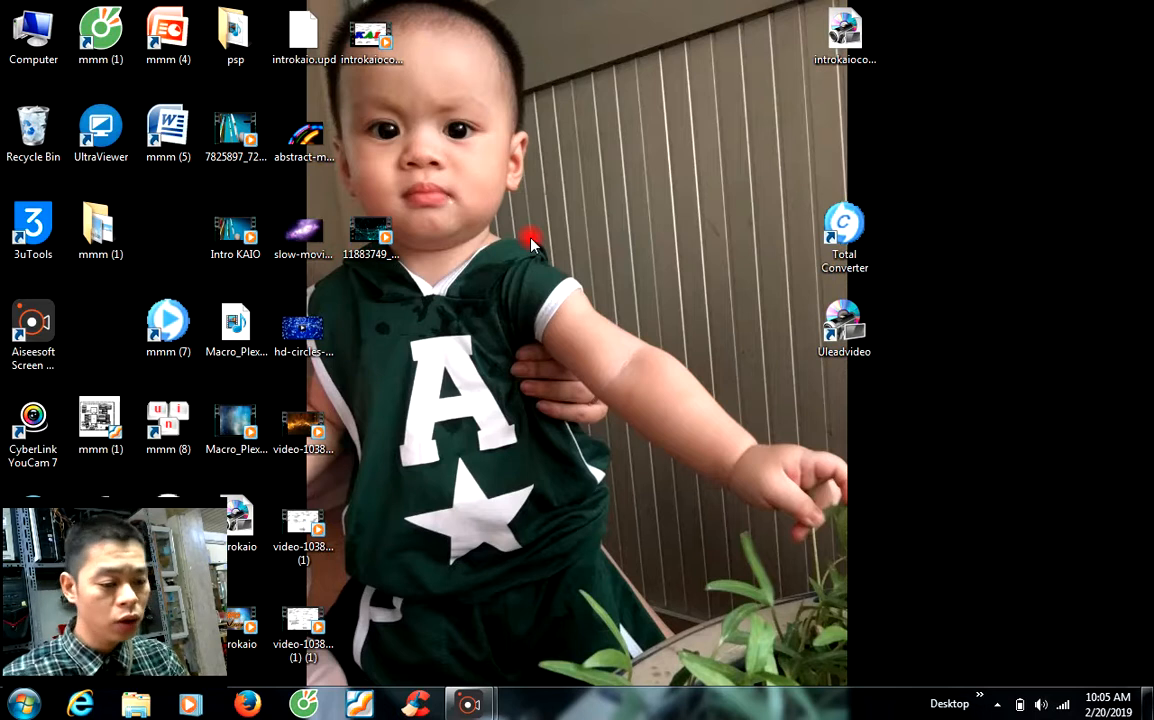
pyautogui.rightClick(528, 222)
pyautogui.click(548, 272)
pyautogui.rightClick(485, 204)
pyautogui.click(527, 251)
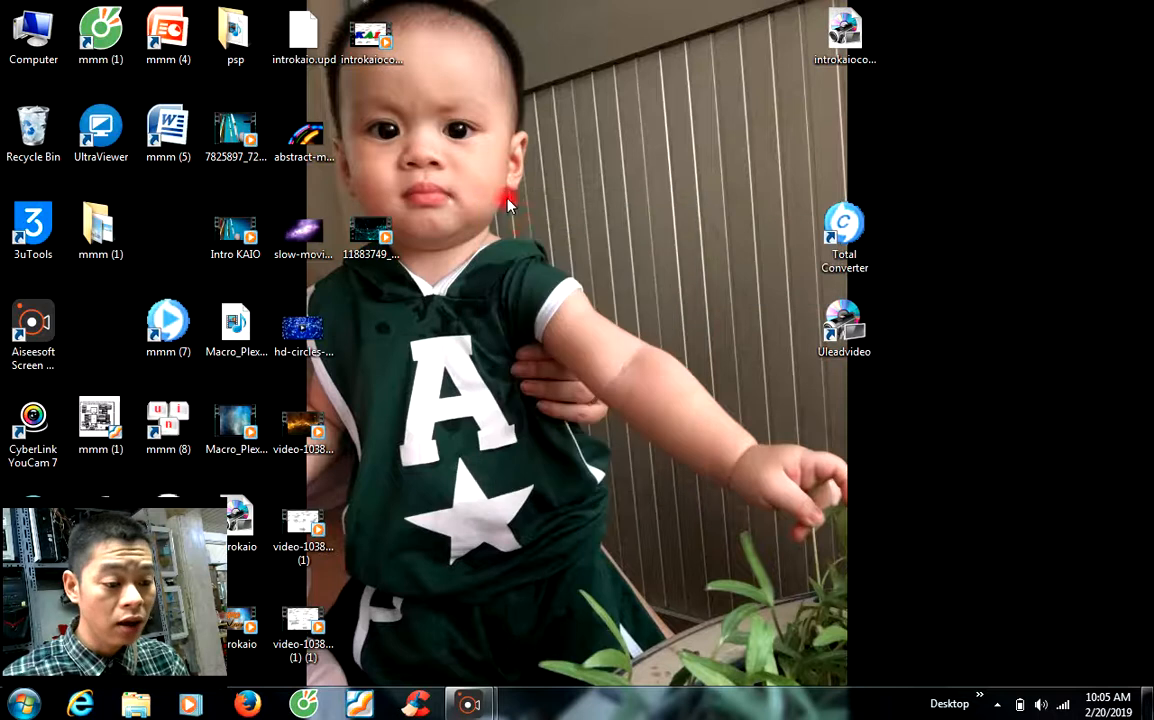
pyautogui.rightClick(508, 201)
pyautogui.click(535, 251)
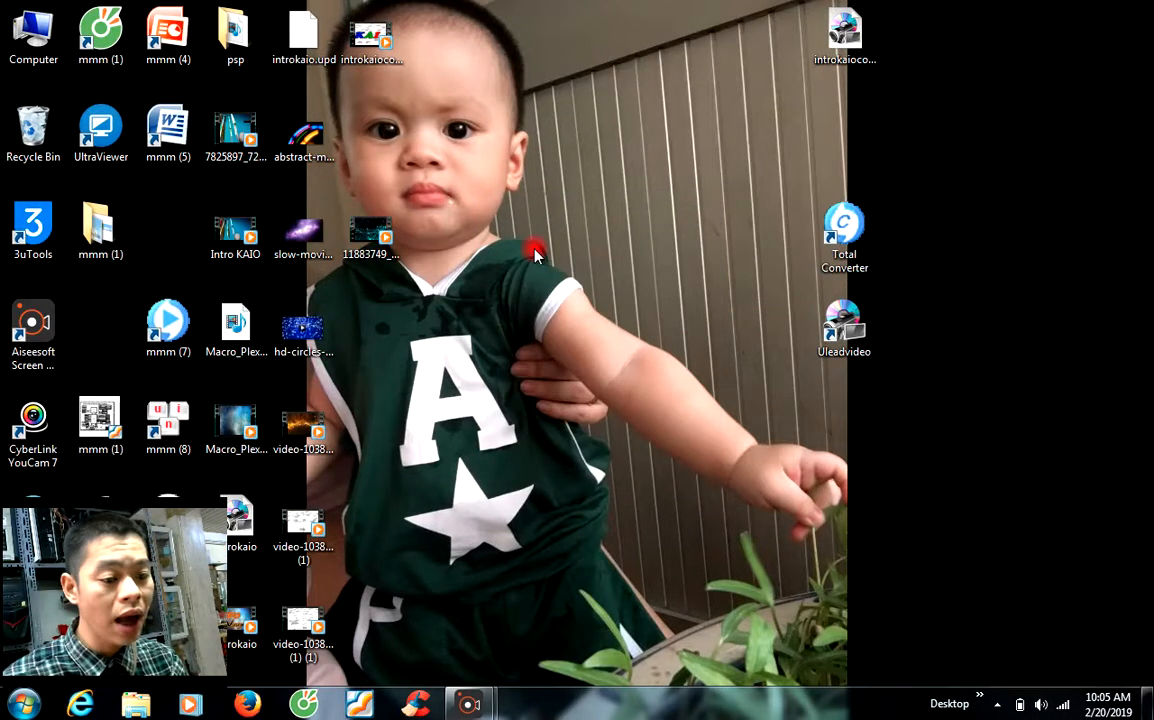
# Step: Open the introkaiocomputer project and play the kaiocomp intro clip through to its end
pyautogui.doubleClick(844, 35)
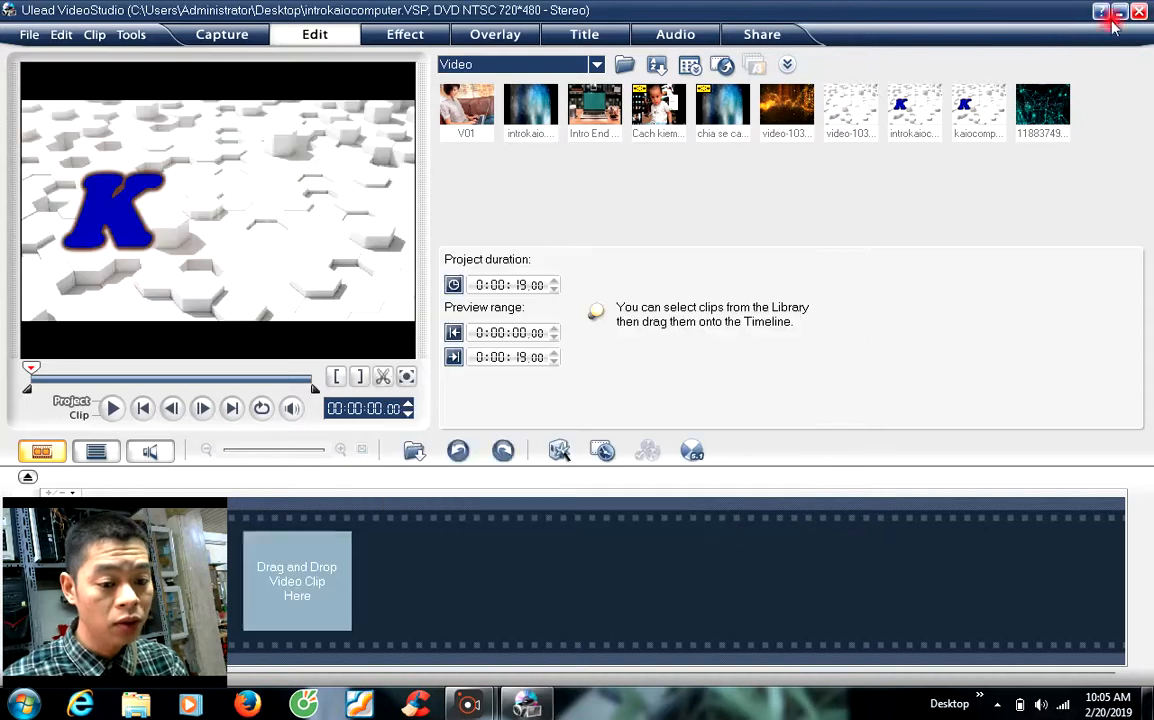
pyautogui.click(965, 108)
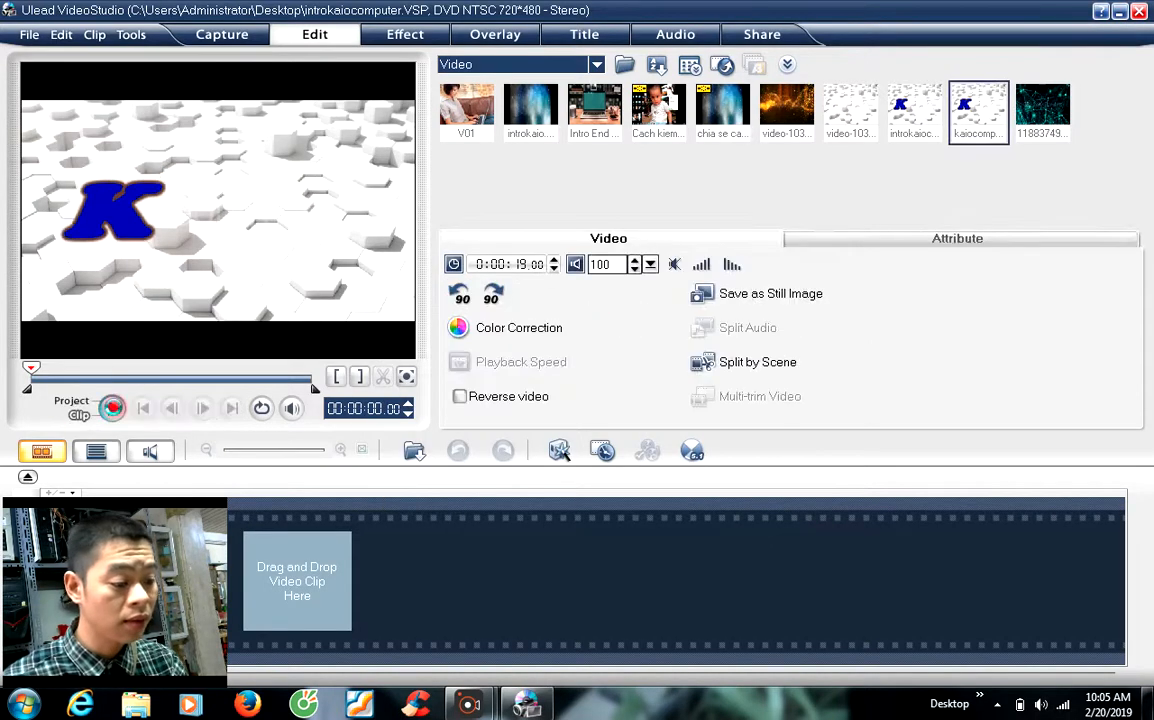
pyautogui.click(112, 408)
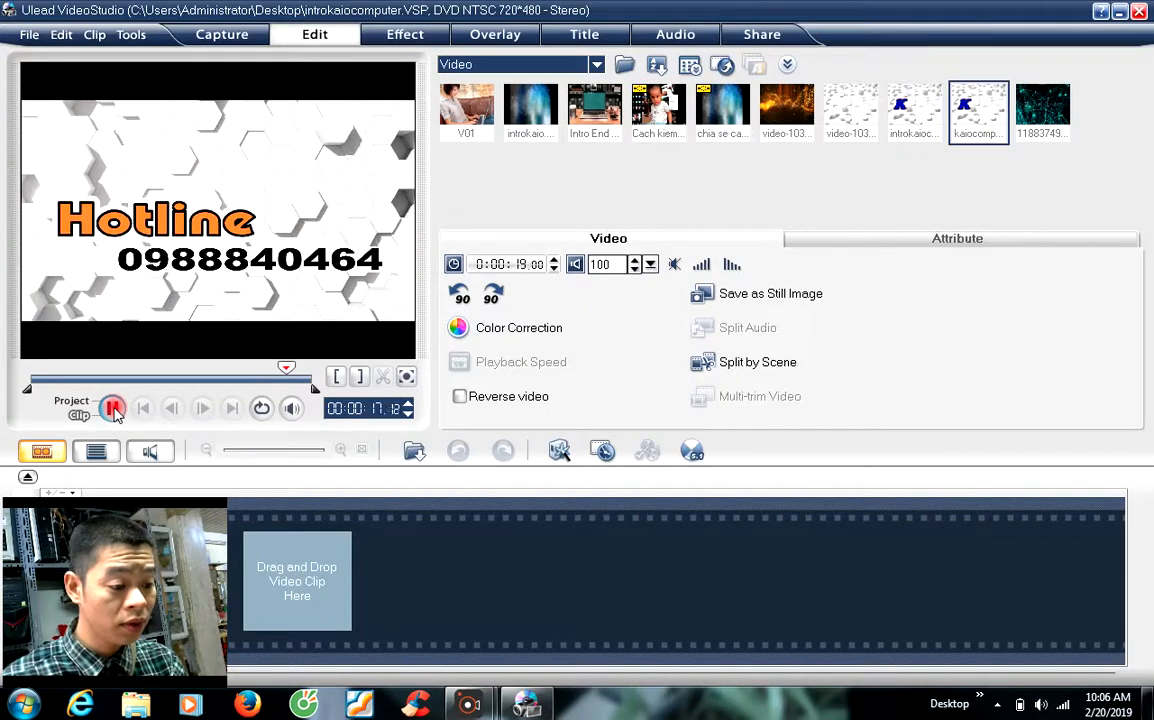
pyautogui.click(112, 408)
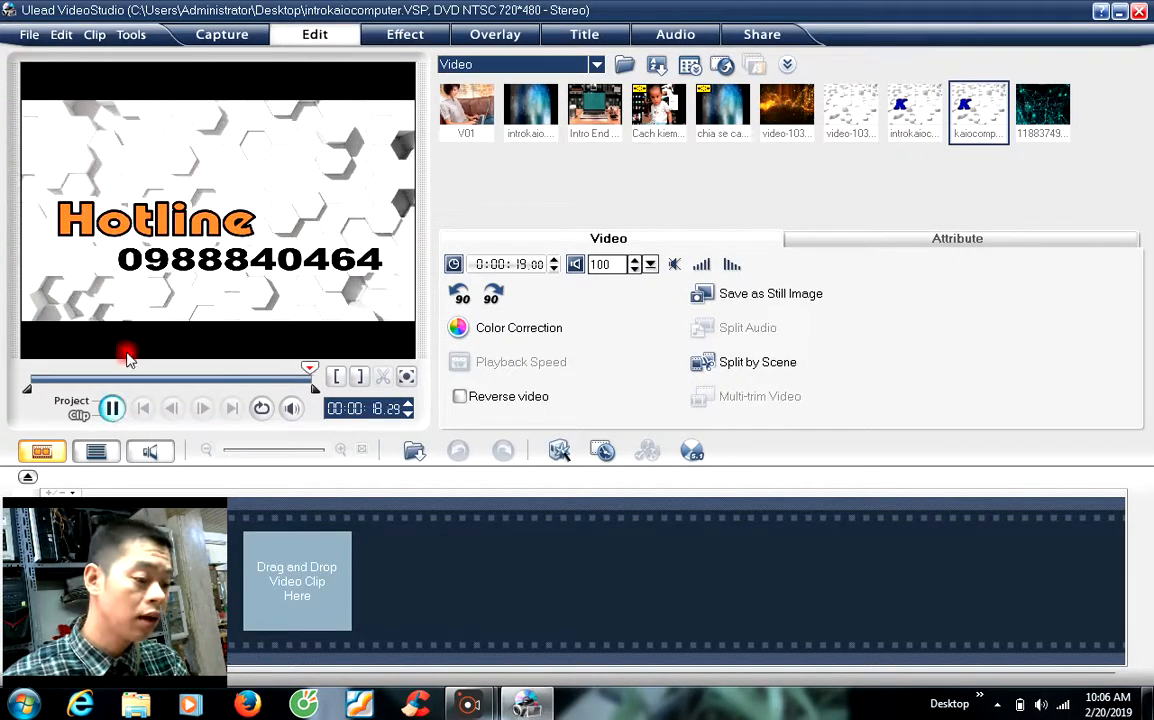
# Step: Minimize VideoStudio and refresh the desktop several times
pyautogui.click(1119, 14)
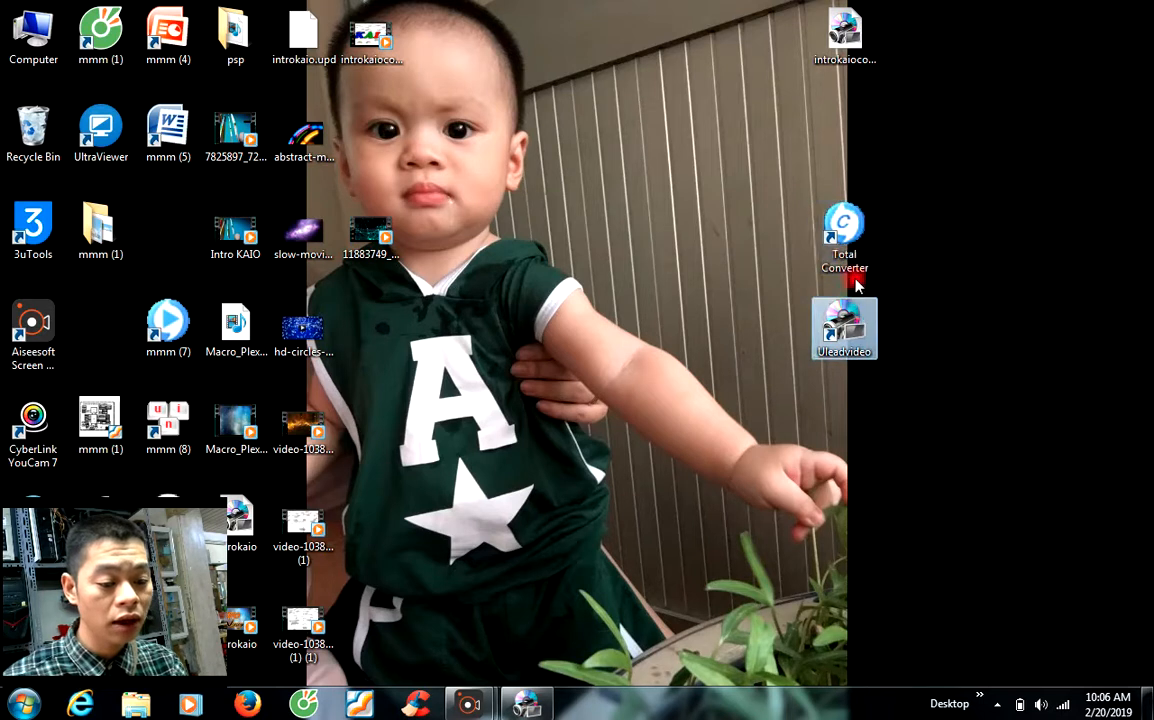
pyautogui.rightClick(1004, 256)
pyautogui.click(1005, 309)
pyautogui.rightClick(1006, 260)
pyautogui.click(1010, 310)
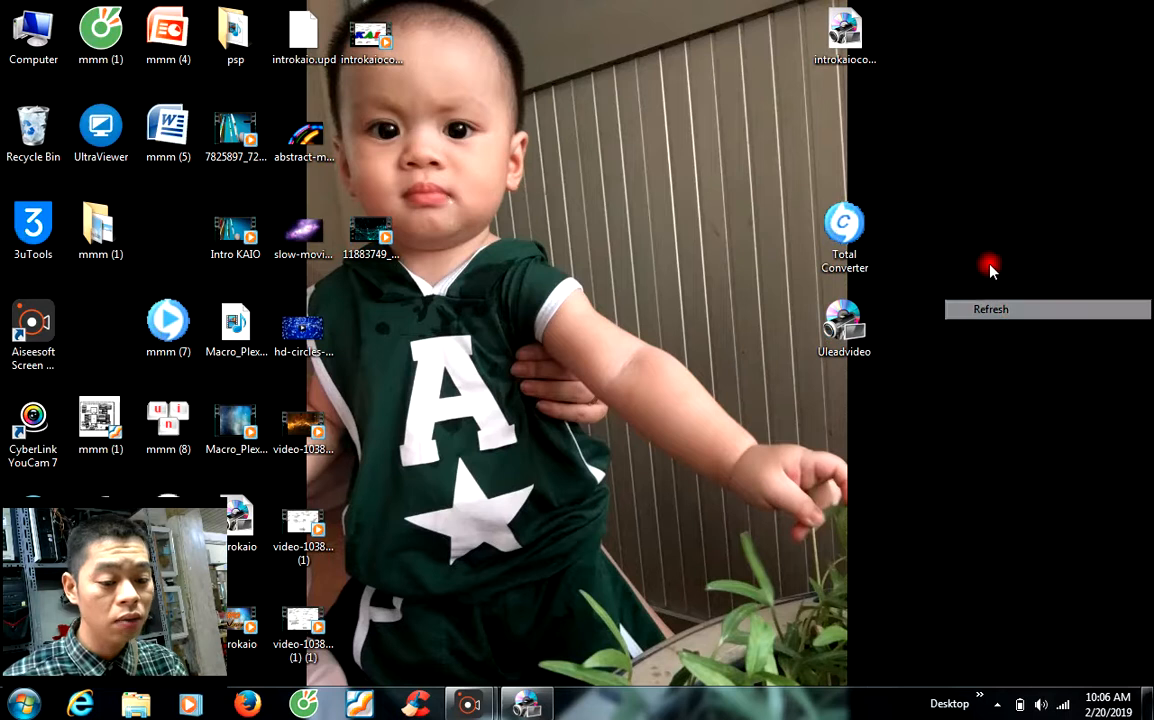
pyautogui.rightClick(1008, 263)
pyautogui.click(1010, 310)
pyautogui.rightClick(998, 257)
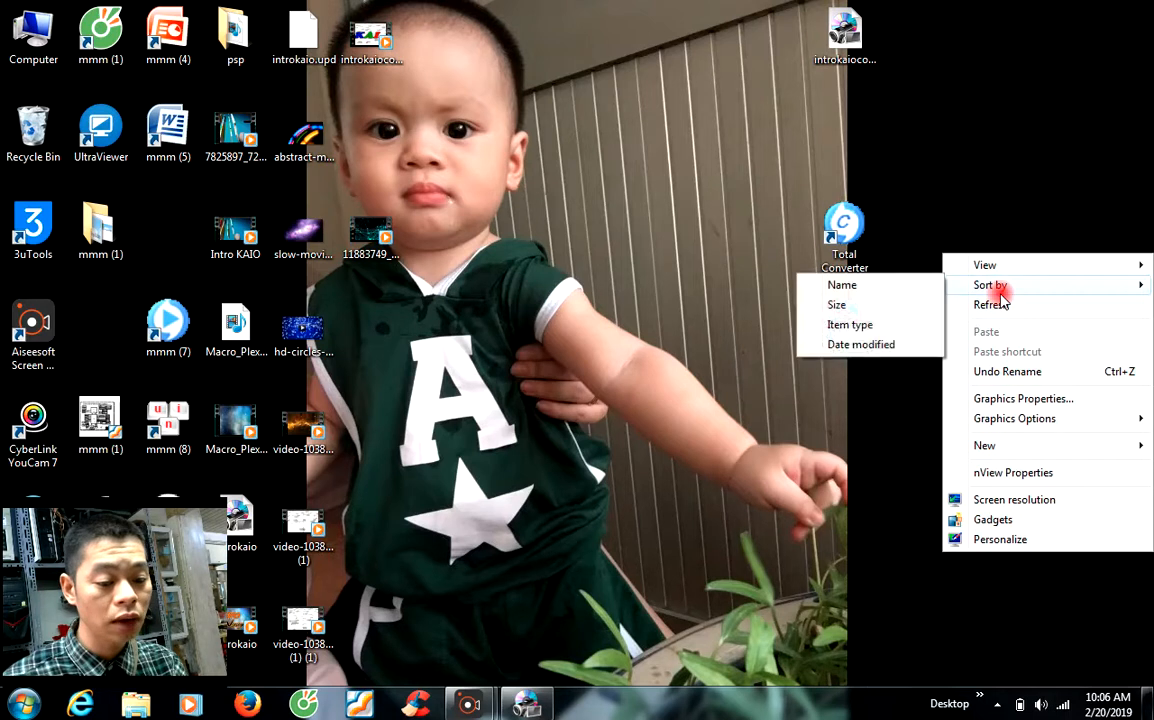
pyautogui.click(1005, 307)
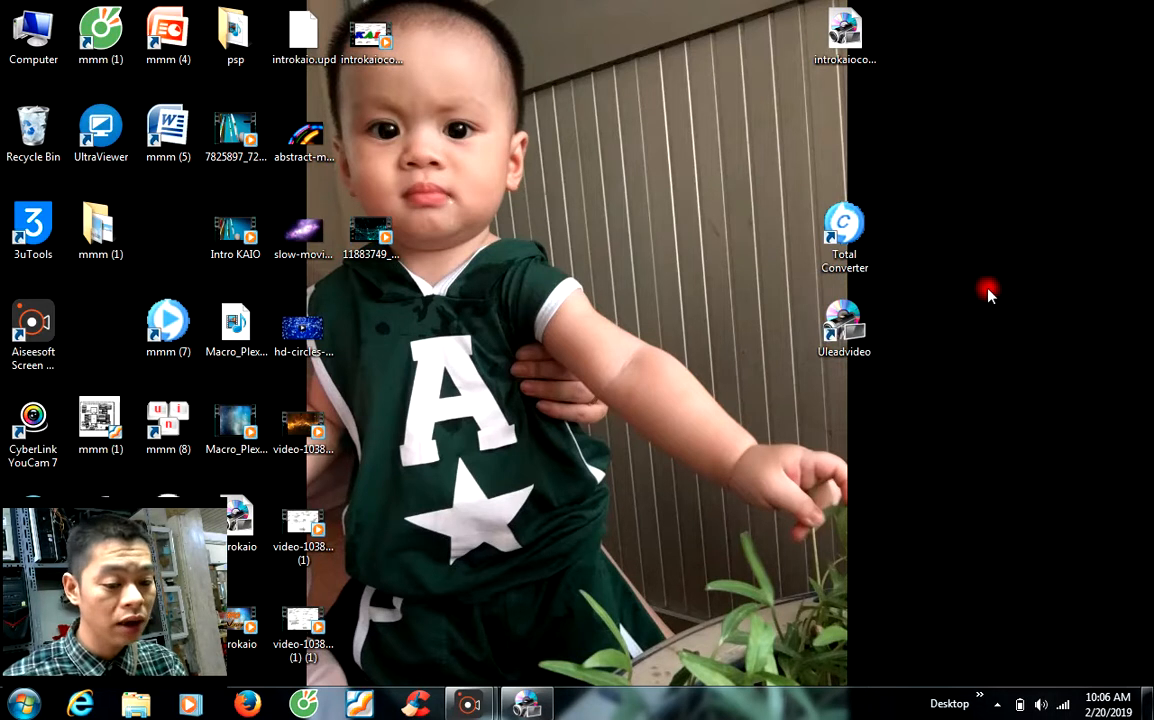
pyautogui.rightClick(988, 290)
pyautogui.click(1010, 341)
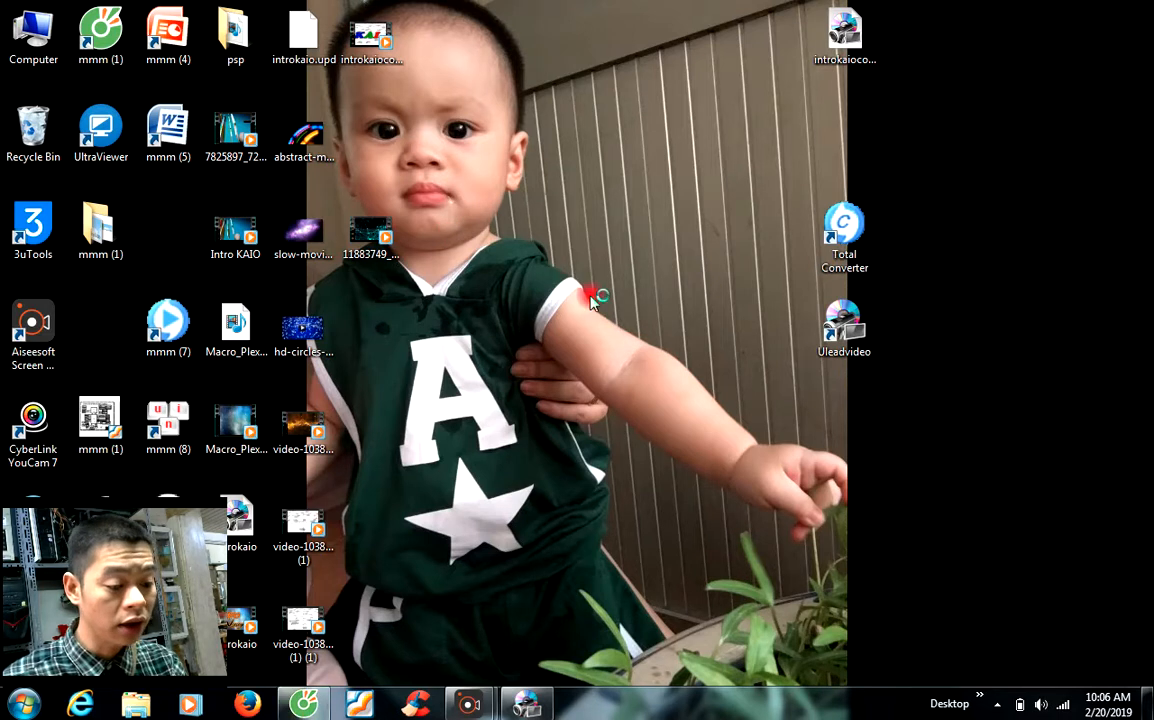
pyautogui.rightClick(550, 256)
# Step: Maximize the Cốc Cốc window and go to google.com.vn
pyautogui.click(591, 308)
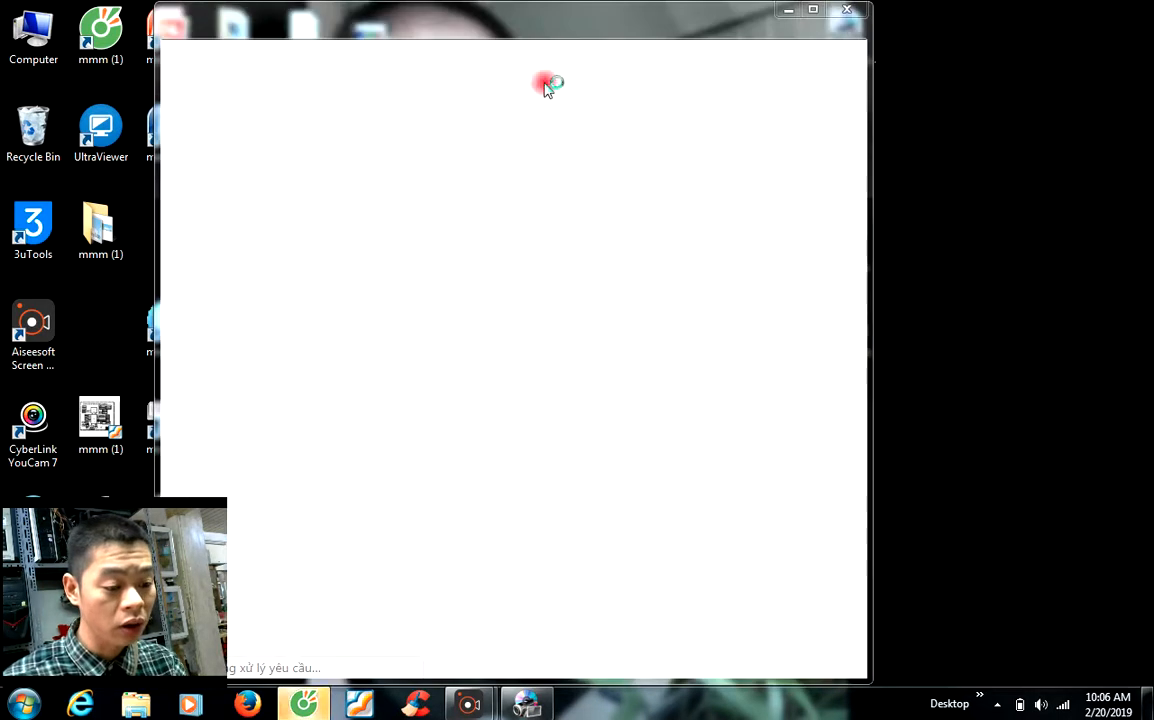
pyautogui.doubleClick(615, 20)
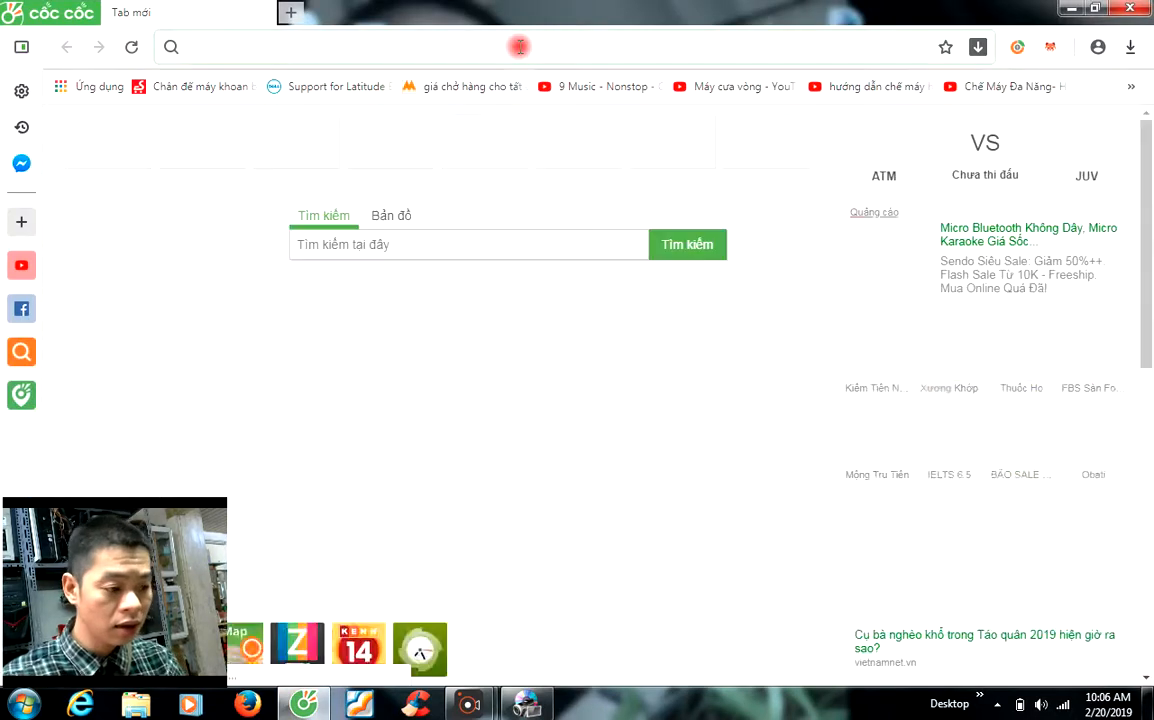
pyautogui.write('google.com.vn')
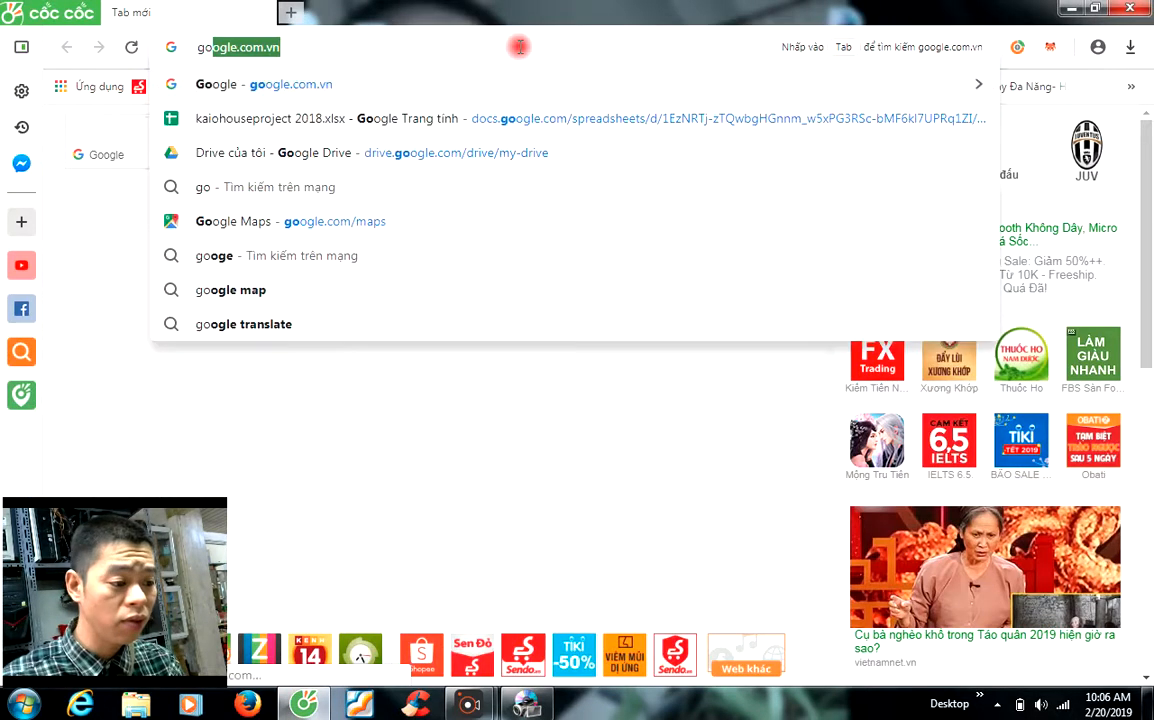
pyautogui.press('Return')
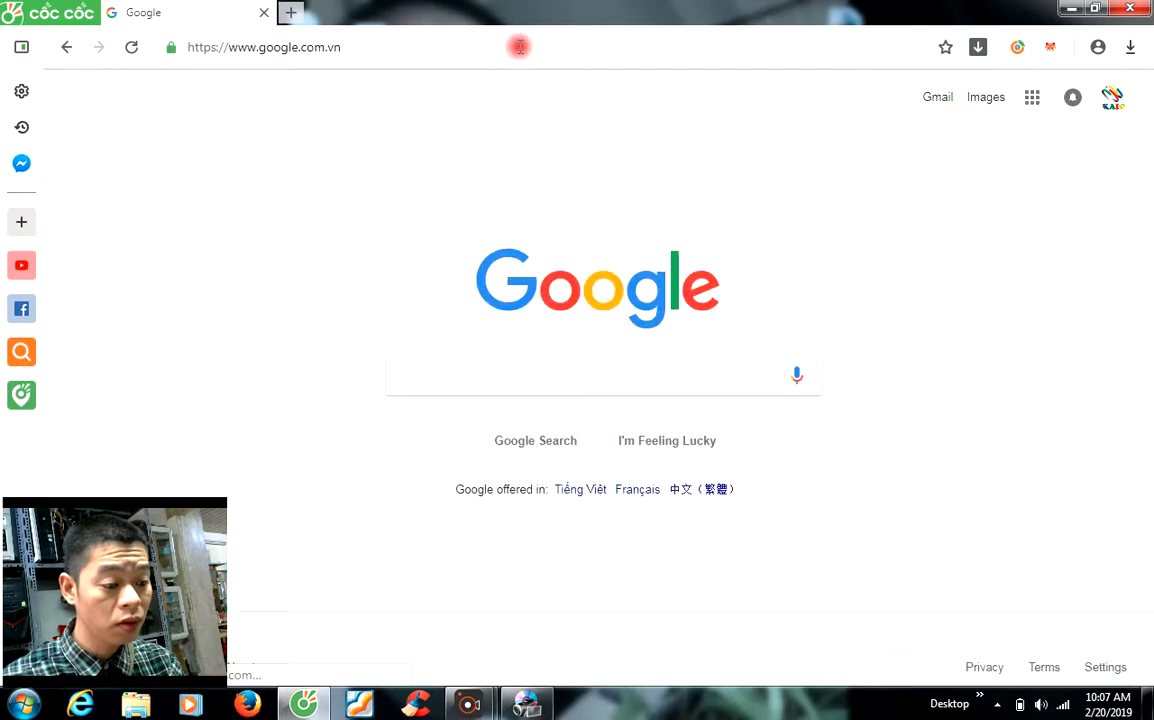
# Step: Search Google for 'motion background free'
pyautogui.click(552, 380)
pyautogui.write('moi')
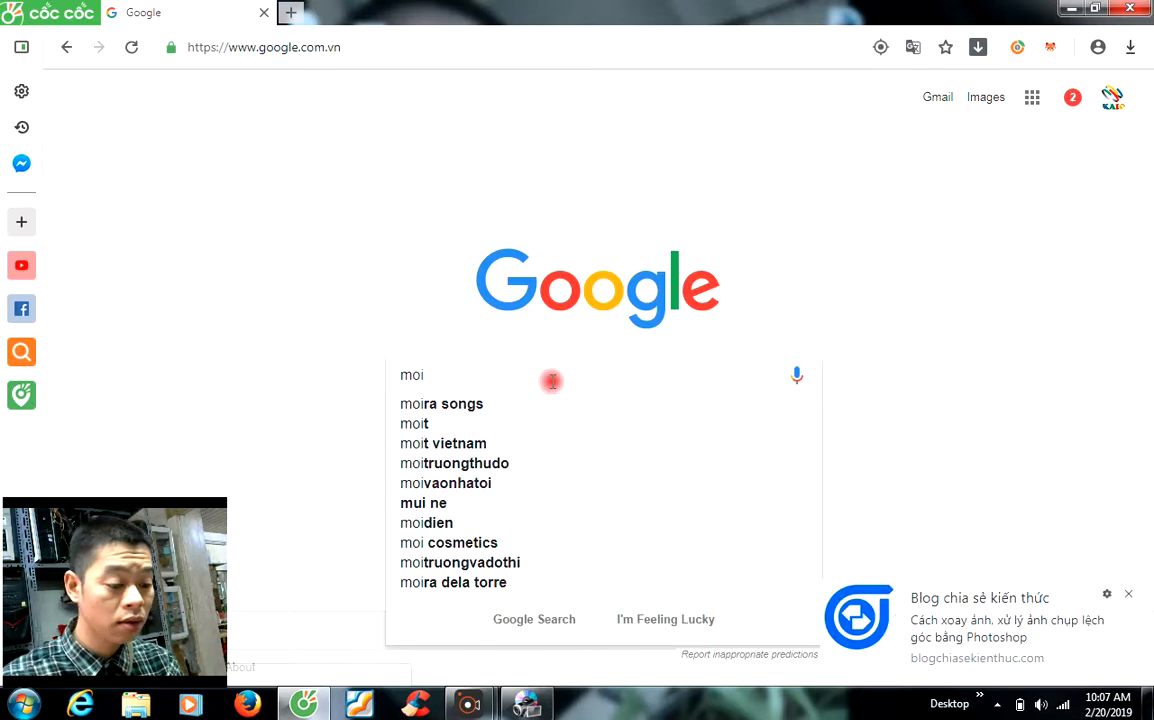
pyautogui.press('BackSpace')
pyautogui.write('tion background free')
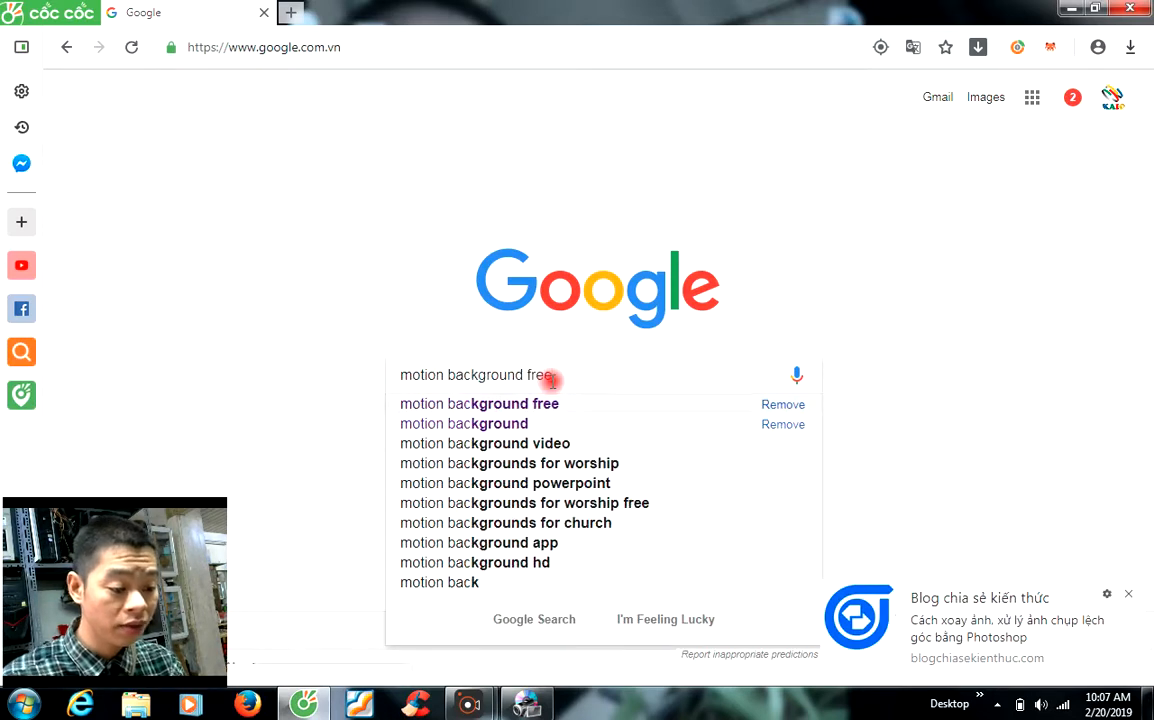
pyautogui.press('Return')
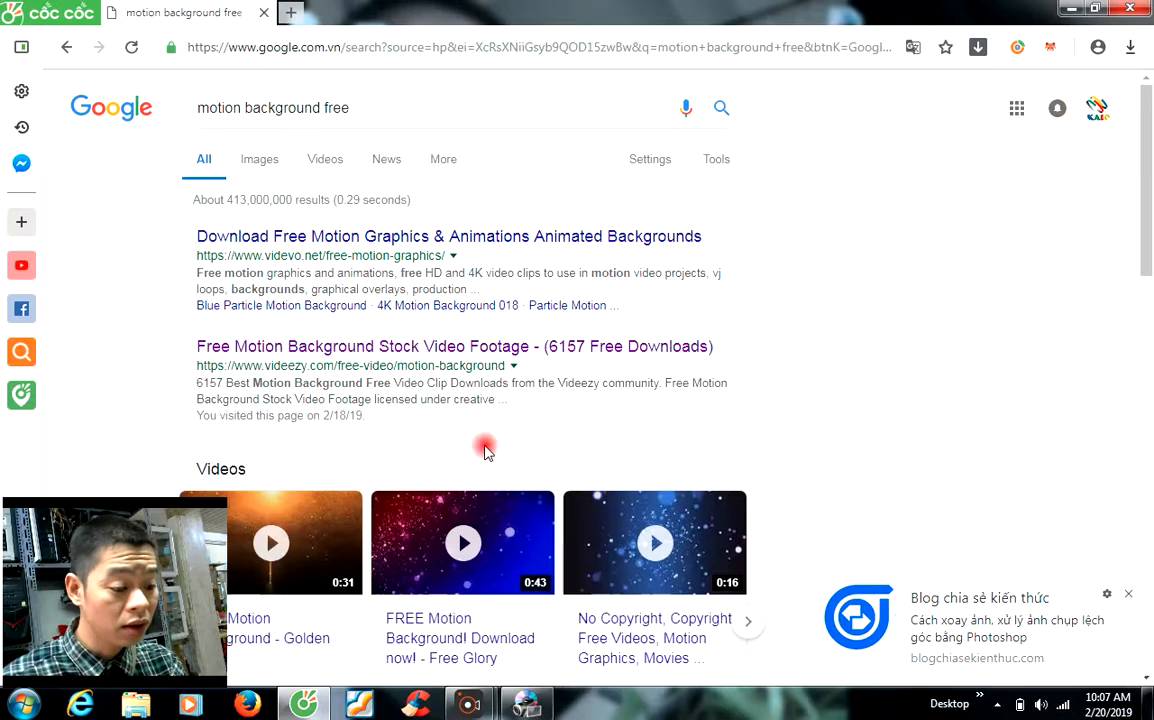
# Step: Switch to image results for 'motion background free'
pyautogui.scroll(-2, 487, 447)
pyautogui.scroll(-2, 489, 449)
pyautogui.scroll(-2, 489, 445)
pyautogui.scroll(6, 391, 303)
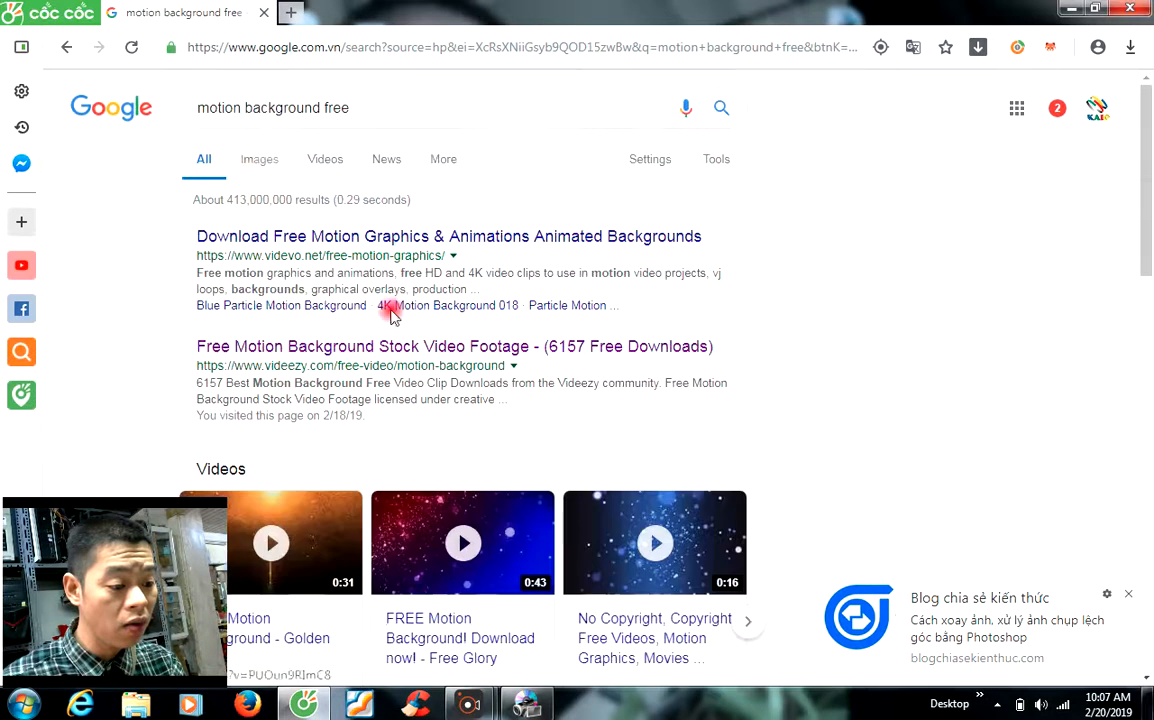
pyautogui.click(264, 167)
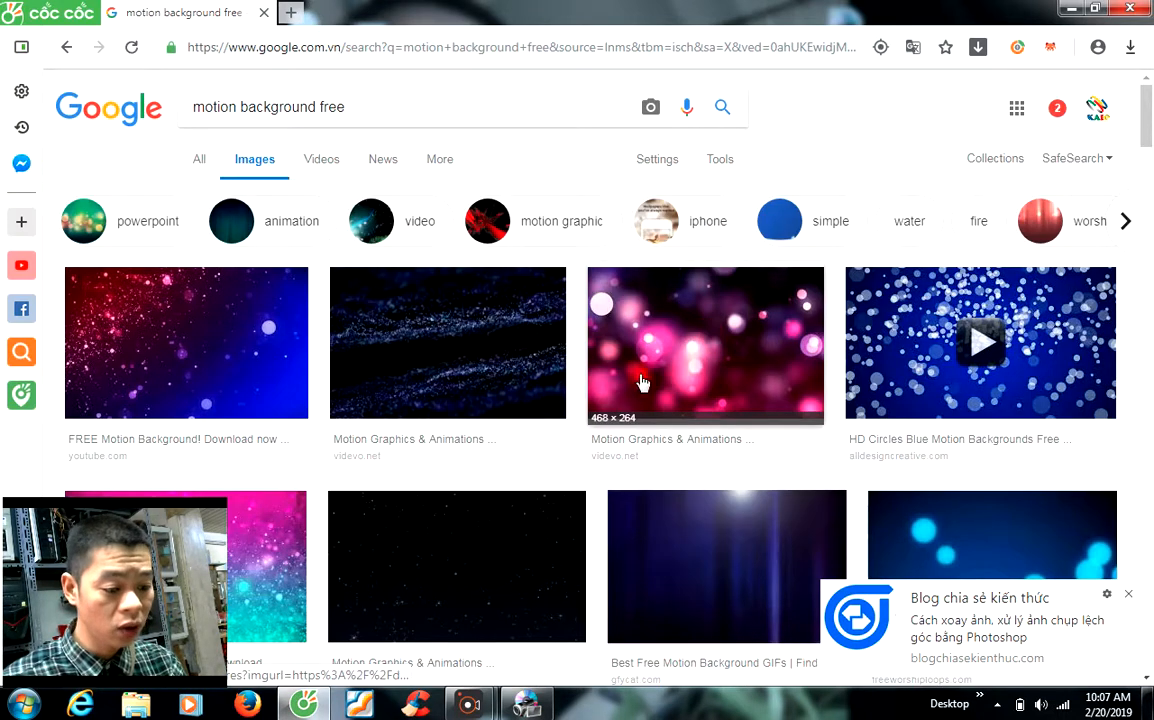
pyautogui.scroll(-2, 662, 391)
pyautogui.scroll(2, 661, 391)
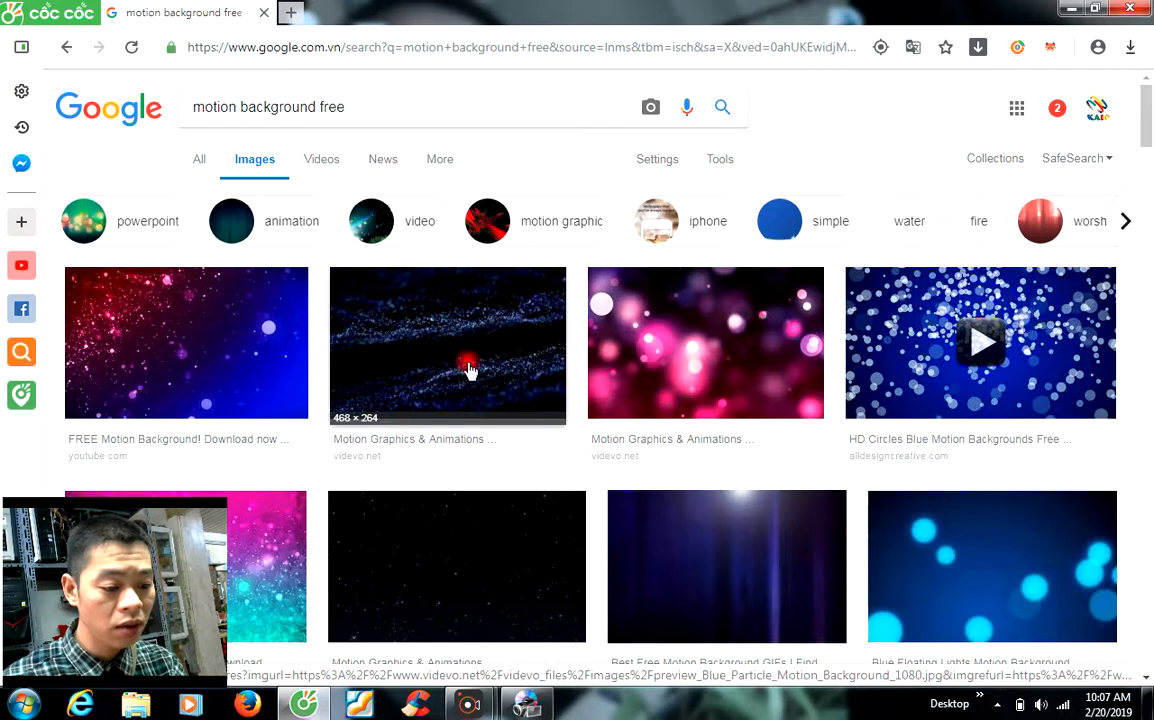
# Step: Browse the image results and related-search suggestions, previewing a blue particle image
pyautogui.click(1124, 222)
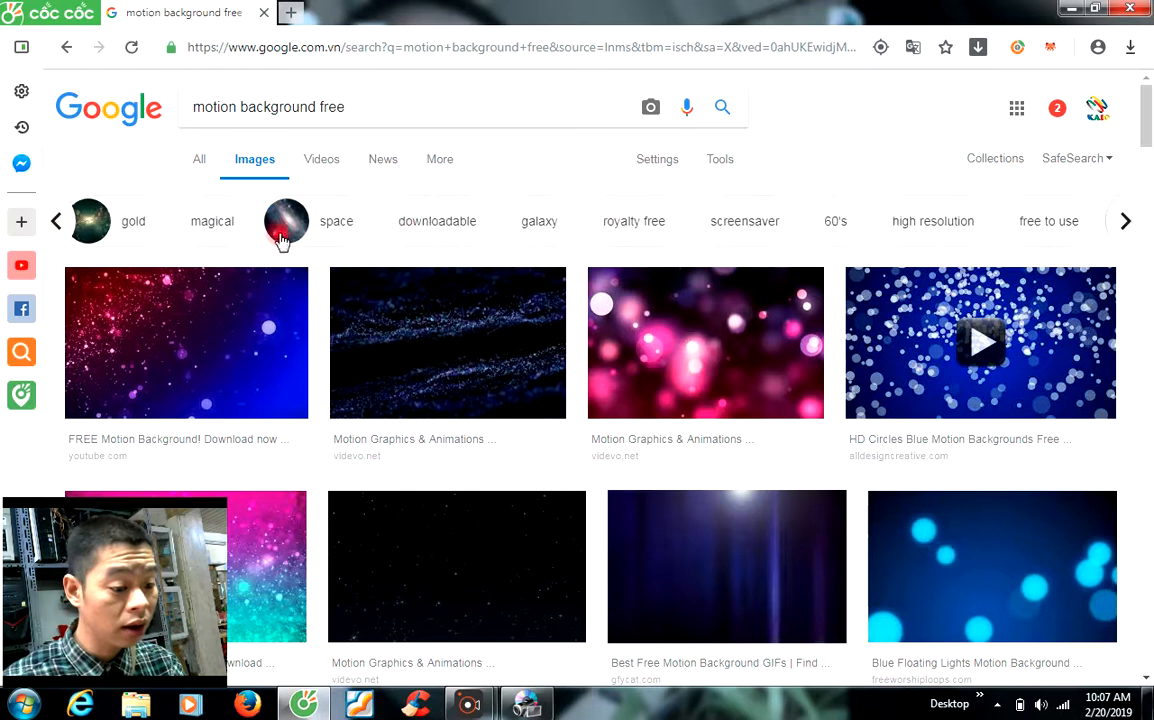
pyautogui.click(1120, 221)
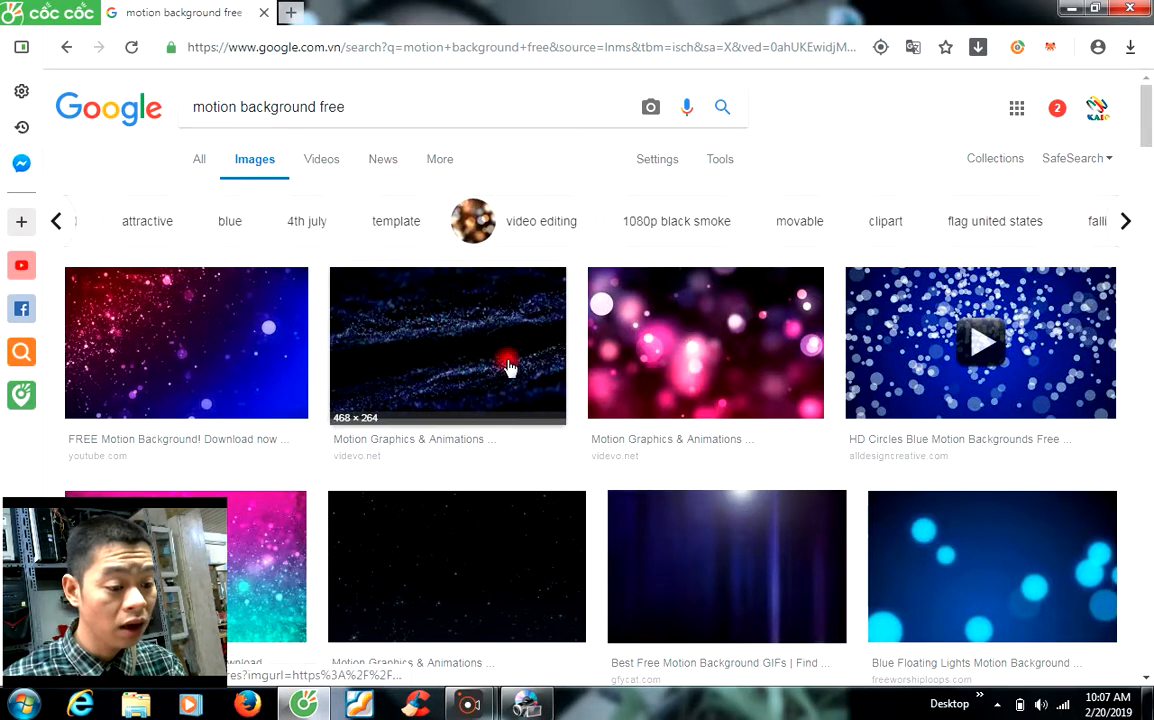
pyautogui.click(556, 355)
pyautogui.scroll(3, 620, 356)
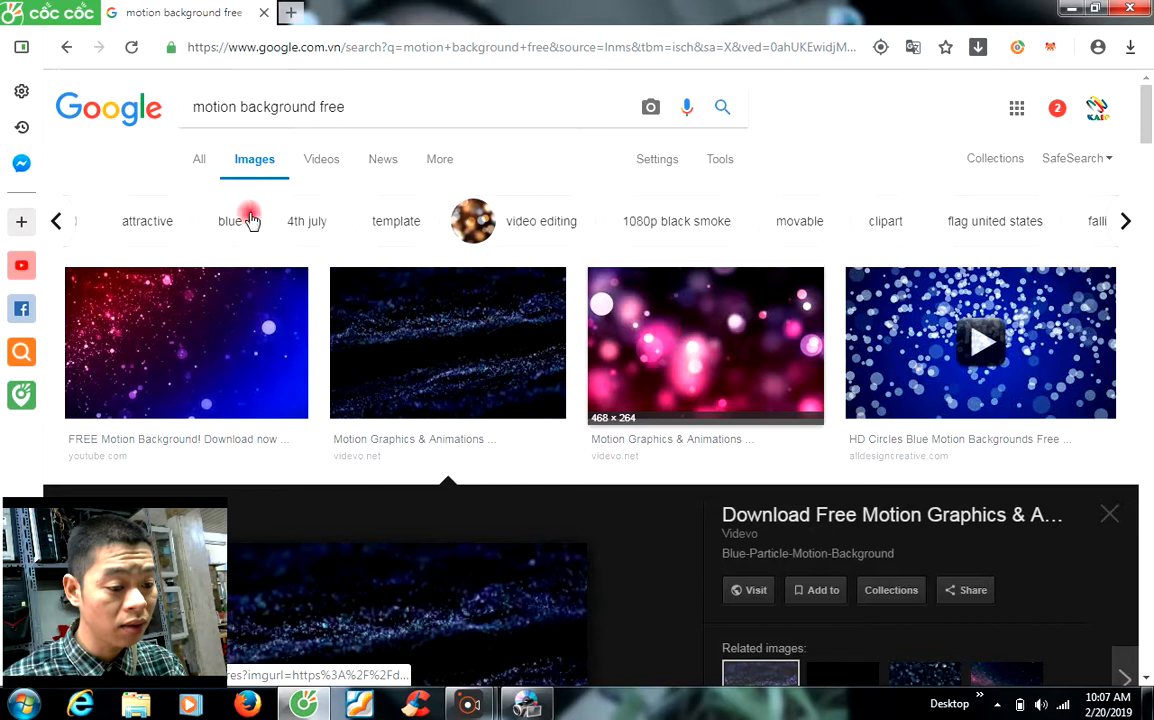
pyautogui.scroll(-2, 1110, 210)
pyautogui.scroll(2, 1117, 215)
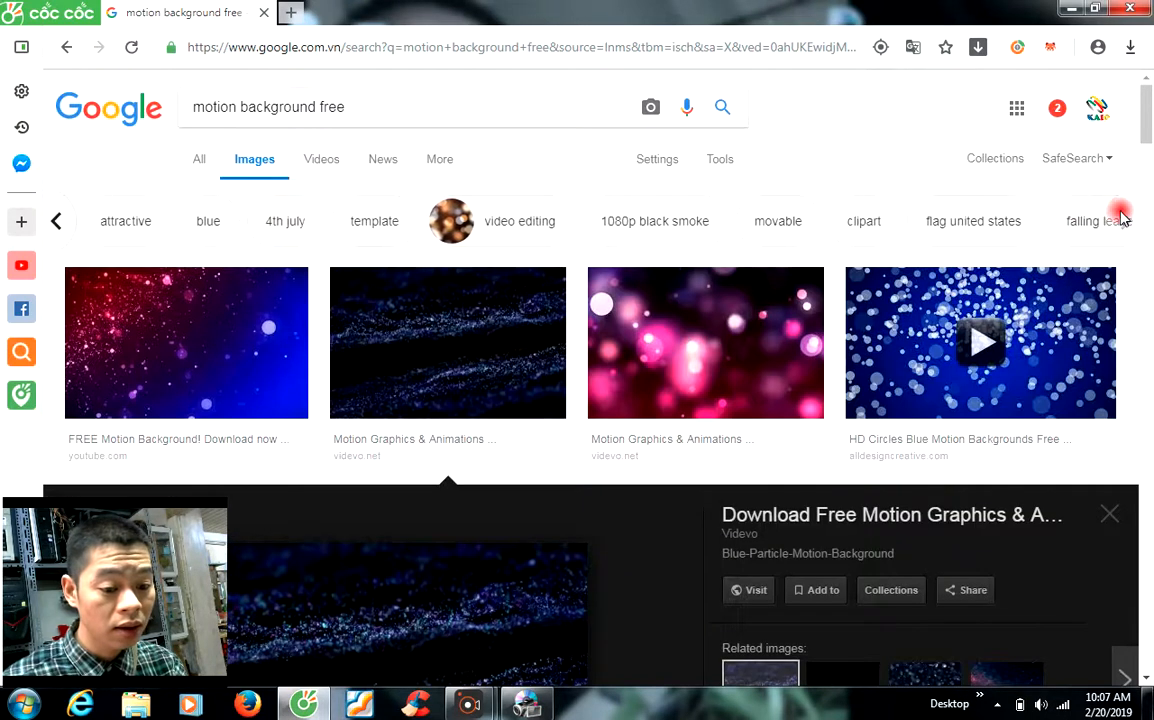
pyautogui.click(57, 221)
pyautogui.click(57, 221)
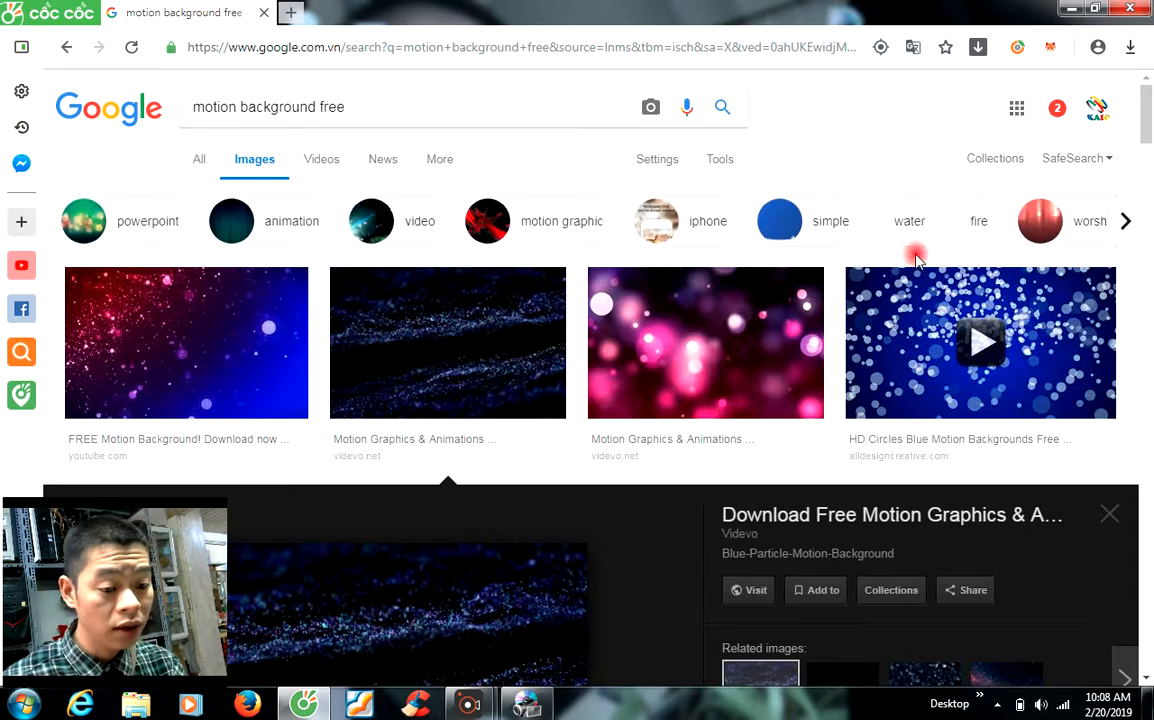
pyautogui.scroll(-2, 845, 230)
pyautogui.scroll(-10, 860, 281)
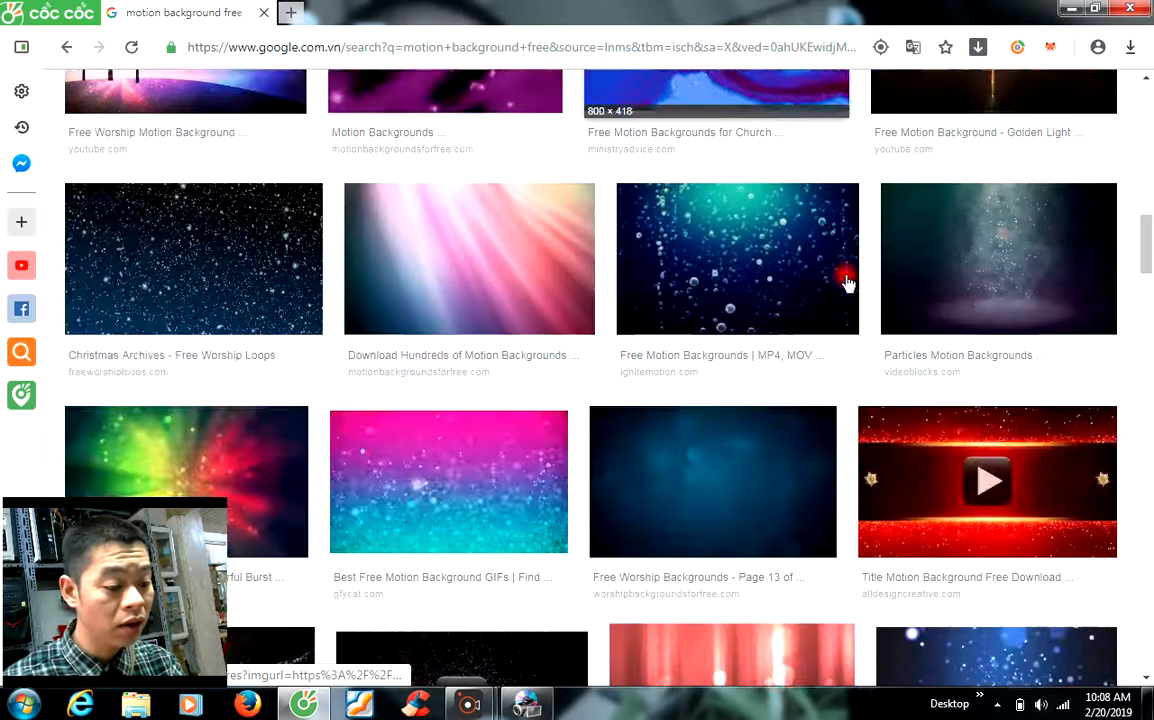
pyautogui.scroll(-10, 845, 281)
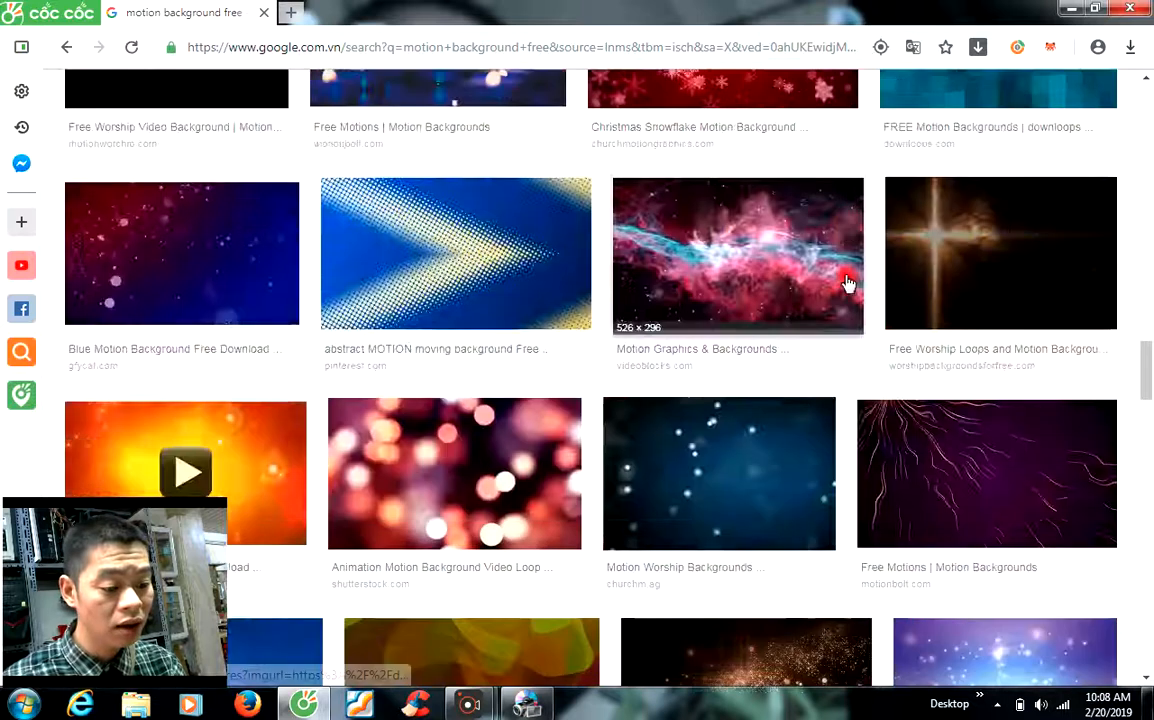
pyautogui.scroll(-10, 847, 284)
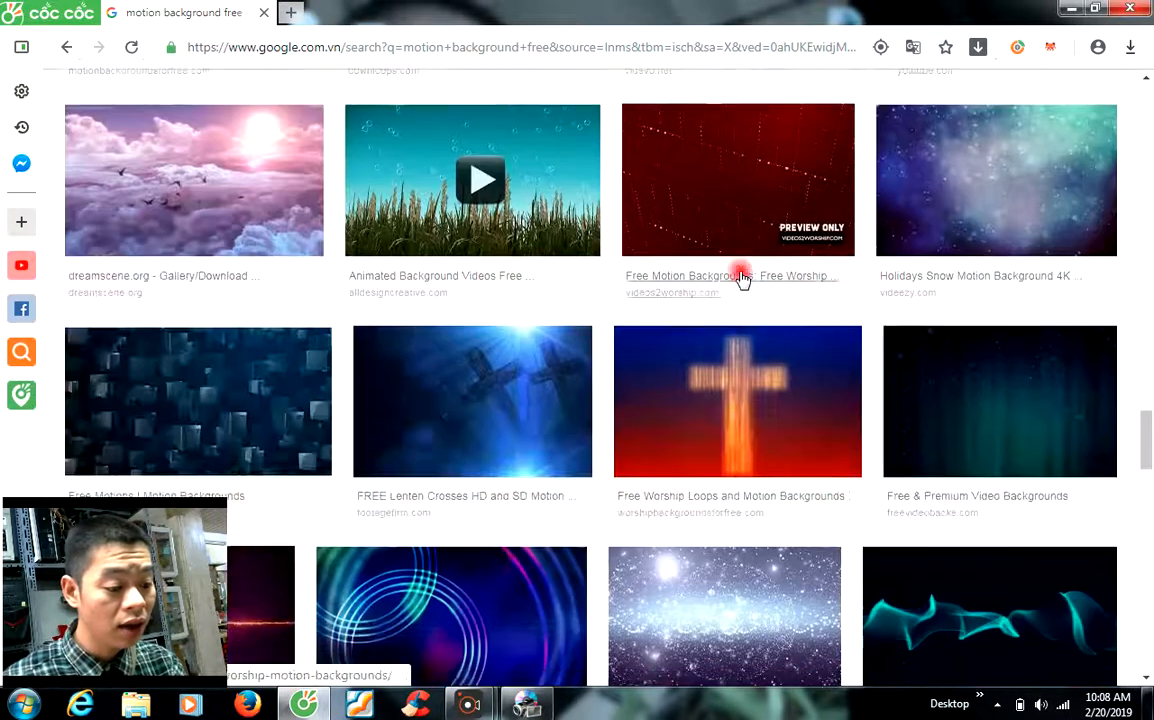
pyautogui.scroll(-10, 741, 279)
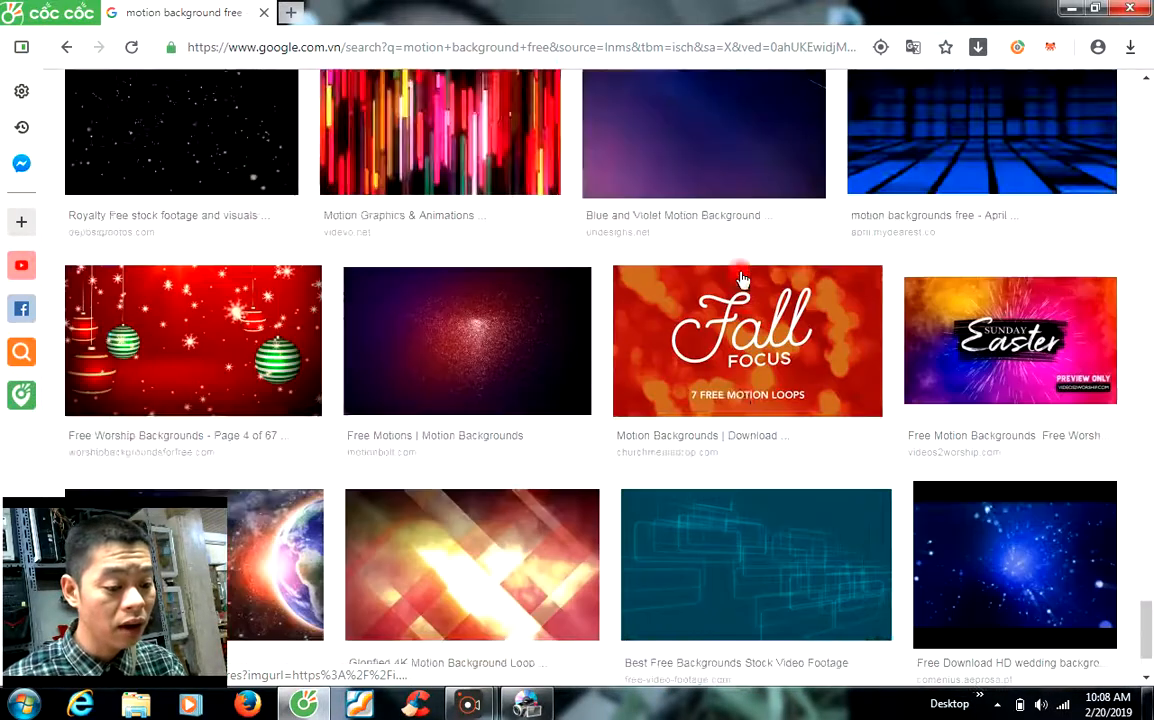
pyautogui.scroll(-4, 741, 279)
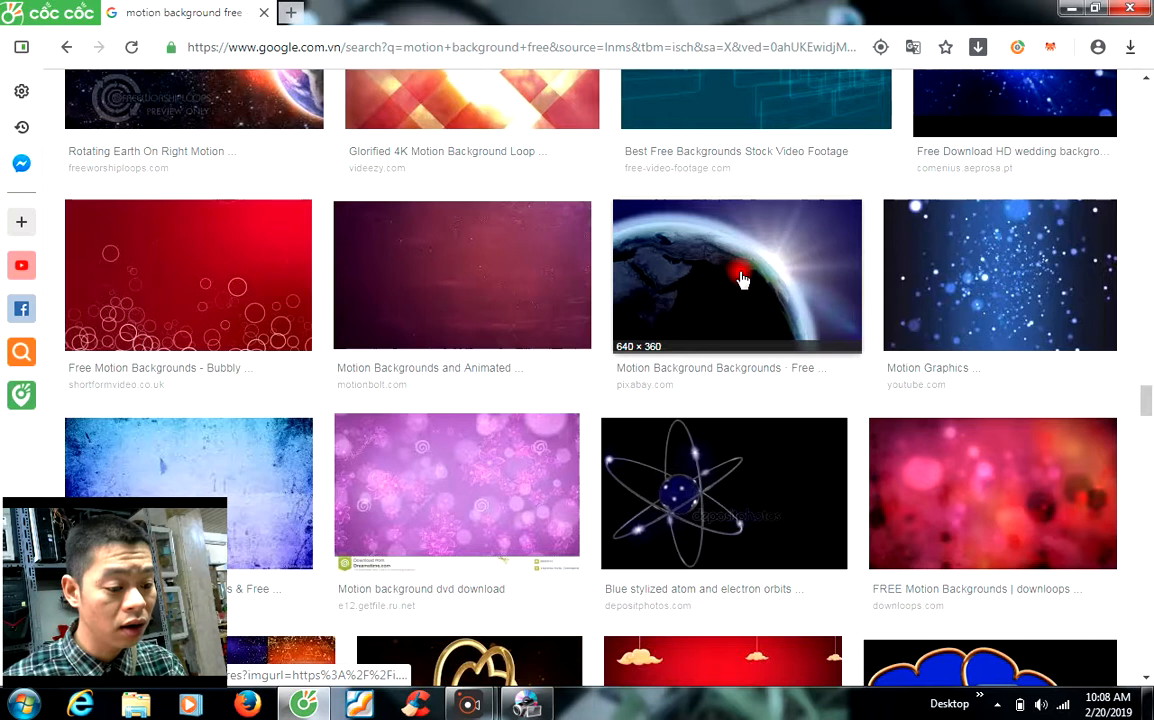
pyautogui.moveTo(1143, 399); pyautogui.dragTo(1144, 82)
# Step: Search 'motion background free white' and open the Clean Particles source video in a new tab
pyautogui.click(410, 110)
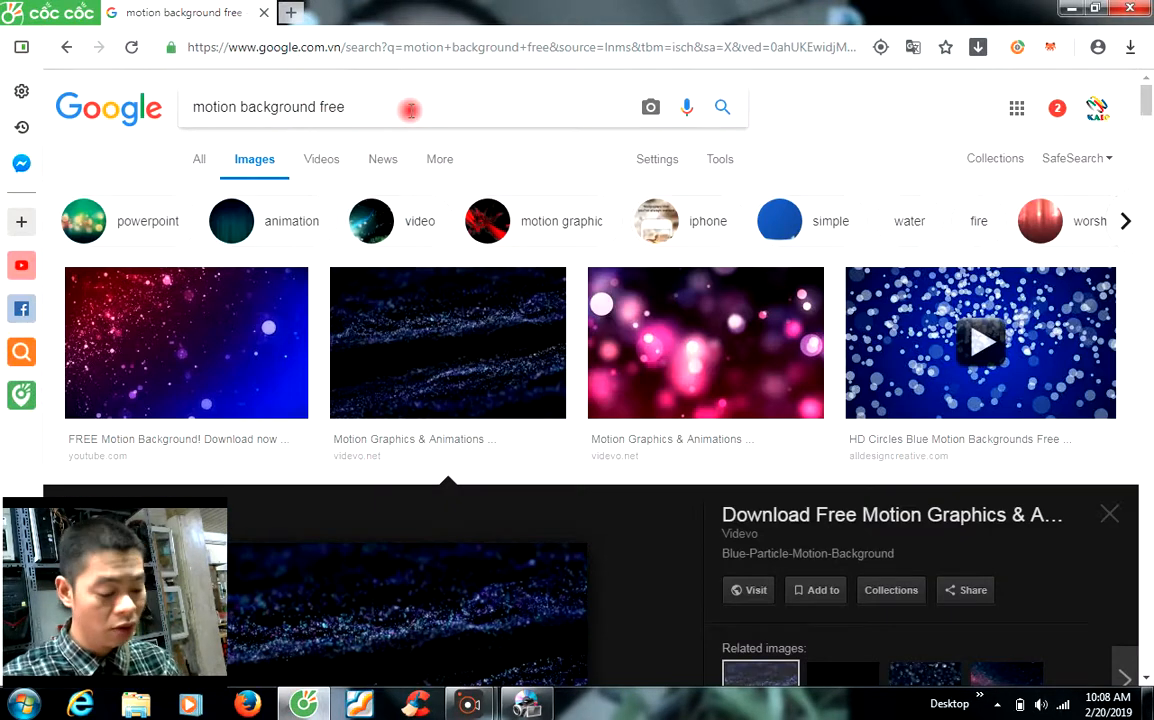
pyautogui.press('Return')
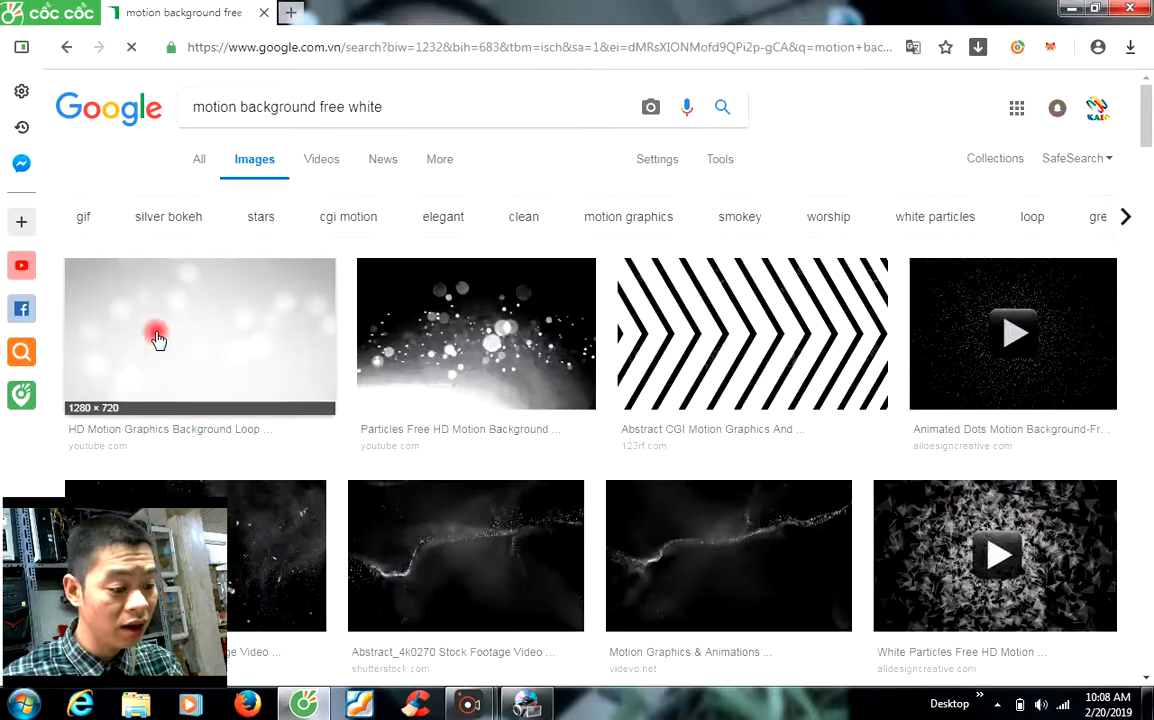
pyautogui.scroll(-1, 168, 335)
pyautogui.click(192, 250)
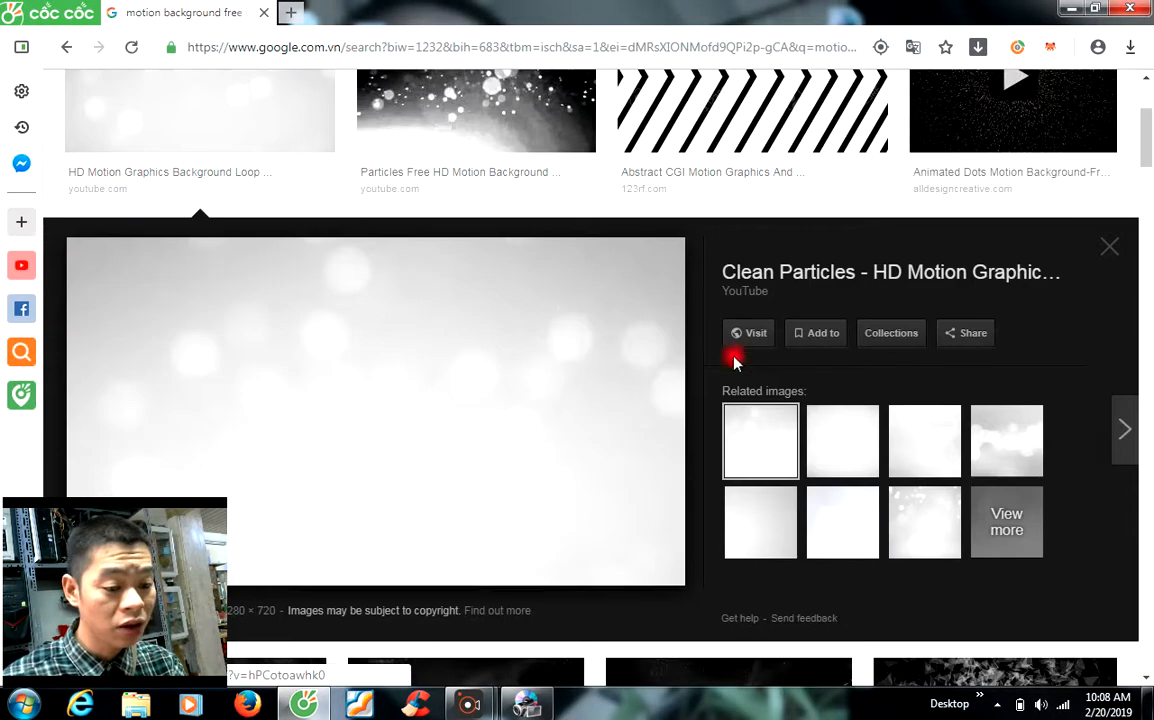
pyautogui.rightClick(755, 338)
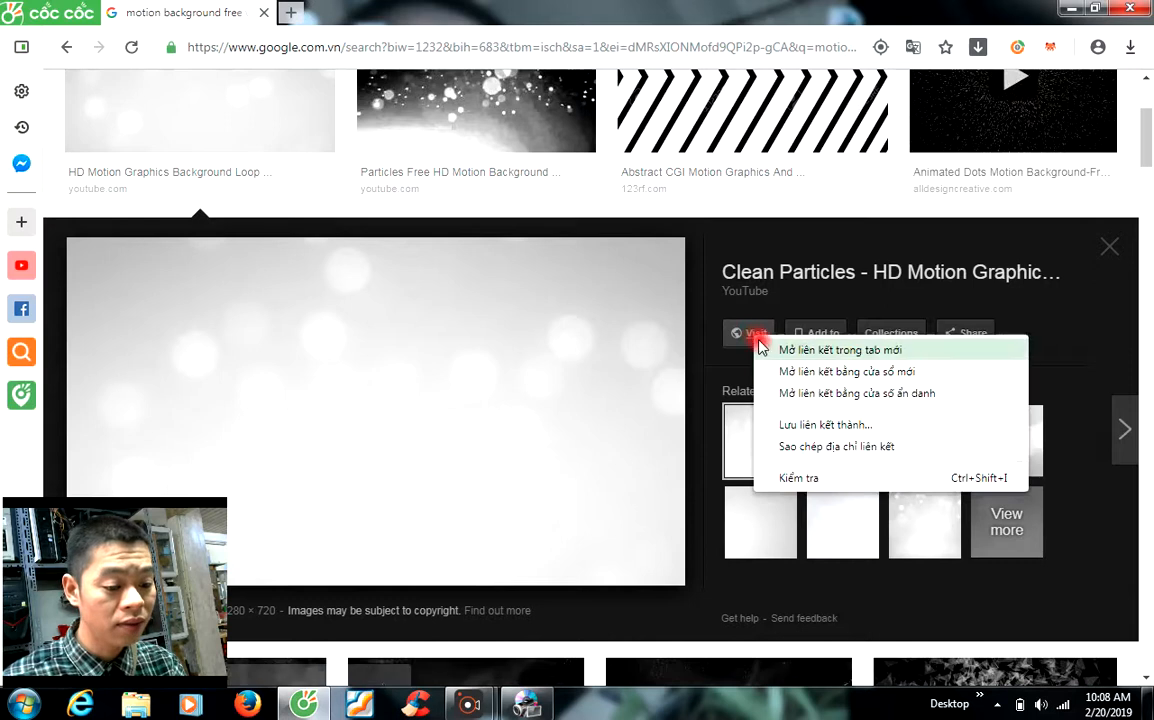
pyautogui.click(768, 352)
# Step: Download the Clean Particles YouTube video as a Full HD mp4 through Cốc Cốc Media
pyautogui.click(391, 9)
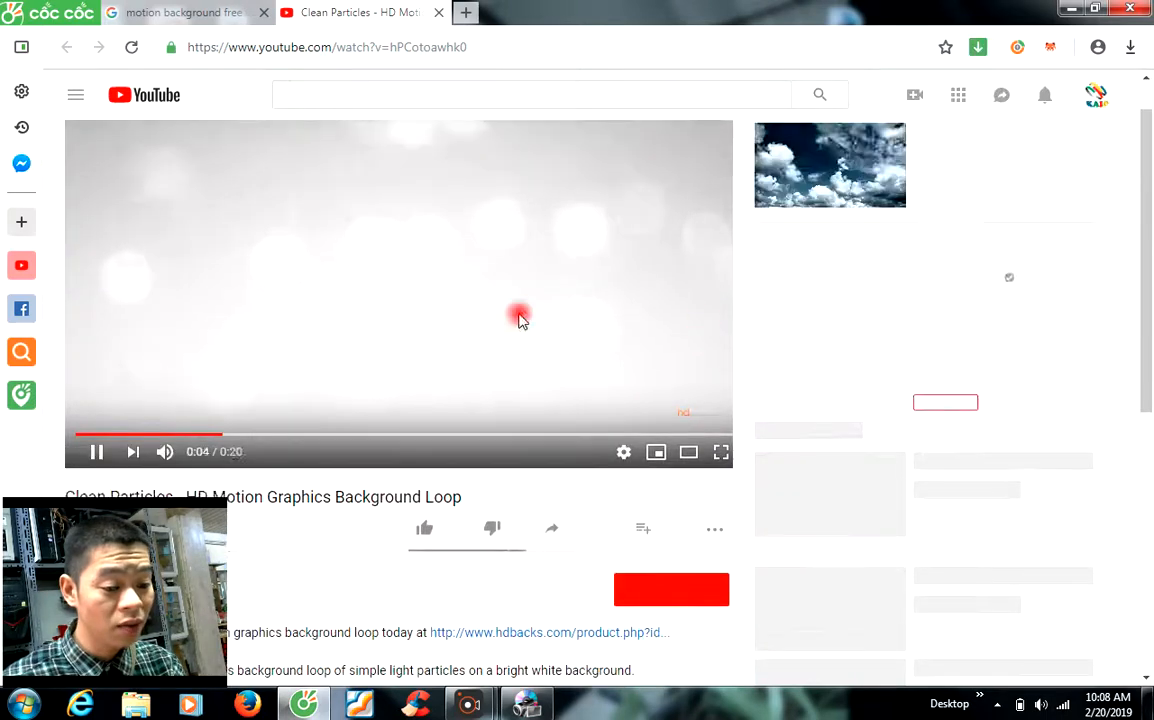
pyautogui.scroll(-1, 518, 407)
pyautogui.scroll(1, 384, 265)
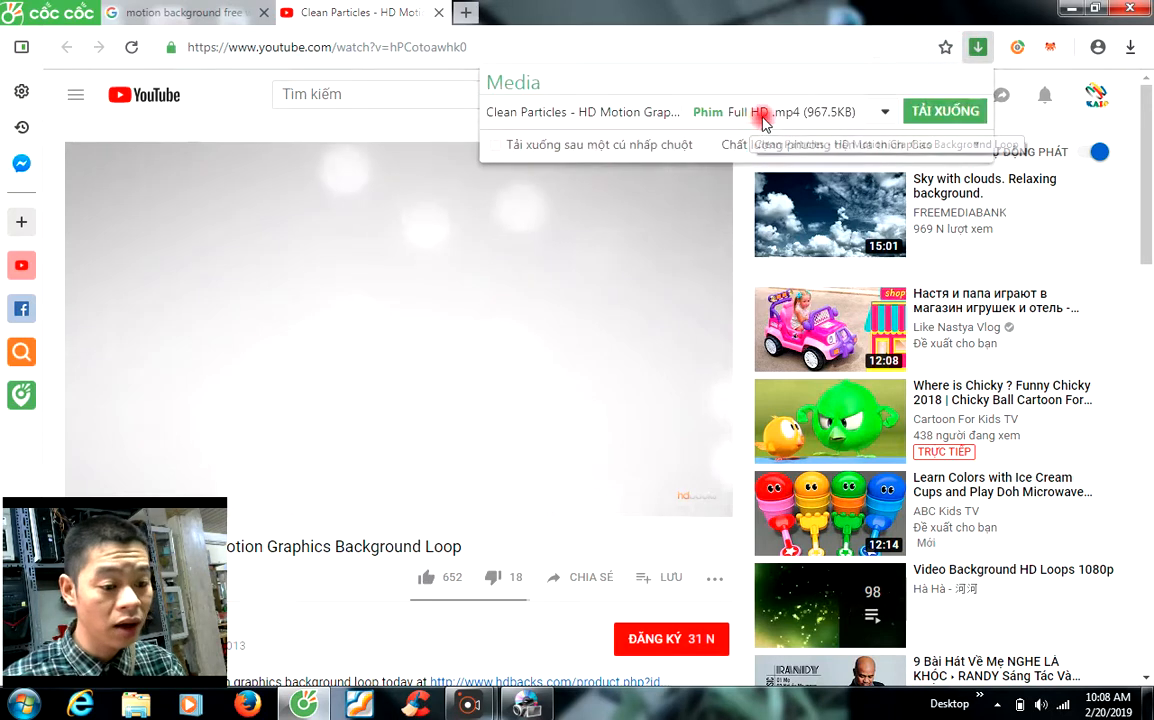
pyautogui.click(948, 115)
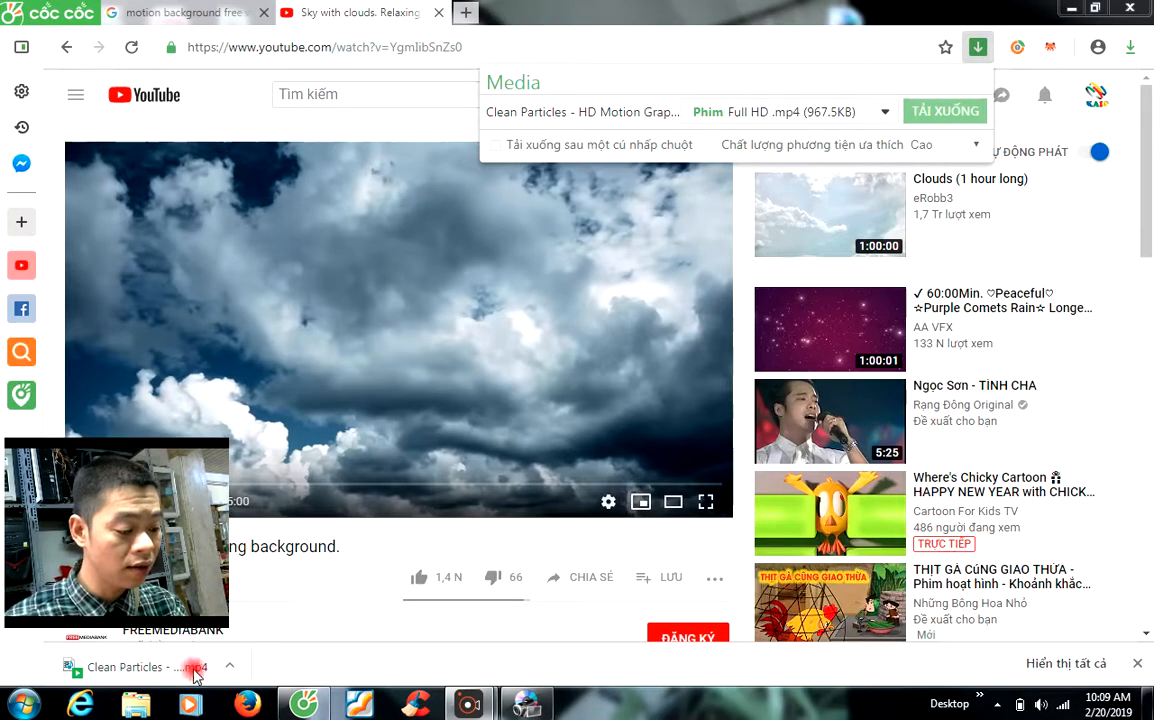
# Step: Locate the downloaded Clean Particles video in its folder and cut it
pyautogui.click(229, 666)
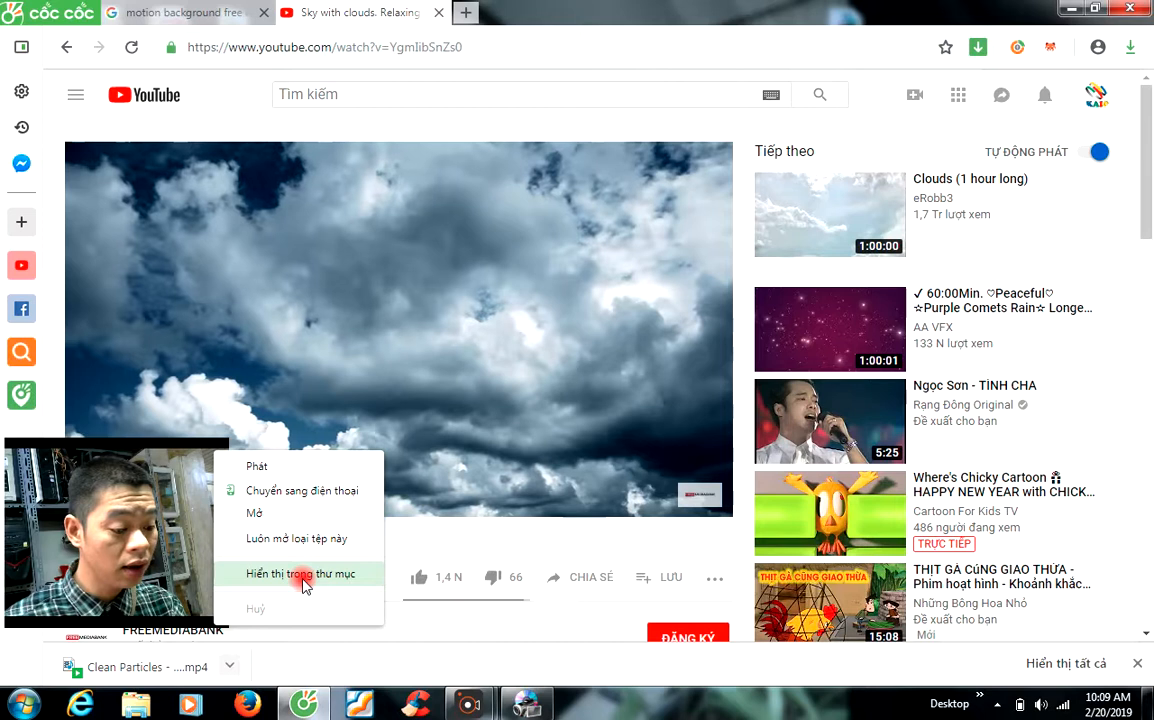
pyautogui.click(300, 574)
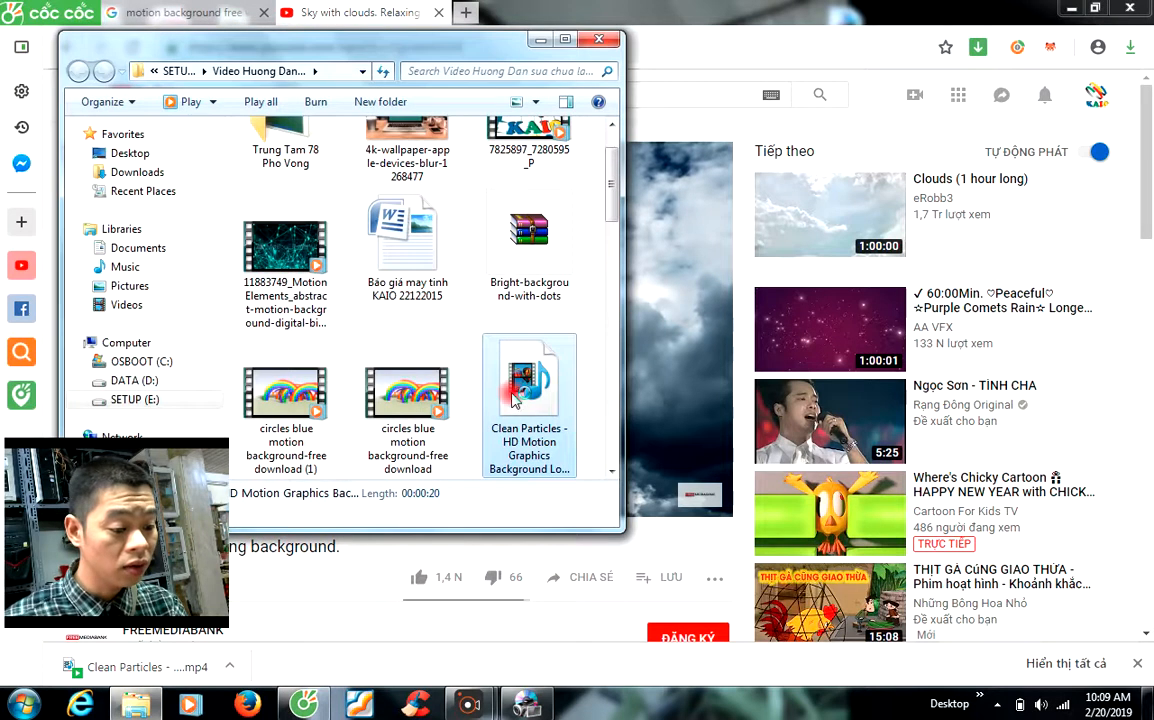
pyautogui.rightClick(519, 400)
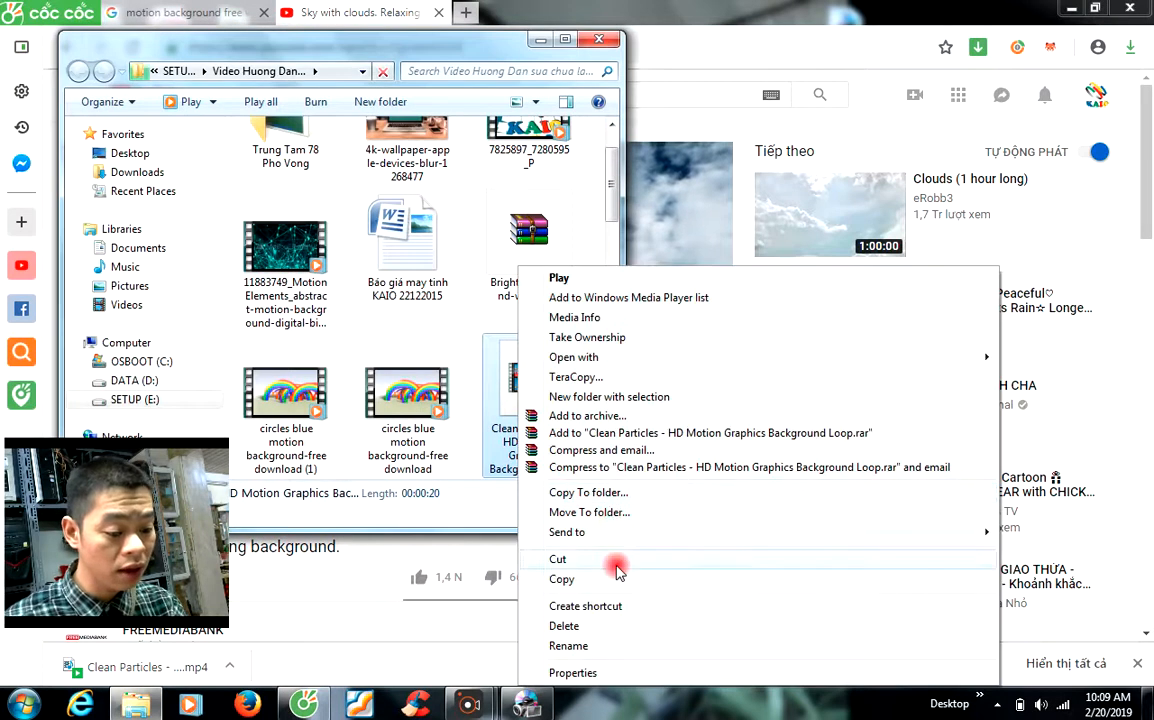
pyautogui.click(557, 559)
# Step: Paste the video onto the Desktop using TeraCopy's Move, close Explorer and minimize the browser
pyautogui.click(140, 154)
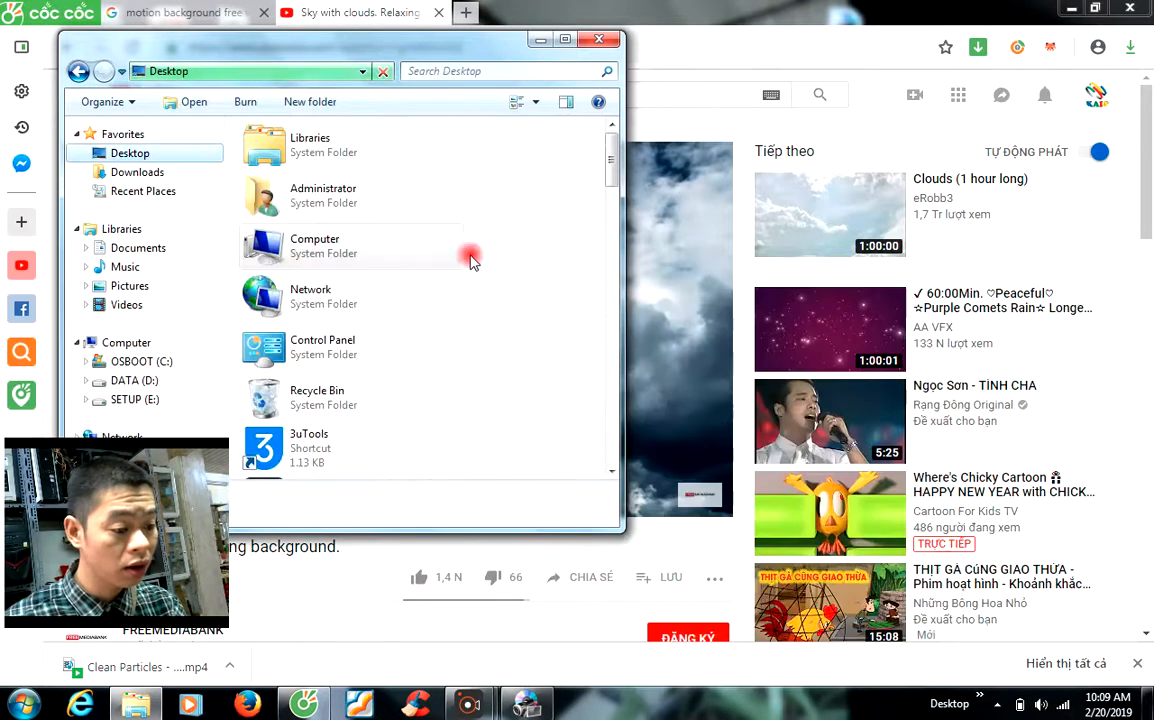
pyautogui.rightClick(557, 352)
pyautogui.click(556, 337)
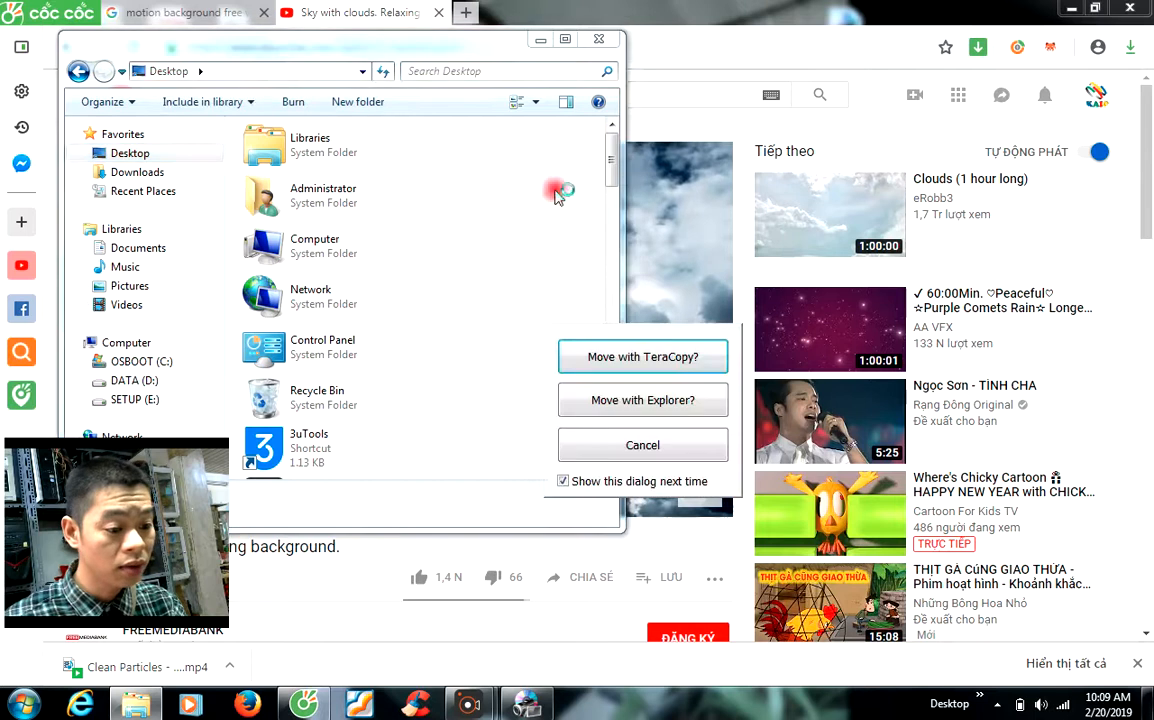
pyautogui.click(620, 350)
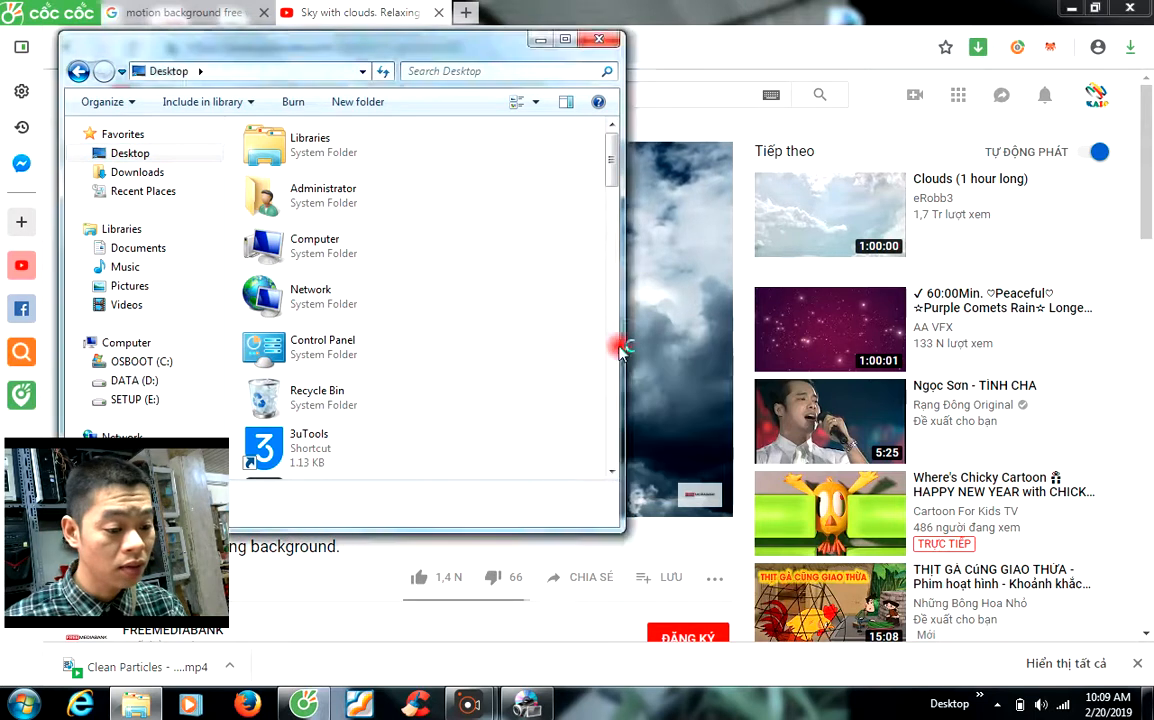
pyautogui.click(600, 39)
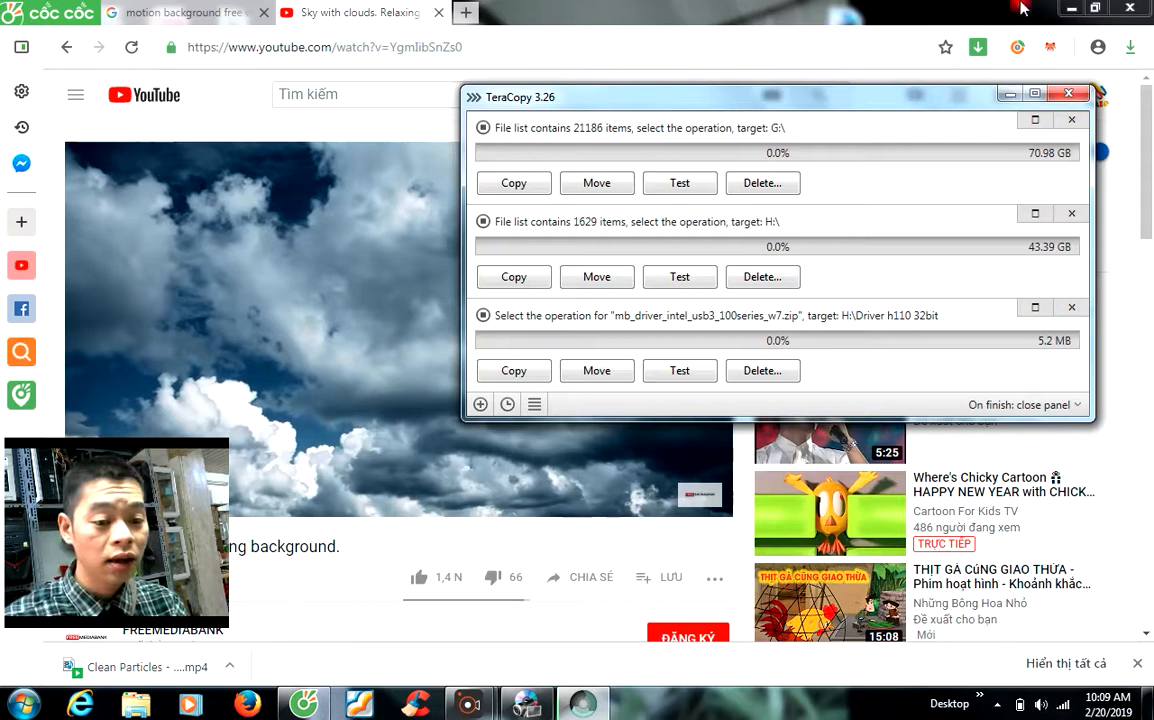
pyautogui.click(1071, 8)
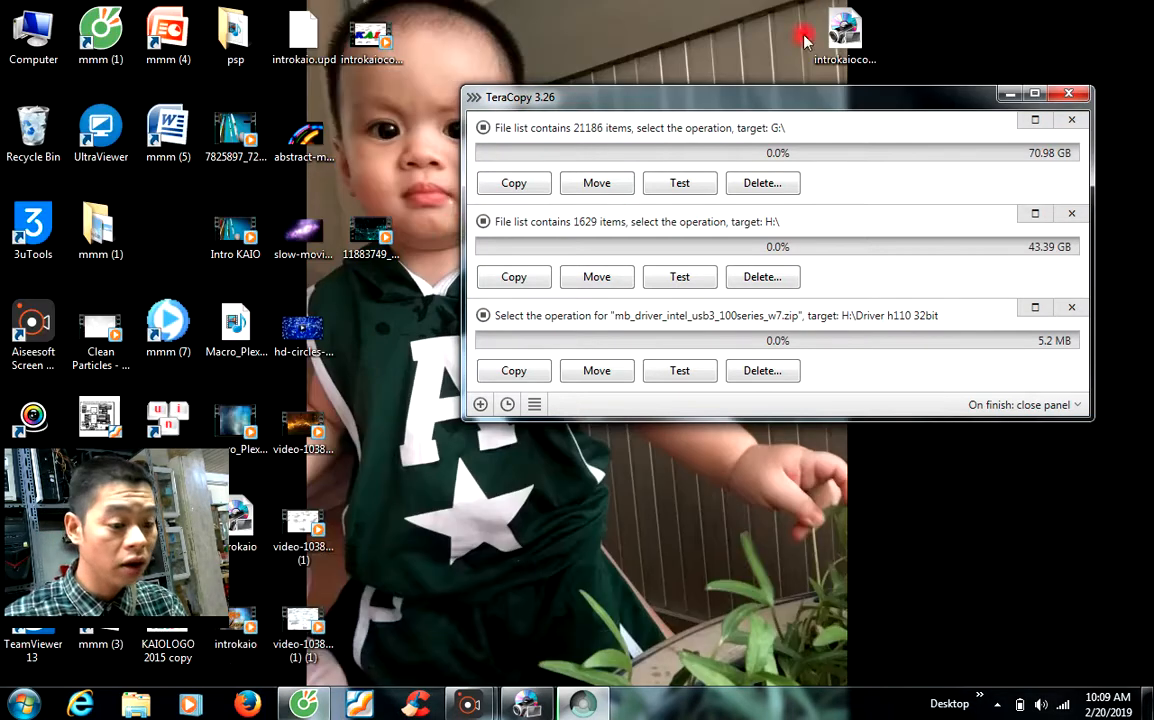
# Step: Place the Clean Particles video icon near the desktop centre and close TeraCopy
pyautogui.moveTo(800, 122); pyautogui.dragTo(1038, 177)
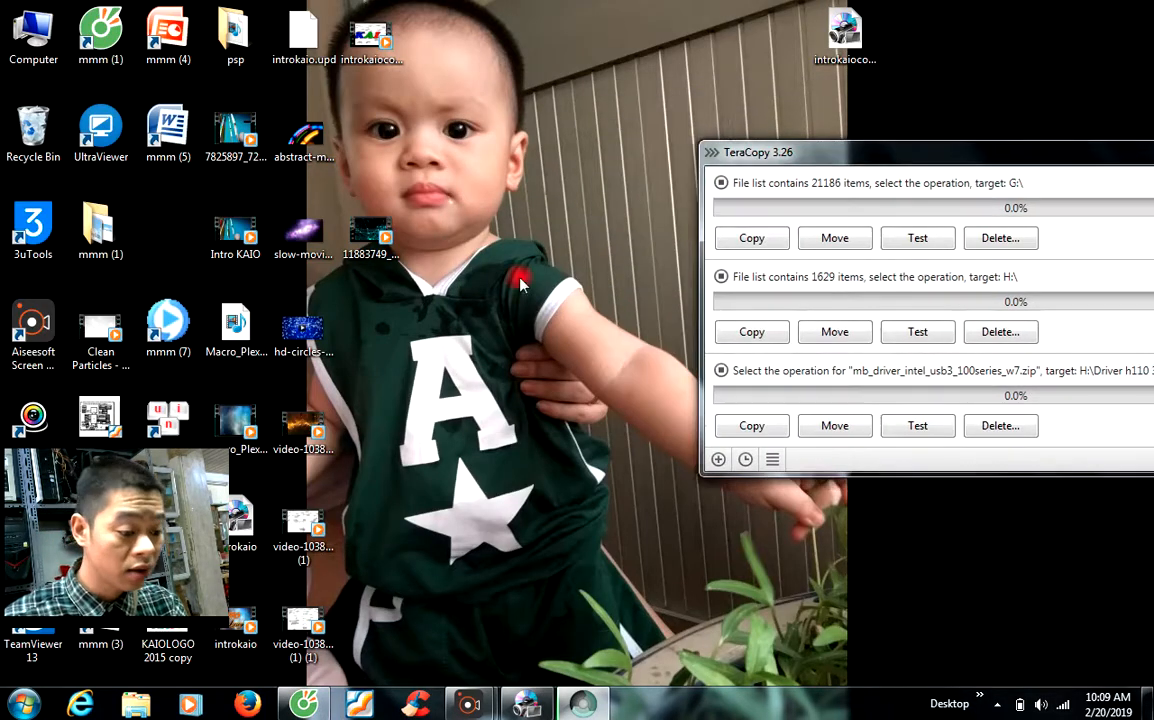
pyautogui.moveTo(104, 512); pyautogui.dragTo(125, 555)
pyautogui.moveTo(100, 330); pyautogui.dragTo(572, 330)
pyautogui.moveTo(123, 578); pyautogui.dragTo(102, 594)
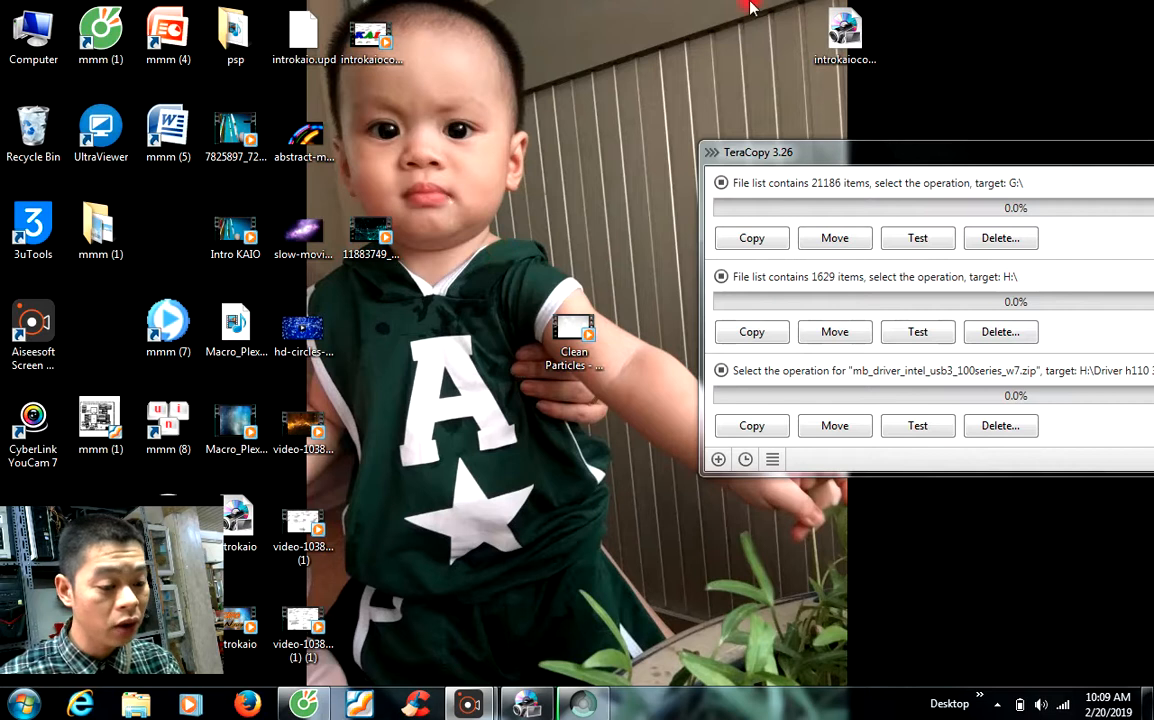
pyautogui.moveTo(908, 160); pyautogui.dragTo(670, 142)
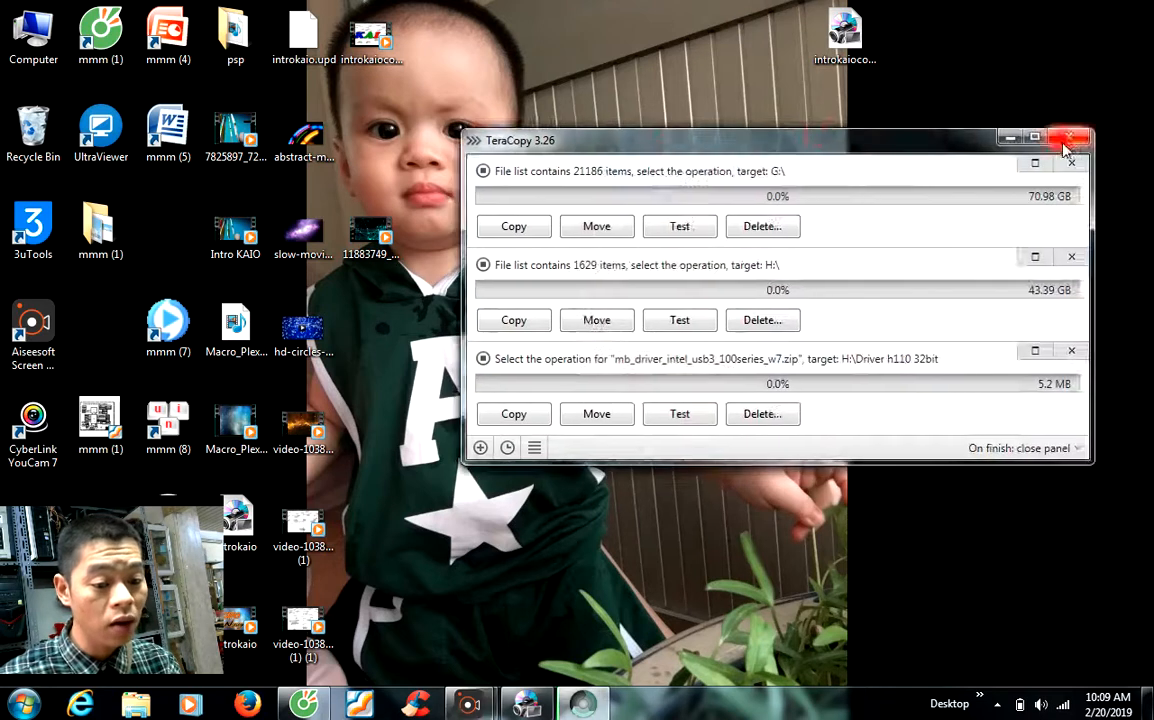
pyautogui.click(1080, 135)
# Step: Launch Ulead VideoStudio from the desktop and refresh the desktop
pyautogui.doubleClick(855, 315)
pyautogui.rightClick(1033, 197)
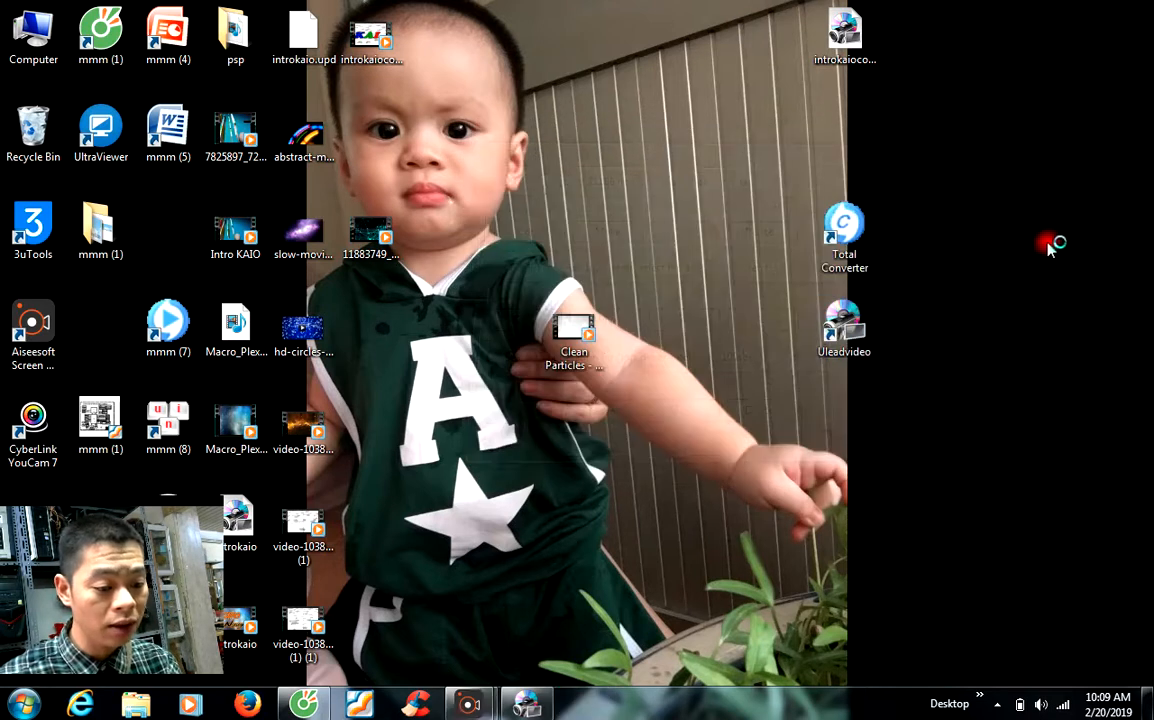
pyautogui.click(1045, 248)
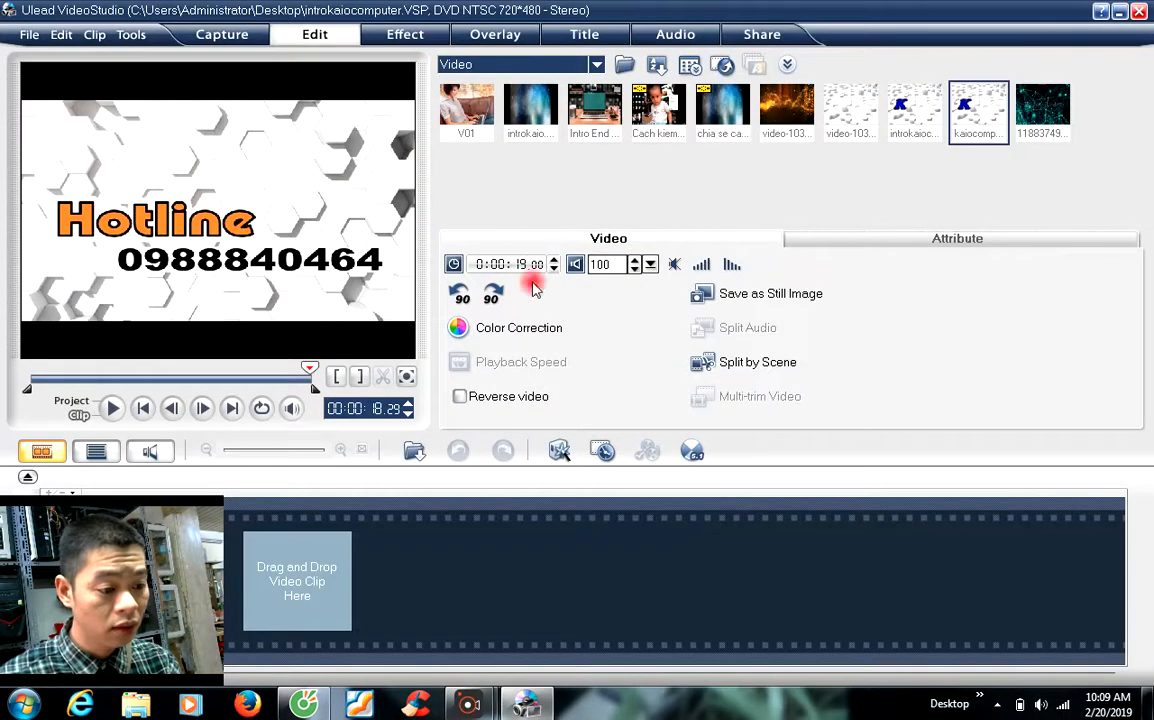
# Step: Try importing the Clean Particles video, dismiss the format mismatch error, and minimize VideoStudio
pyautogui.click(624, 65)
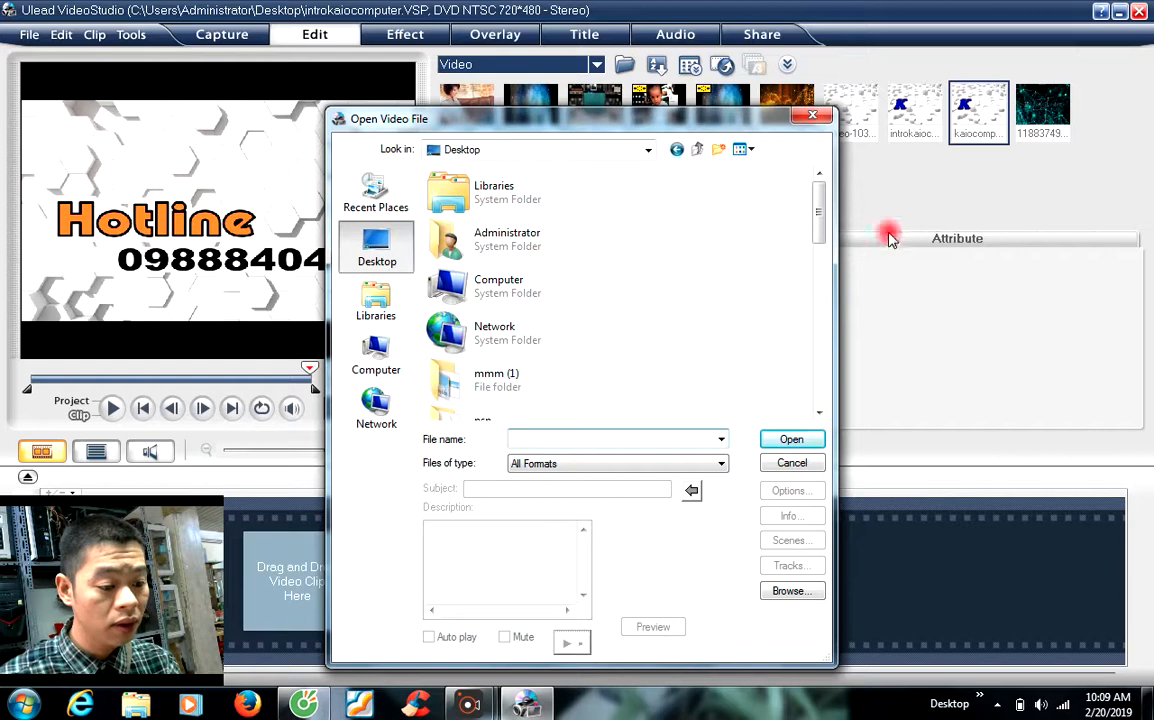
pyautogui.scroll(-3, 600, 376)
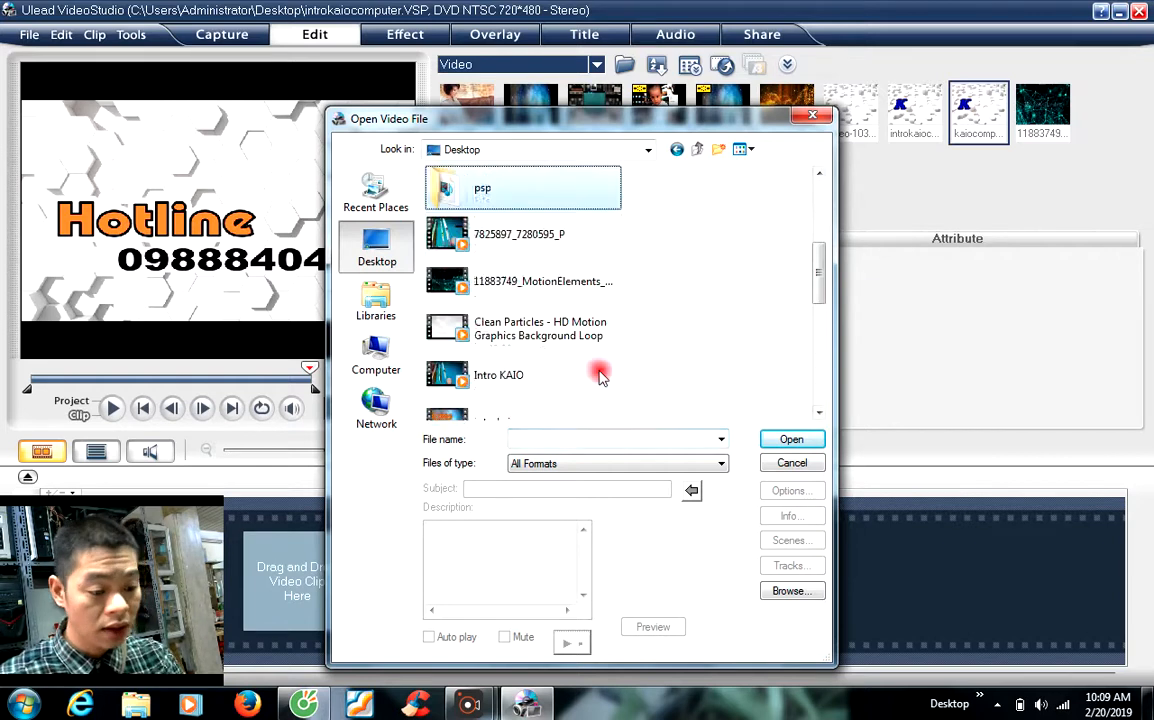
pyautogui.click(520, 322)
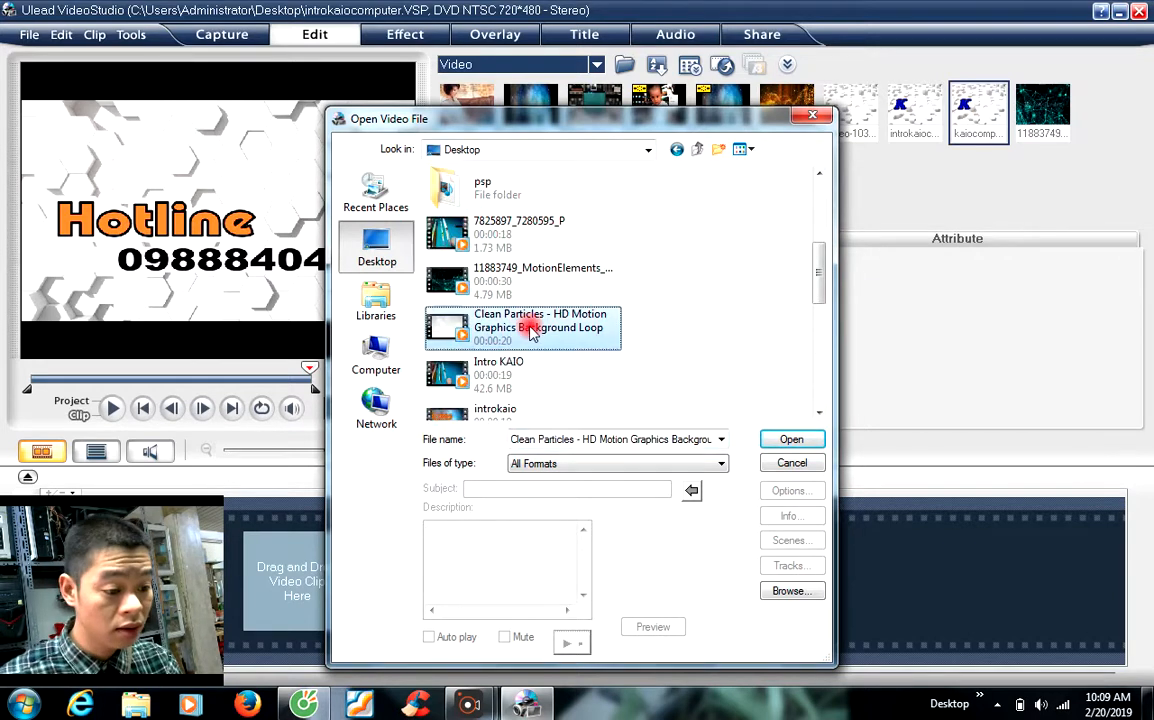
pyautogui.click(798, 439)
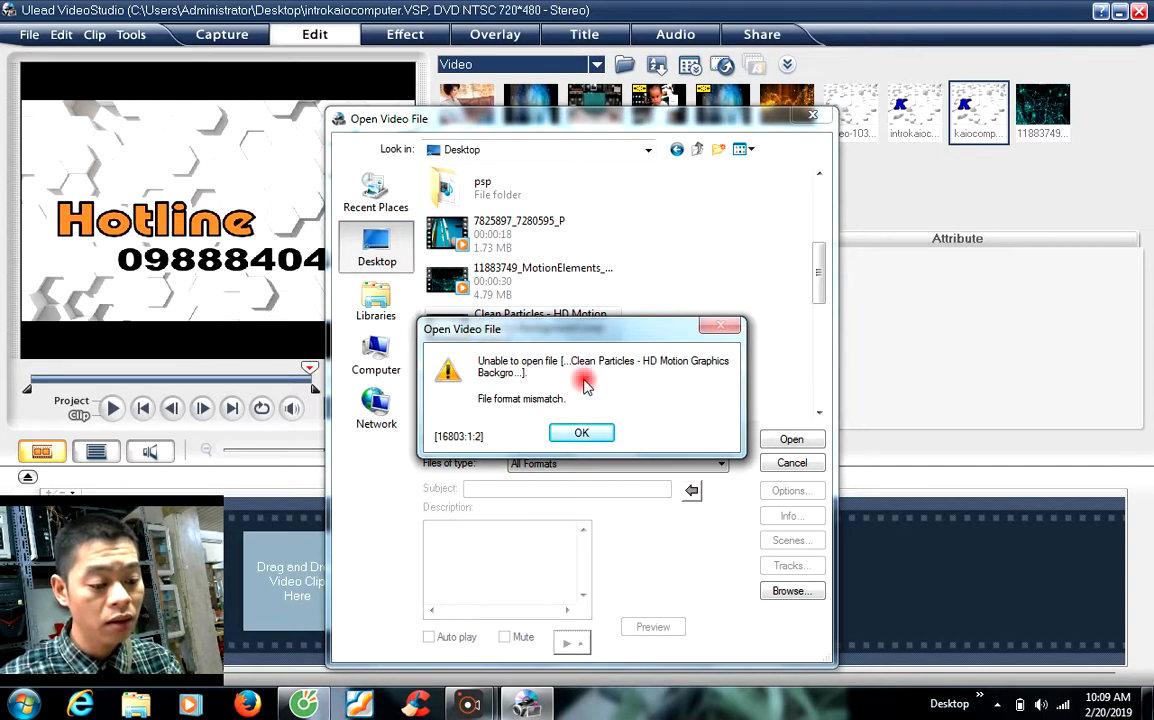
pyautogui.click(582, 433)
pyautogui.click(787, 464)
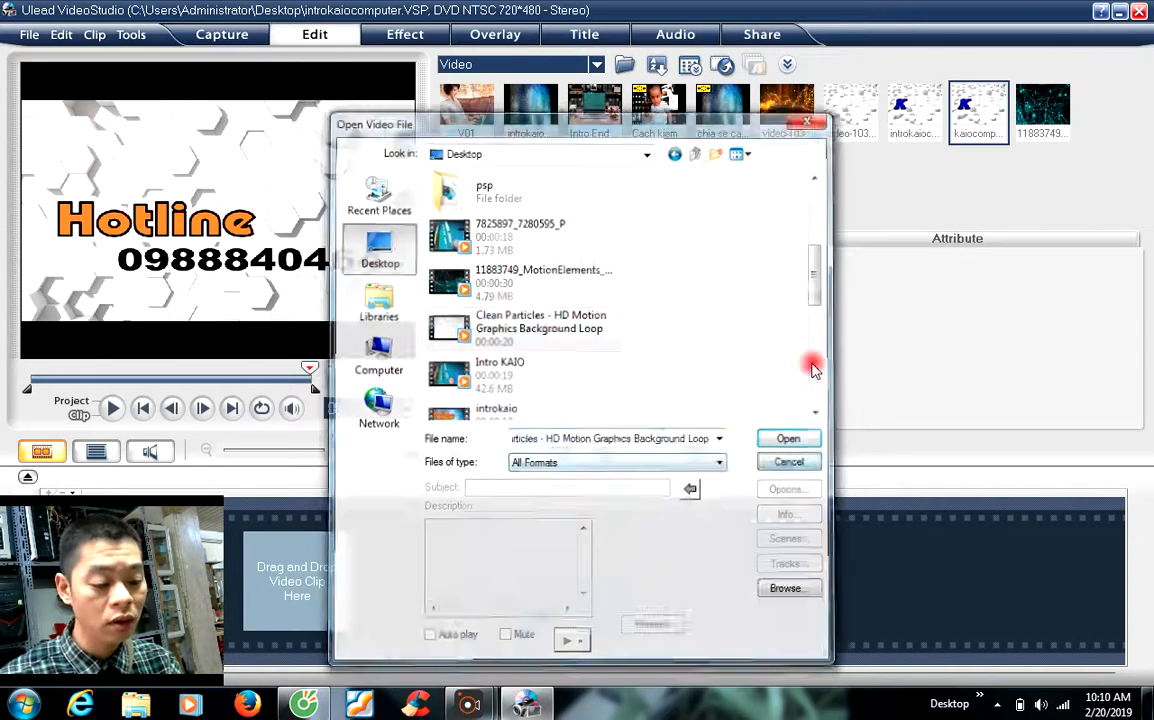
pyautogui.click(1118, 14)
# Step: Add a Total Video Converter task converting the Desktop's Clean Particles video to MPEG4 MP4
pyautogui.doubleClick(843, 228)
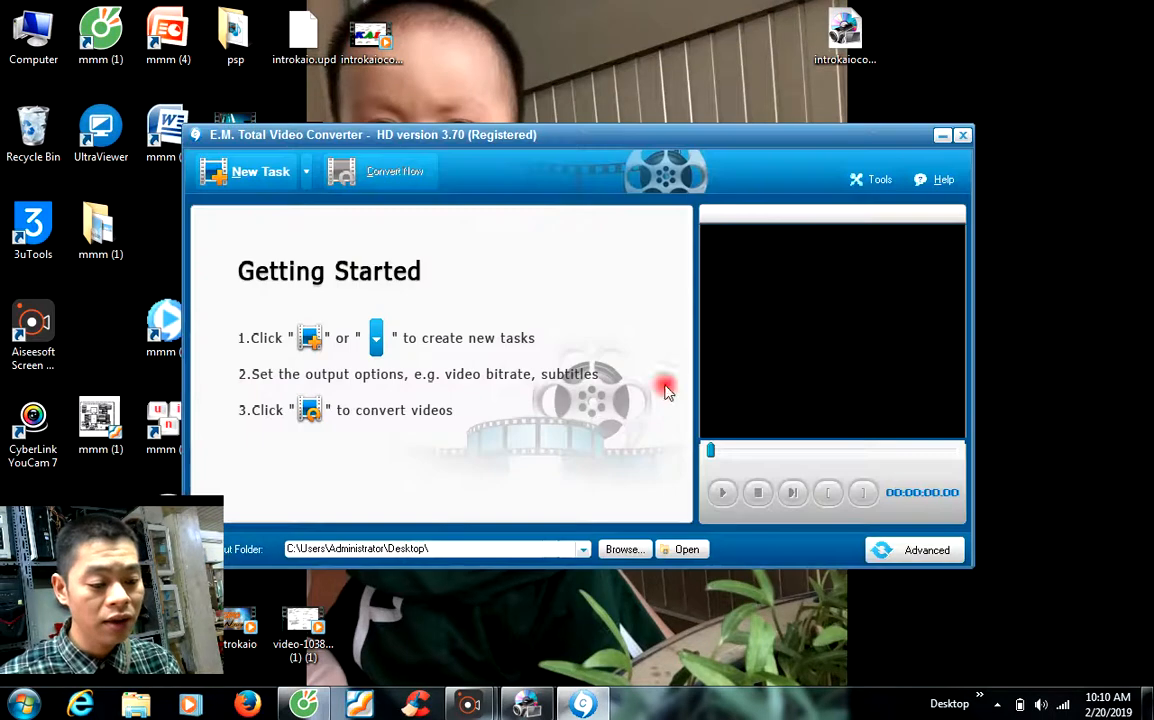
pyautogui.click(262, 182)
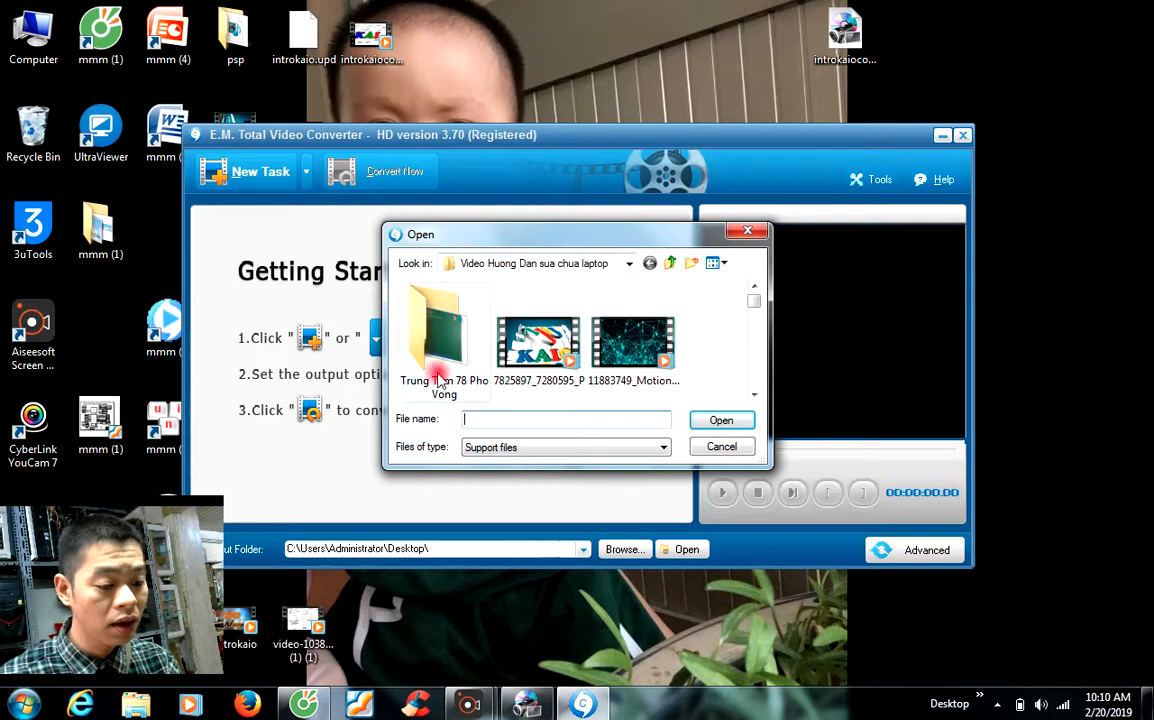
pyautogui.click(565, 264)
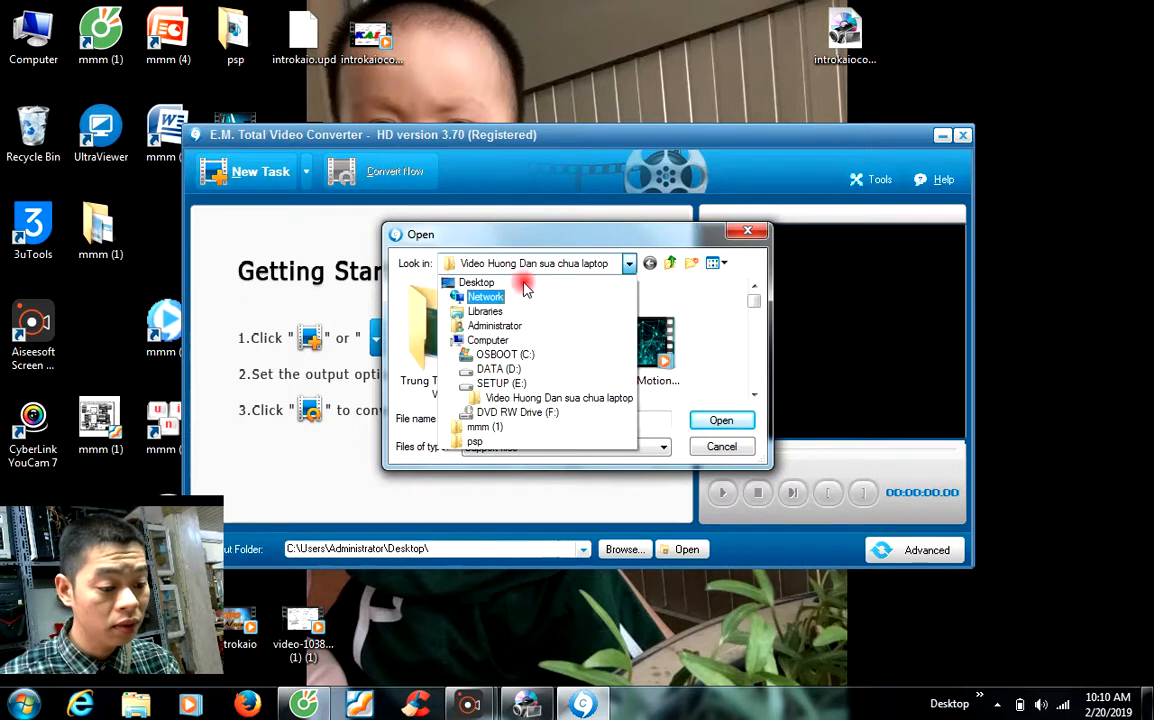
pyautogui.click(476, 282)
pyautogui.moveTo(750, 303); pyautogui.dragTo(755, 350)
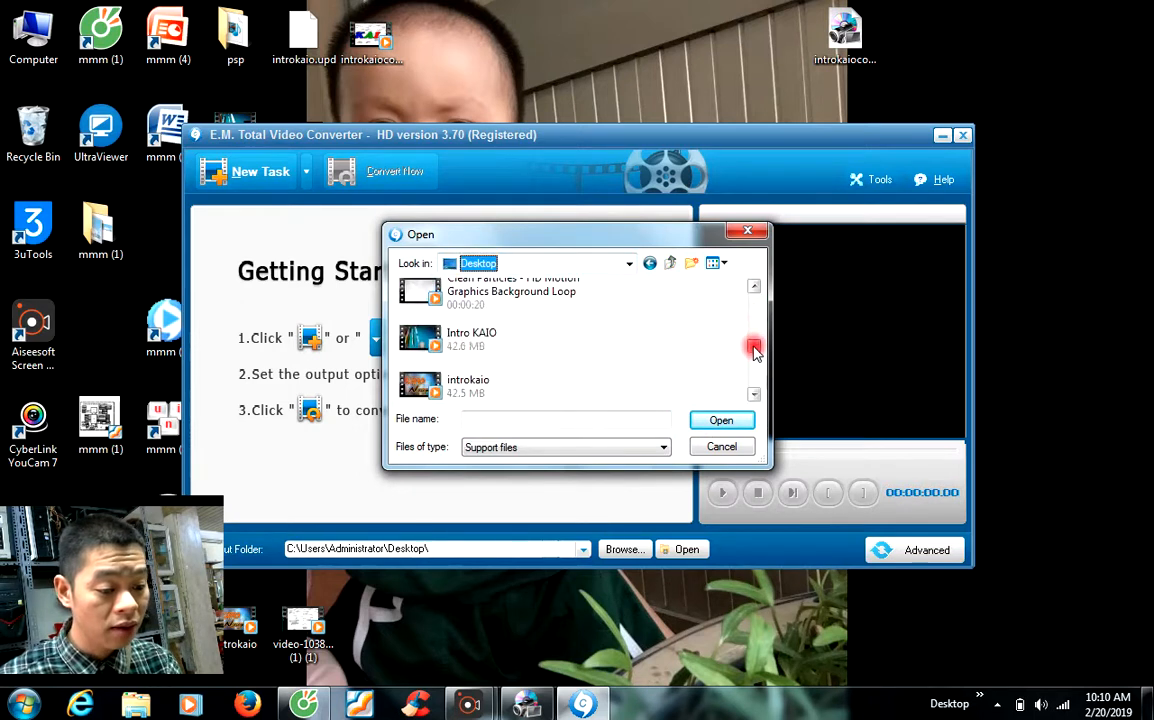
pyautogui.click(495, 285)
pyautogui.click(722, 420)
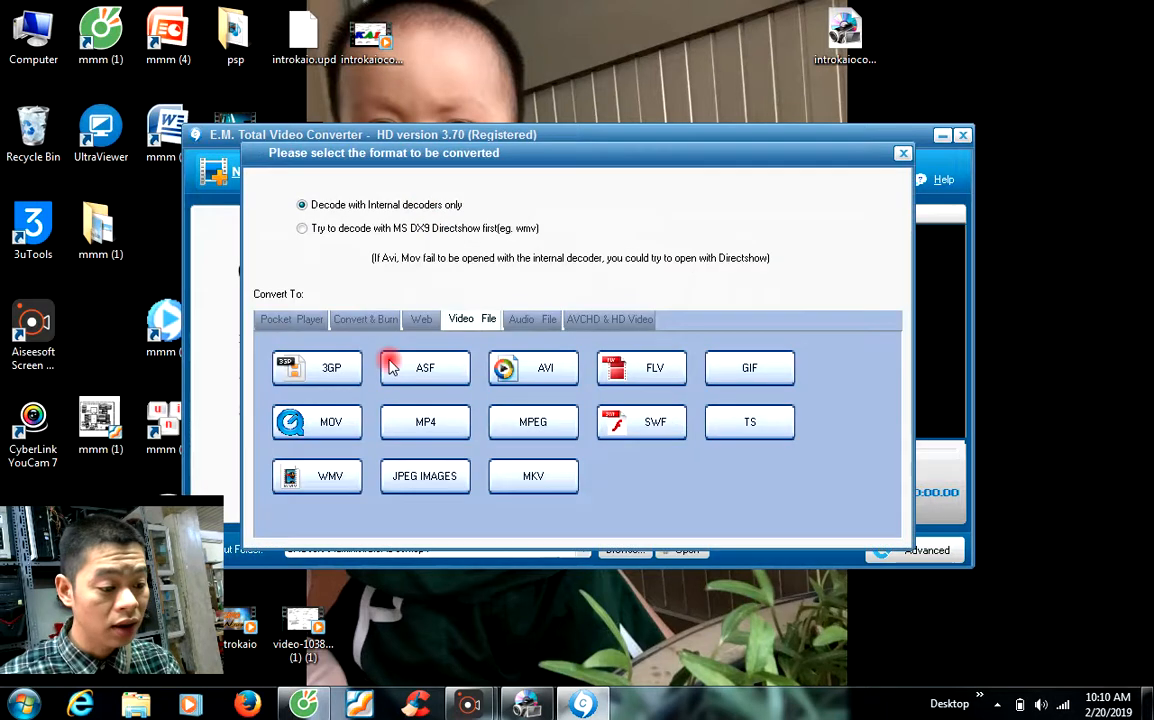
pyautogui.click(436, 425)
pyautogui.click(443, 456)
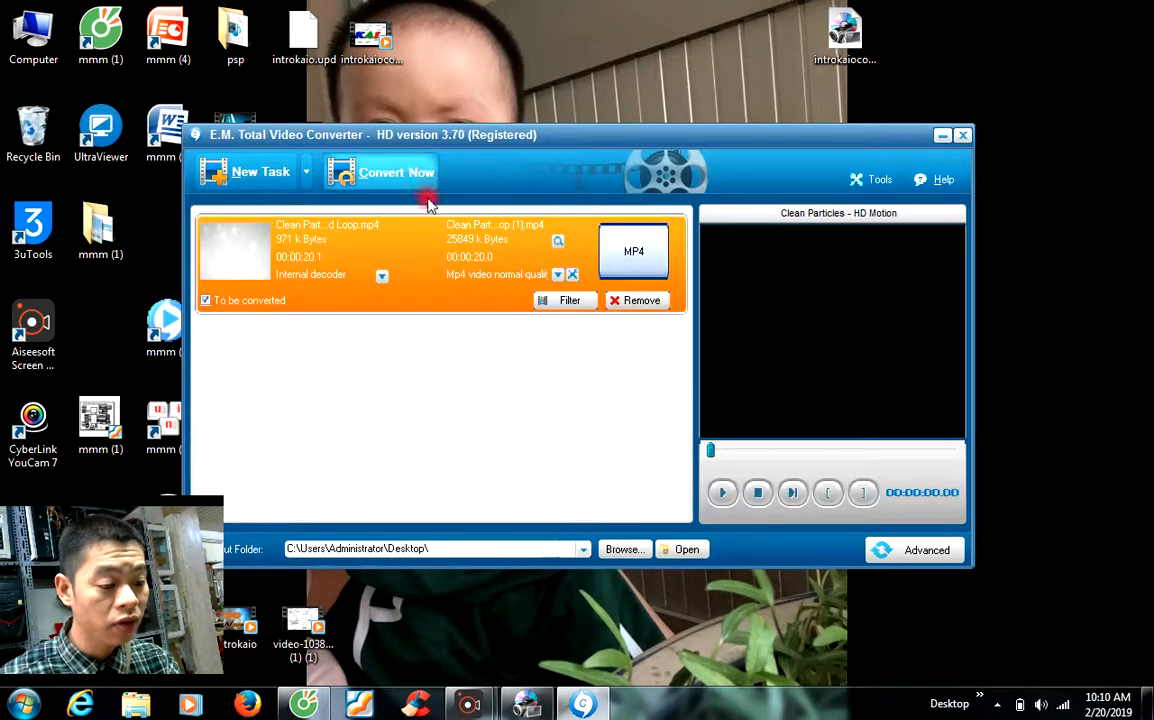
# Step: Start converting the Clean Particles loop to MP4 and refresh the desktop while it runs
pyautogui.click(393, 180)
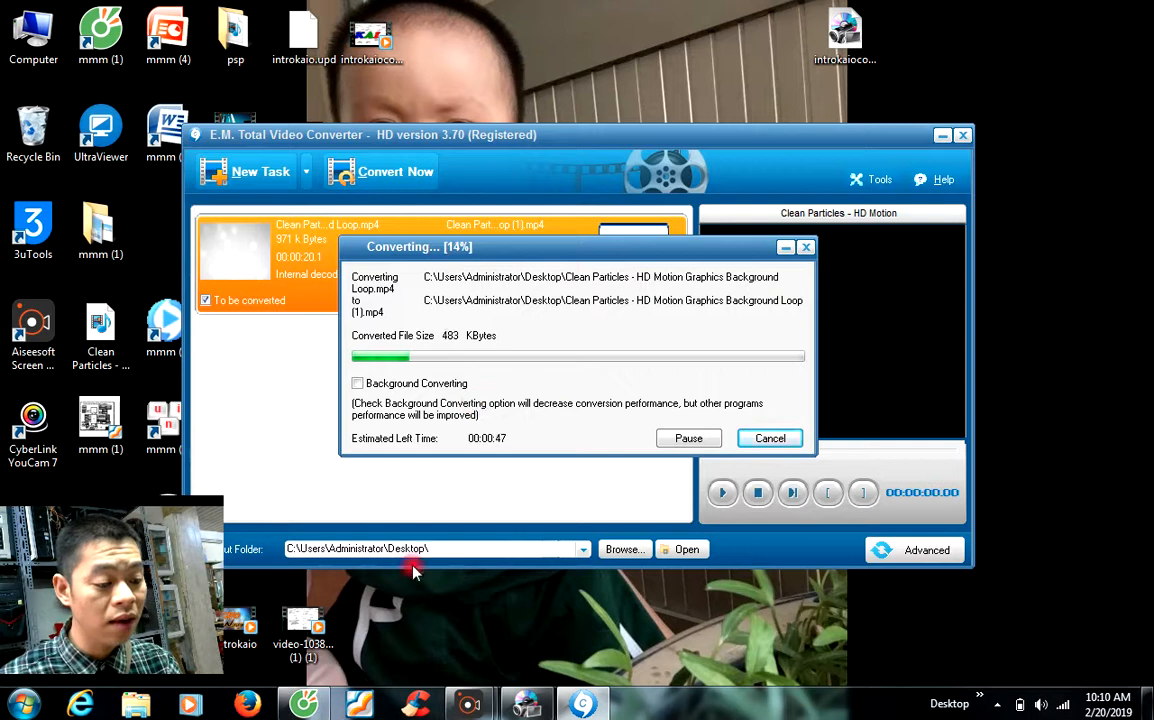
pyautogui.rightClick(978, 222)
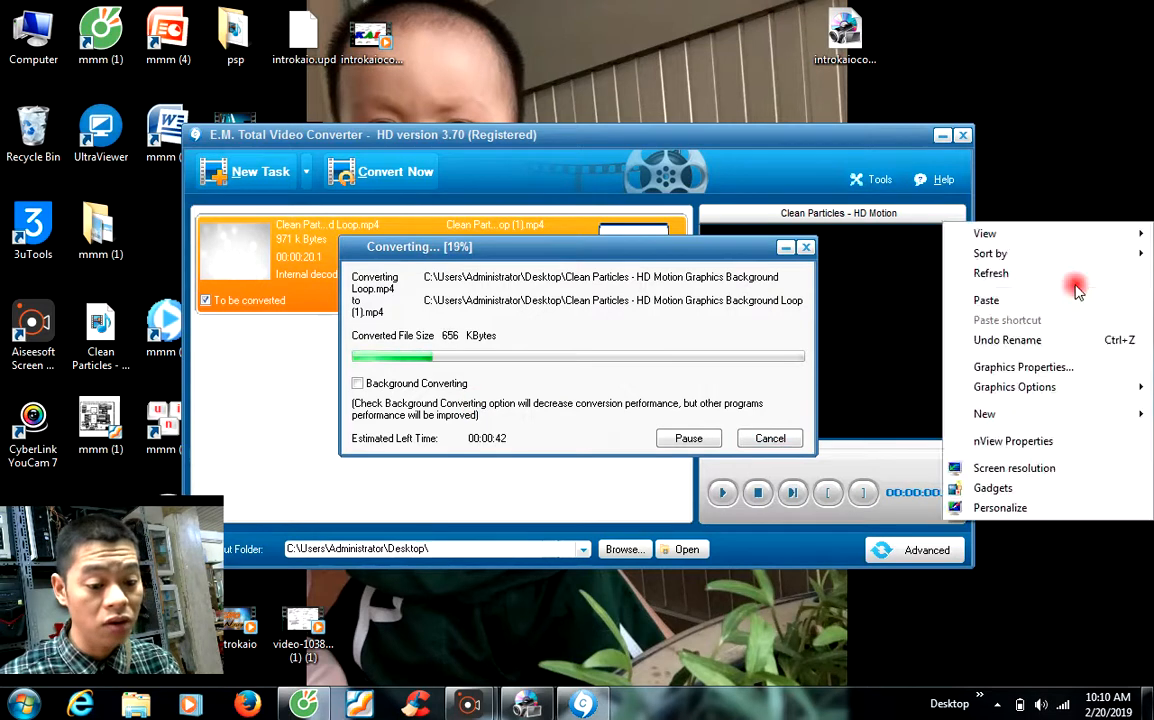
pyautogui.click(1076, 276)
pyautogui.rightClick(640, 3)
pyautogui.click(692, 54)
pyautogui.rightClick(541, 13)
pyautogui.click(585, 69)
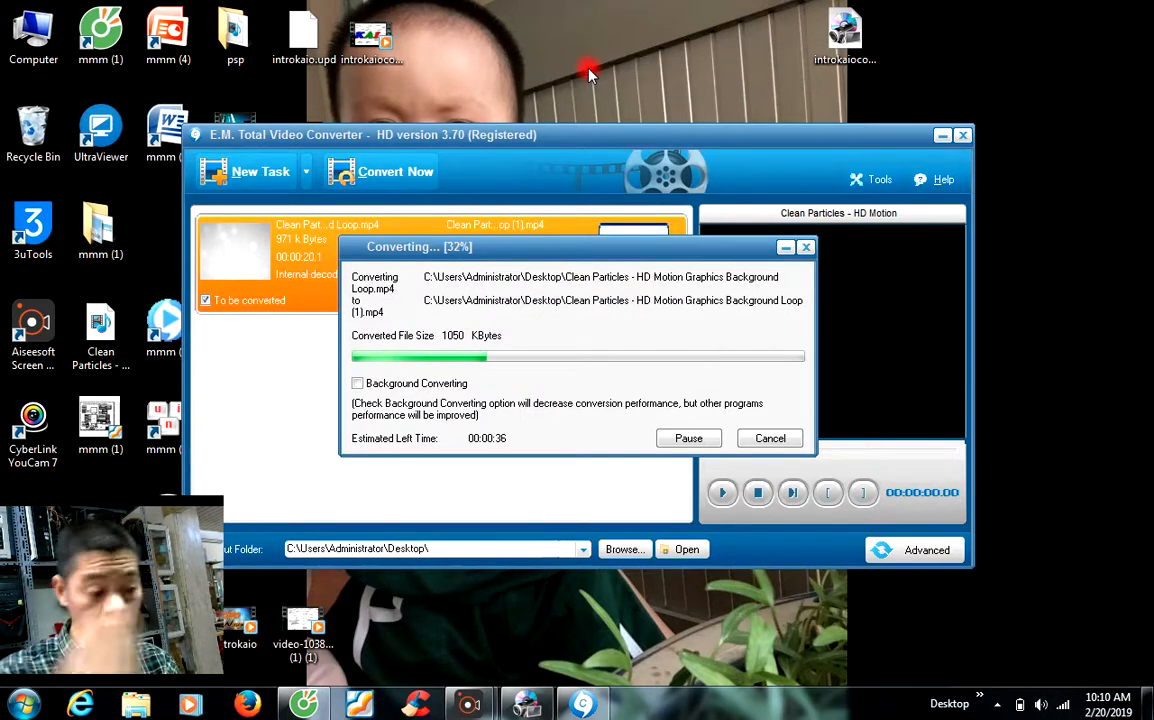
pyautogui.rightClick(592, 41)
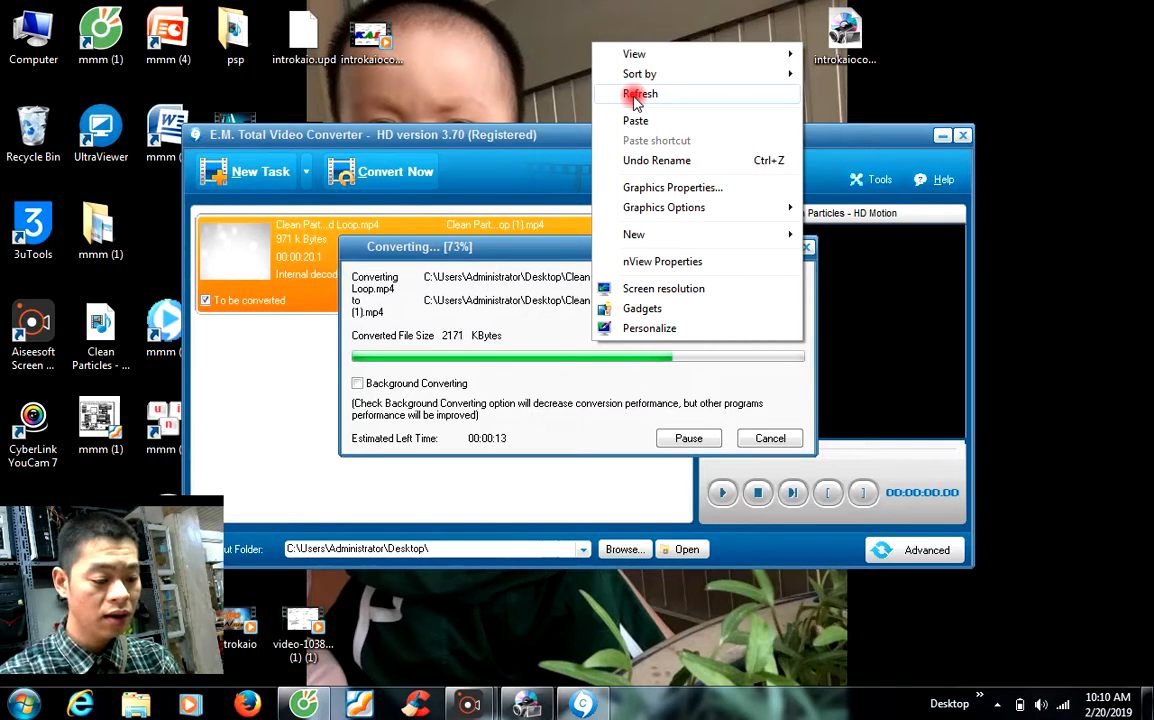
pyautogui.click(636, 94)
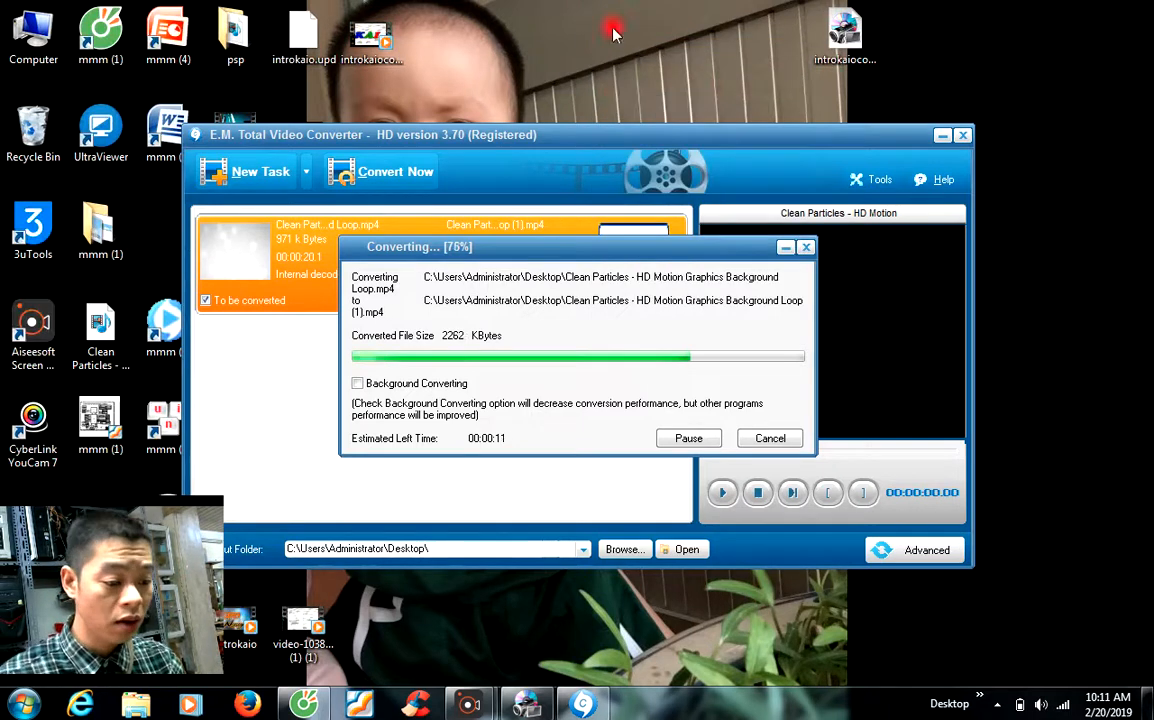
# Step: Refresh until Clean Particles … Loop (1).mp4 appears, then return to VideoStudio
pyautogui.rightClick(731, 88)
pyautogui.click(729, 75)
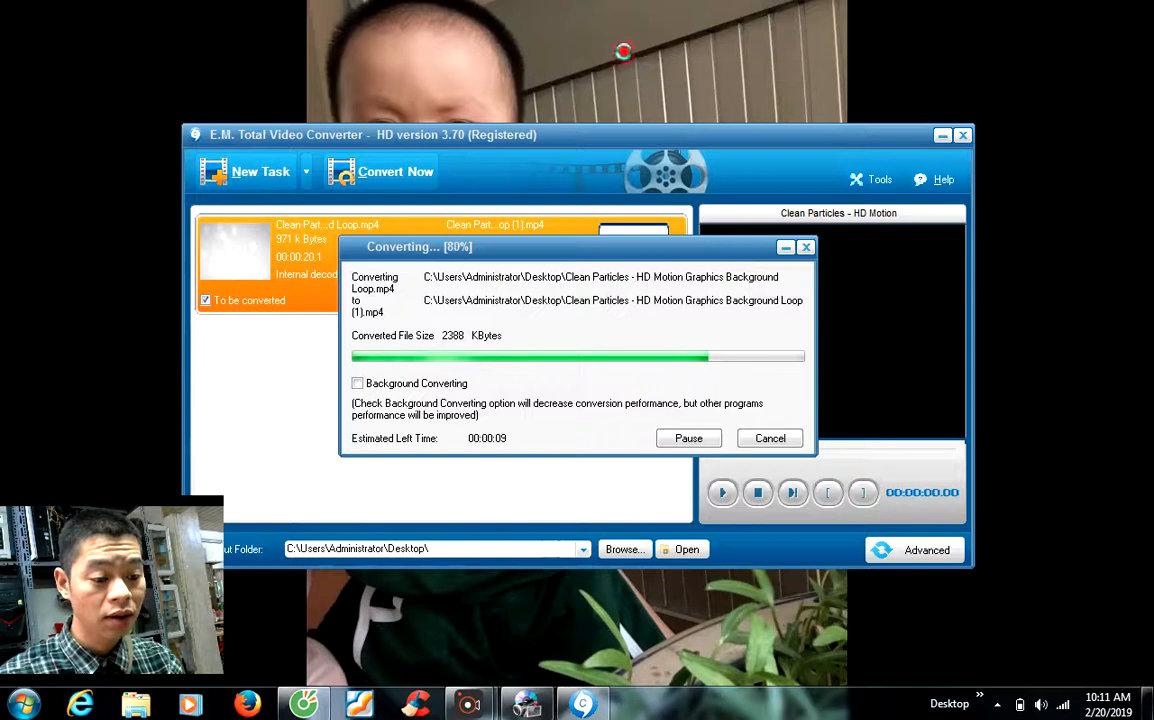
pyautogui.rightClick(626, 50)
pyautogui.click(622, 53)
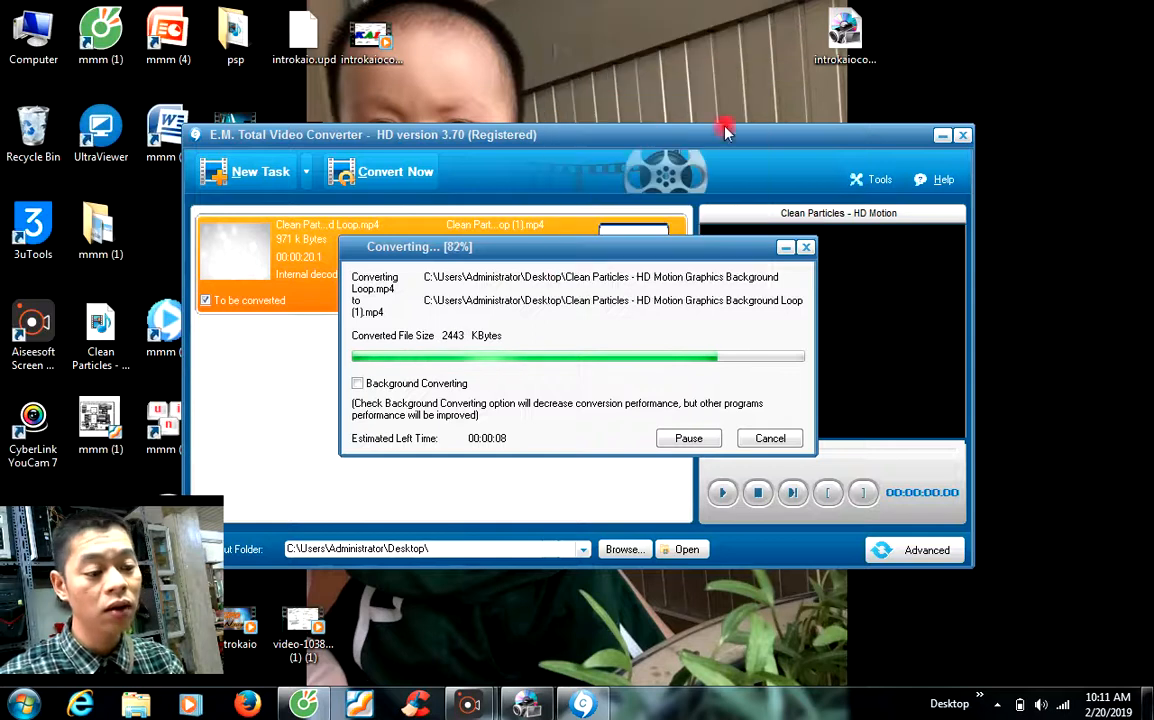
pyautogui.rightClick(573, 62)
pyautogui.click(572, 57)
pyautogui.rightClick(566, 68)
pyautogui.click(560, 63)
pyautogui.rightClick(550, 14)
pyautogui.click(565, 67)
pyautogui.rightClick(586, 57)
pyautogui.click(592, 58)
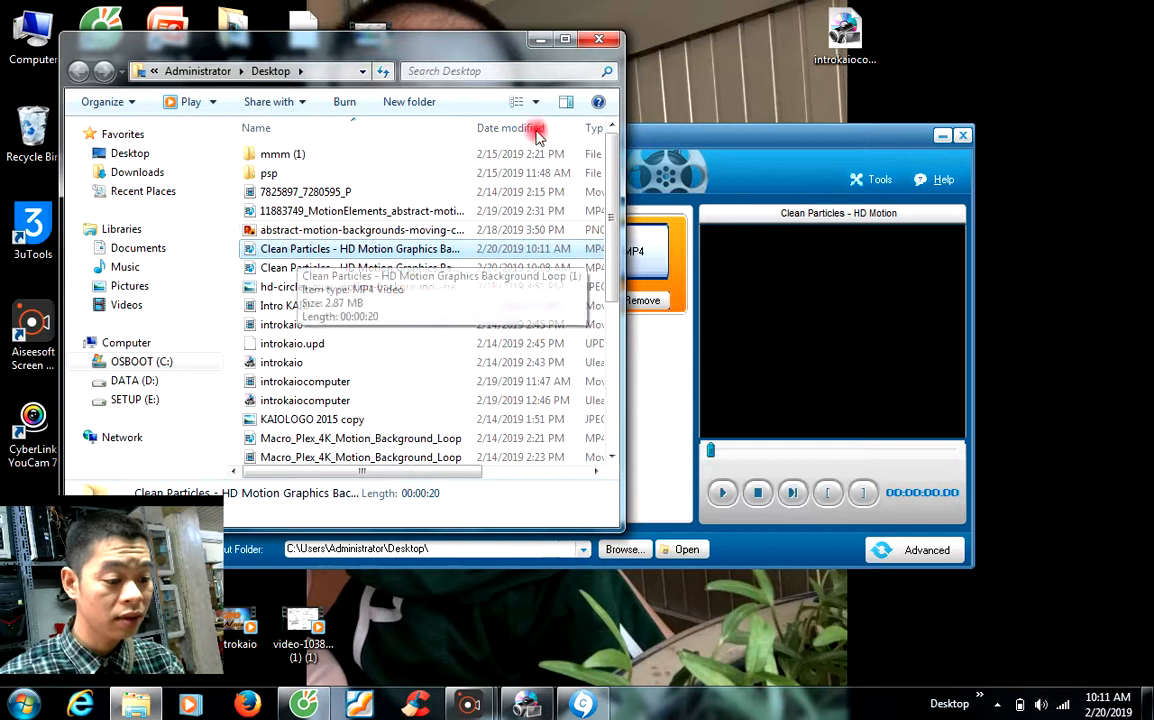
pyautogui.click(599, 38)
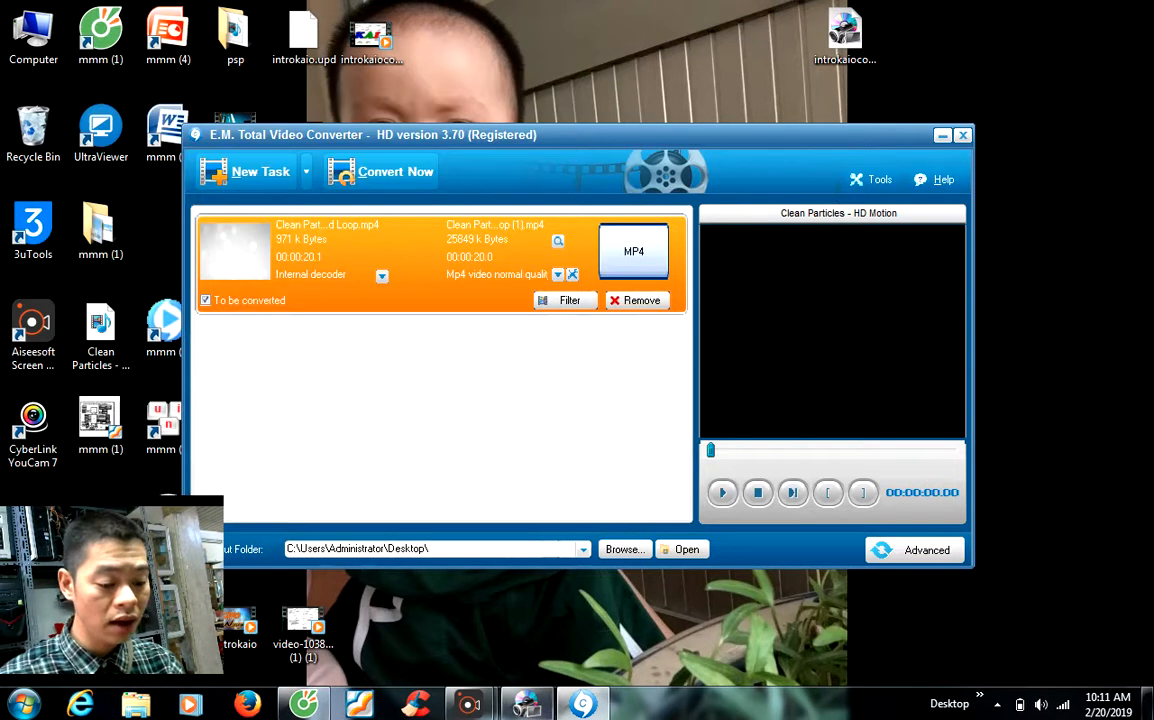
pyautogui.click(527, 704)
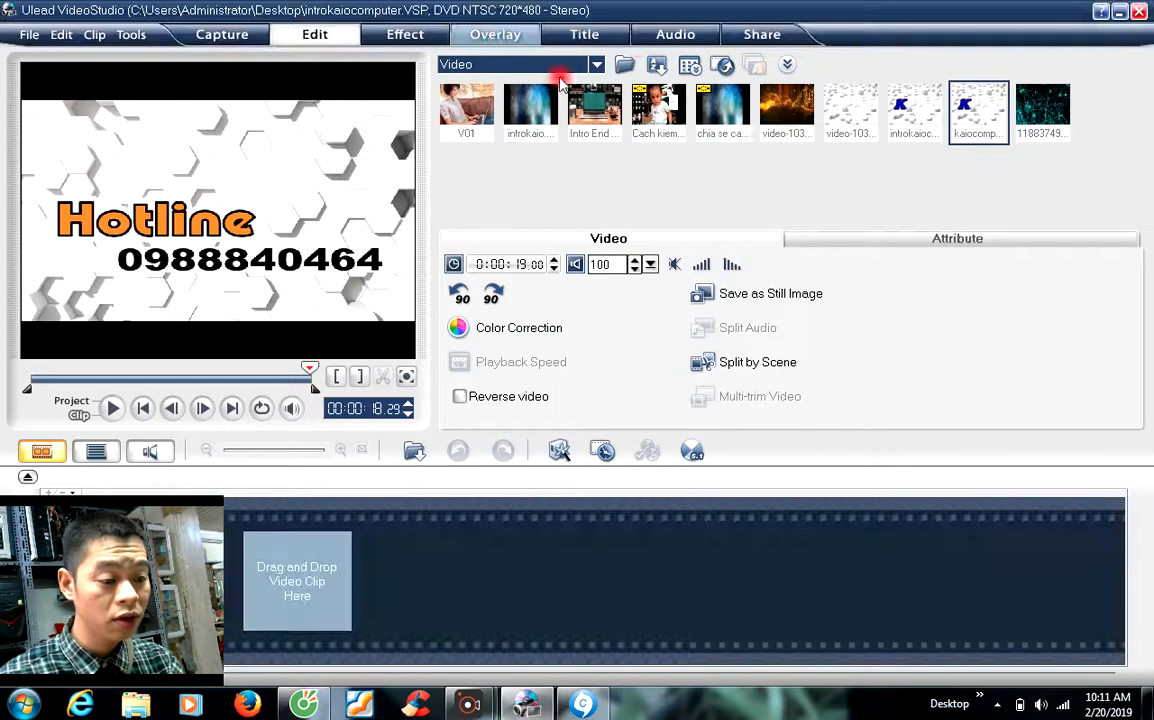
# Step: Load the converted Clean Particles MP4 into the library and place it after clip 1
pyautogui.click(624, 65)
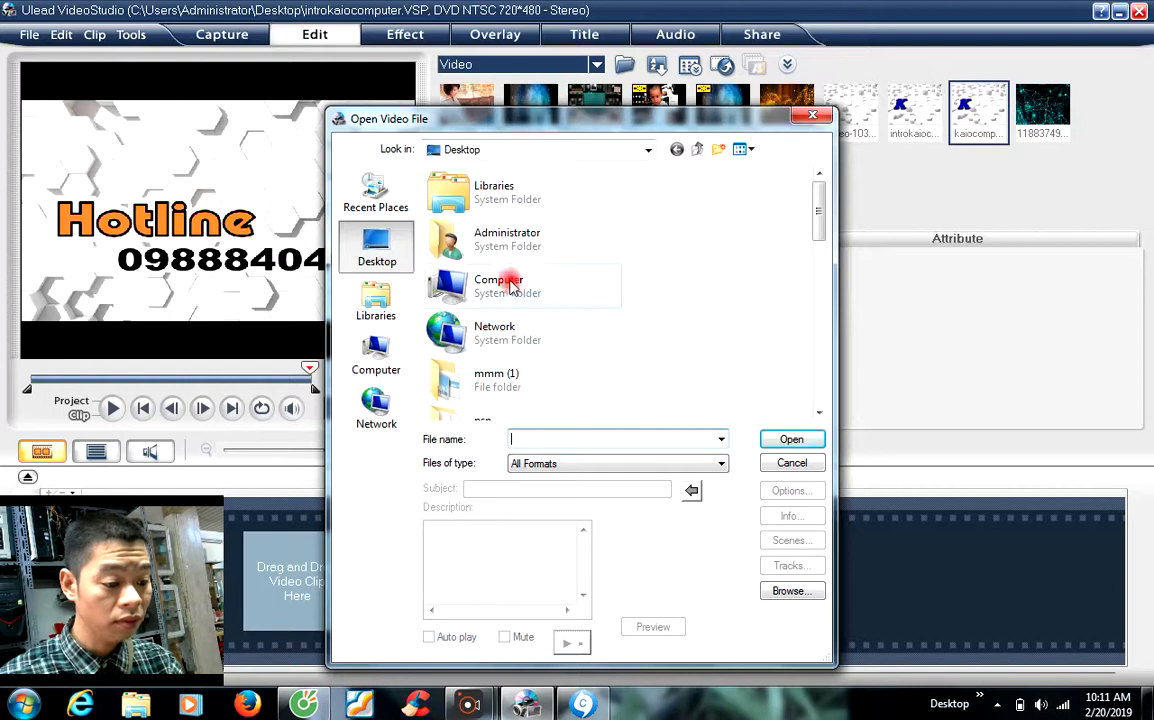
pyautogui.scroll(-5, 489, 300)
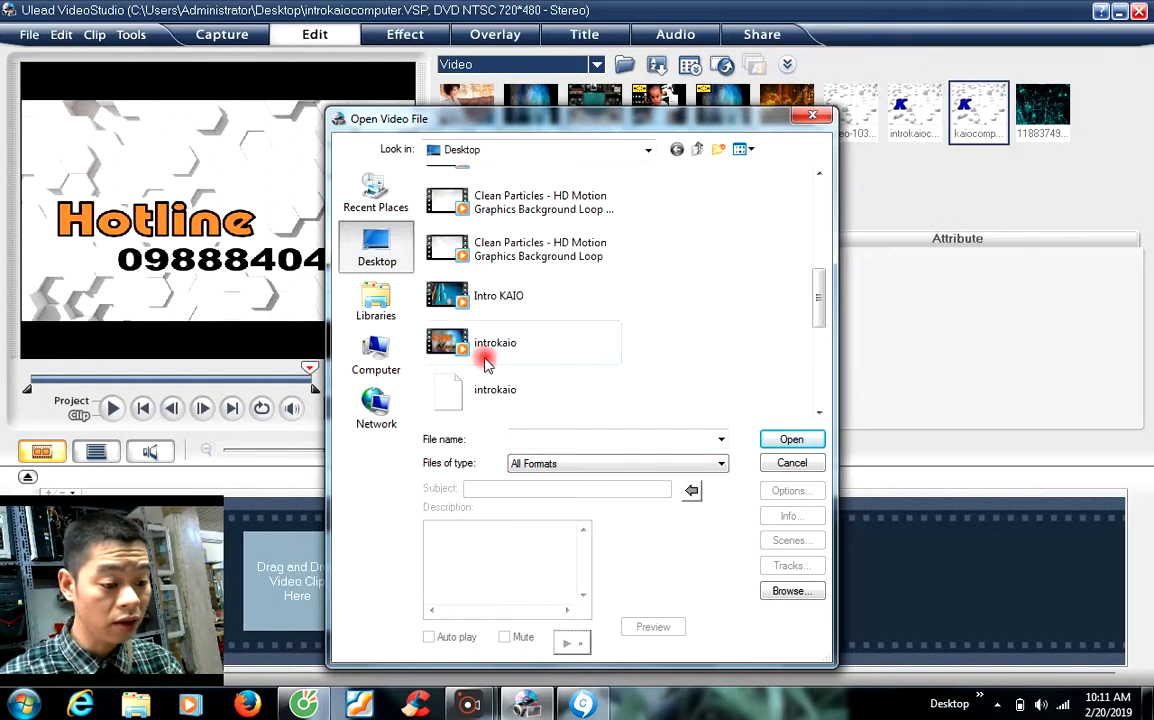
pyautogui.click(545, 262)
pyautogui.doubleClick(578, 256)
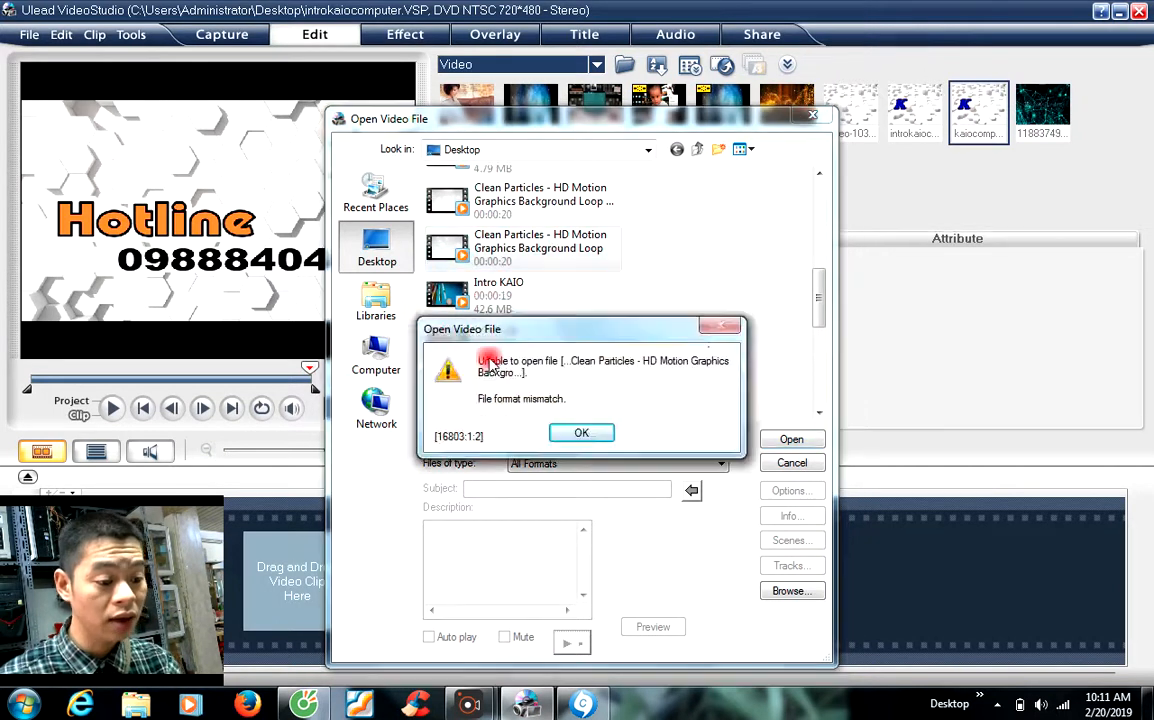
pyautogui.click(583, 432)
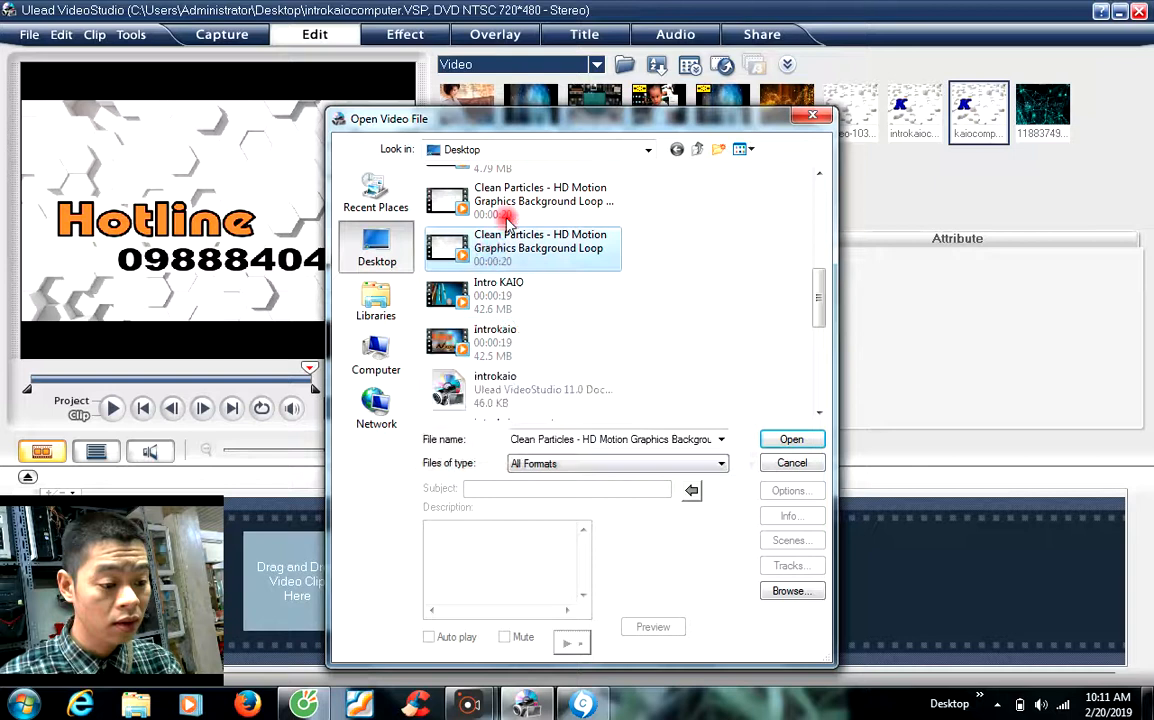
pyautogui.click(527, 205)
pyautogui.doubleClick(527, 205)
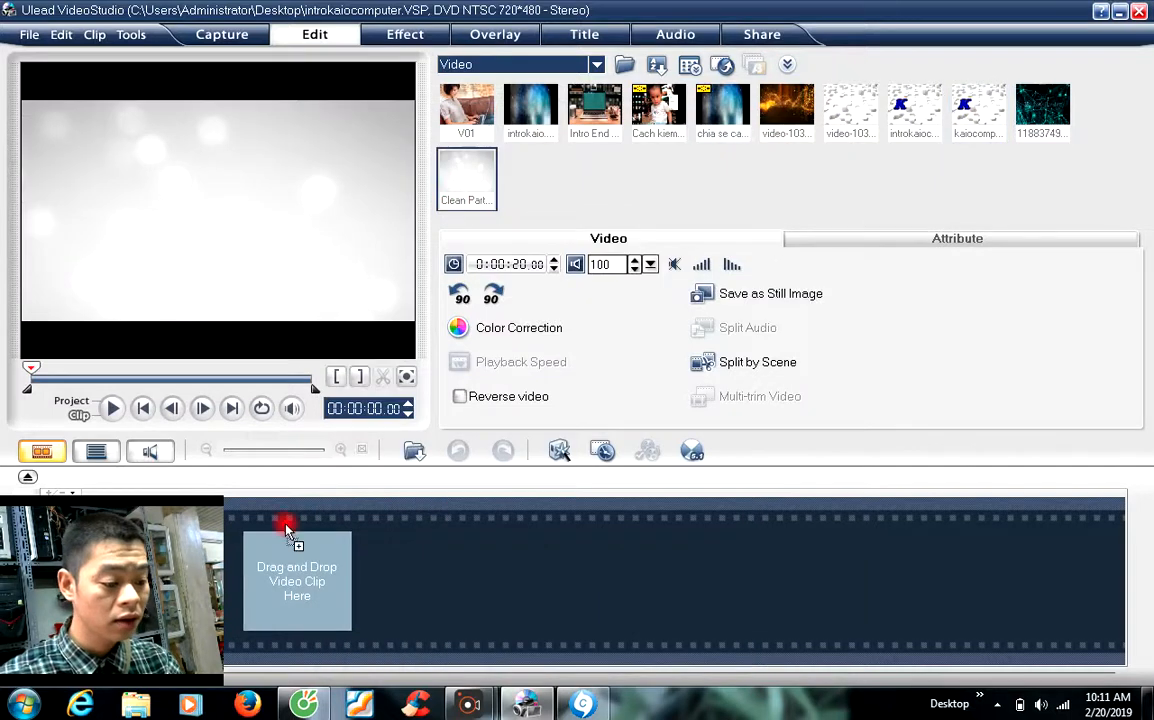
pyautogui.moveTo(205, 545); pyautogui.dragTo(295, 578)
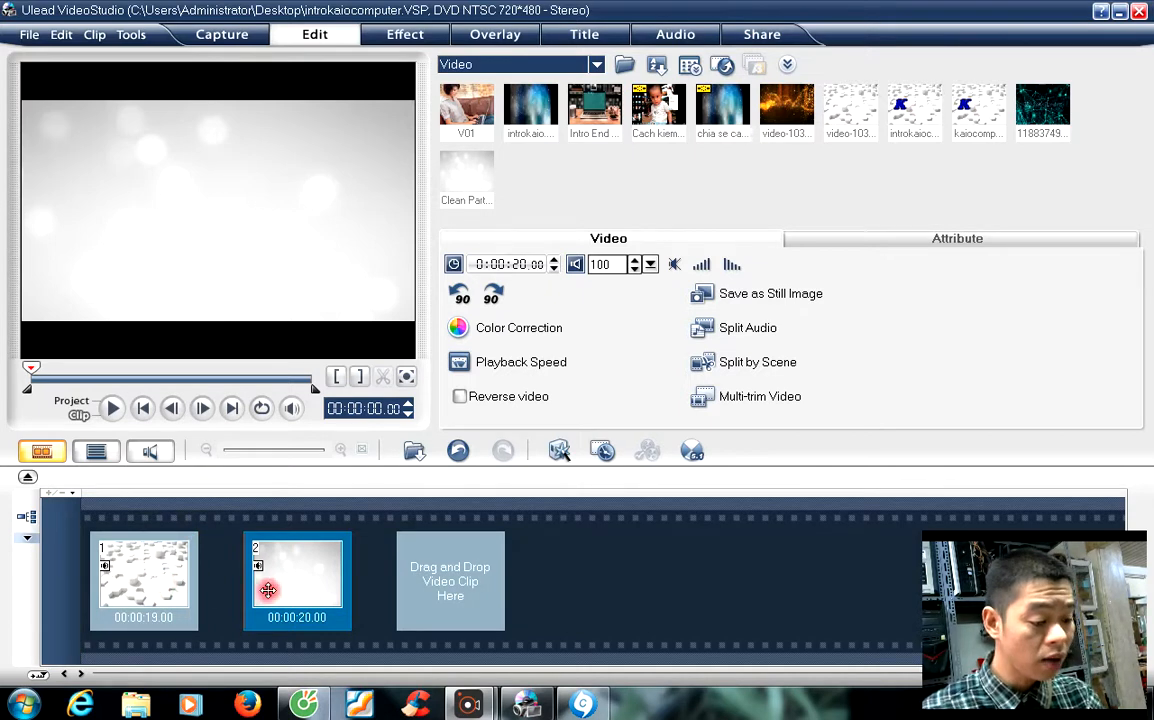
# Step: Close VideoStudio without saving the project changes
pyautogui.click(150, 582)
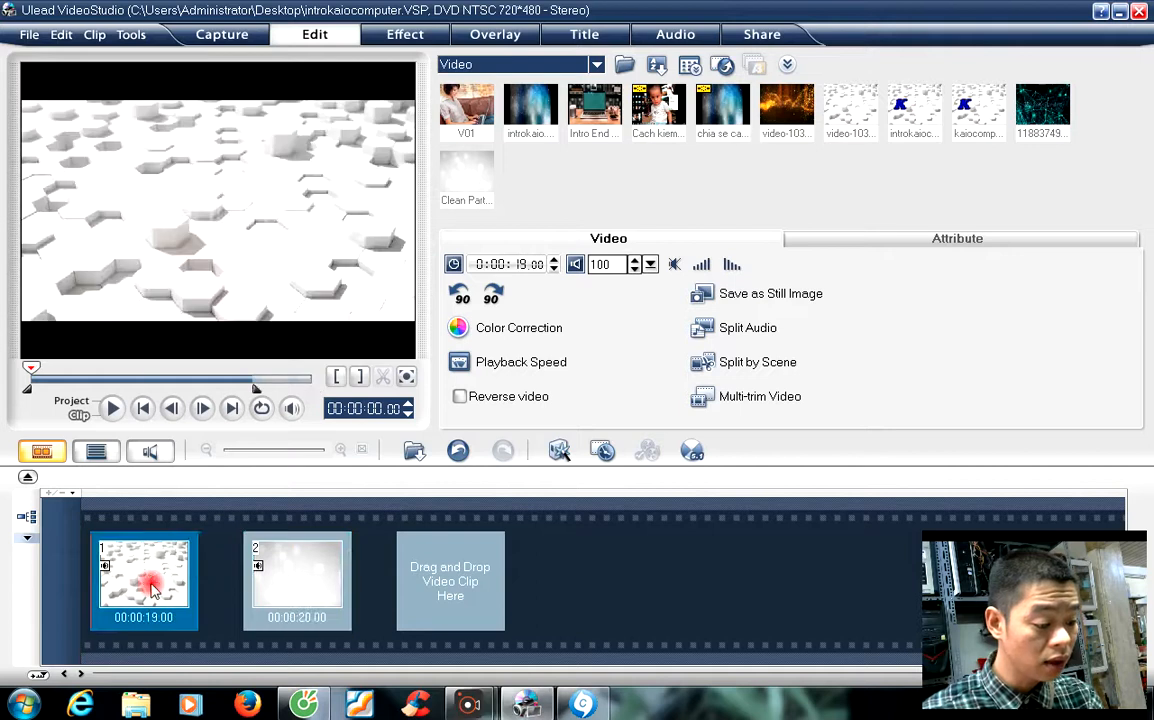
pyautogui.rightClick(152, 587)
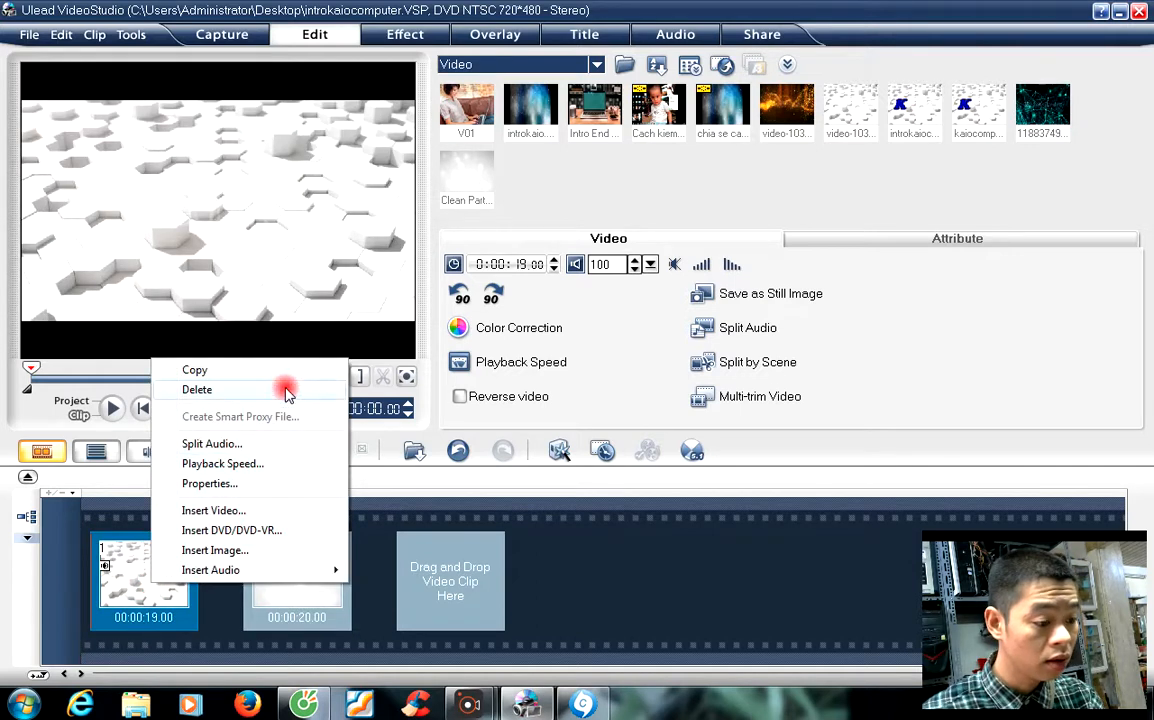
pyautogui.click(1139, 12)
pyautogui.click(599, 370)
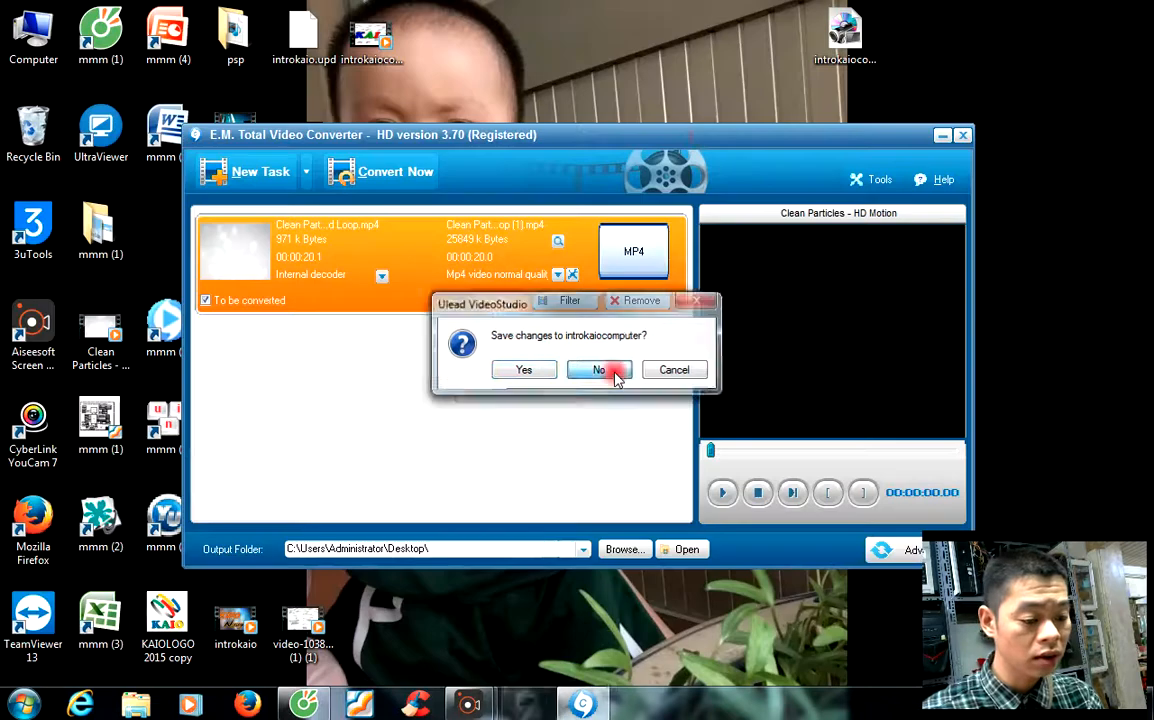
# Step: Move the converter window aside and relaunch VideoStudio Editor with a fresh project
pyautogui.moveTo(710, 135); pyautogui.dragTo(954, 189)
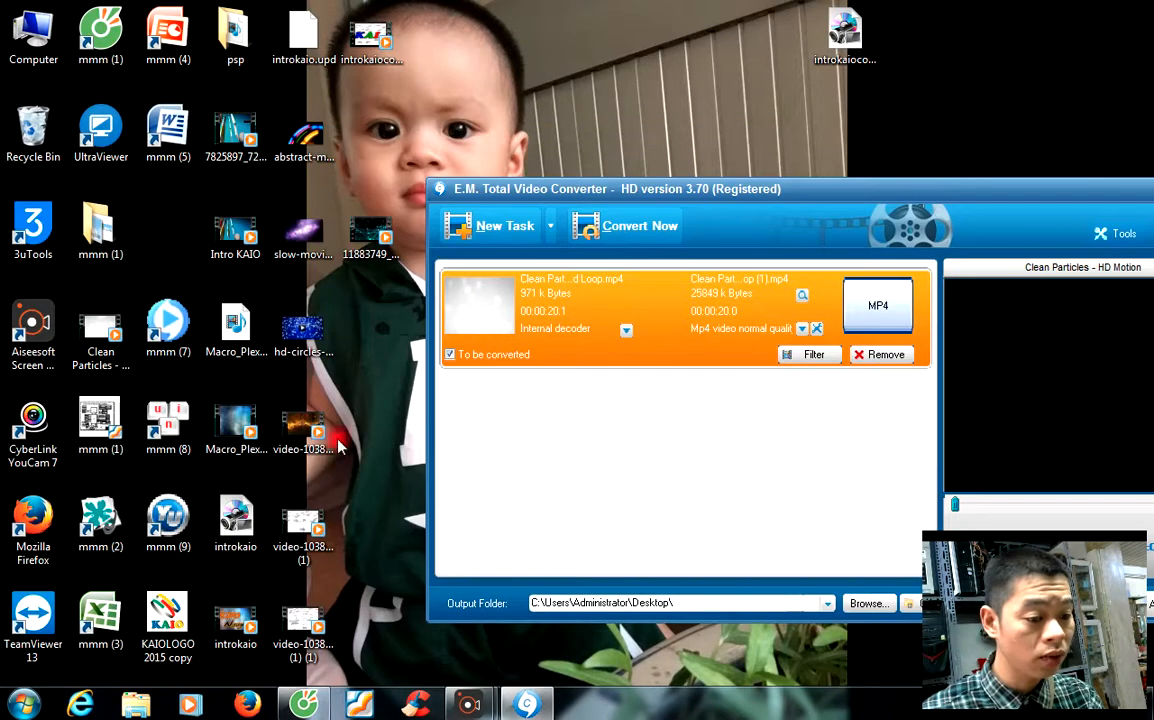
pyautogui.moveTo(582, 195); pyautogui.dragTo(742, 188)
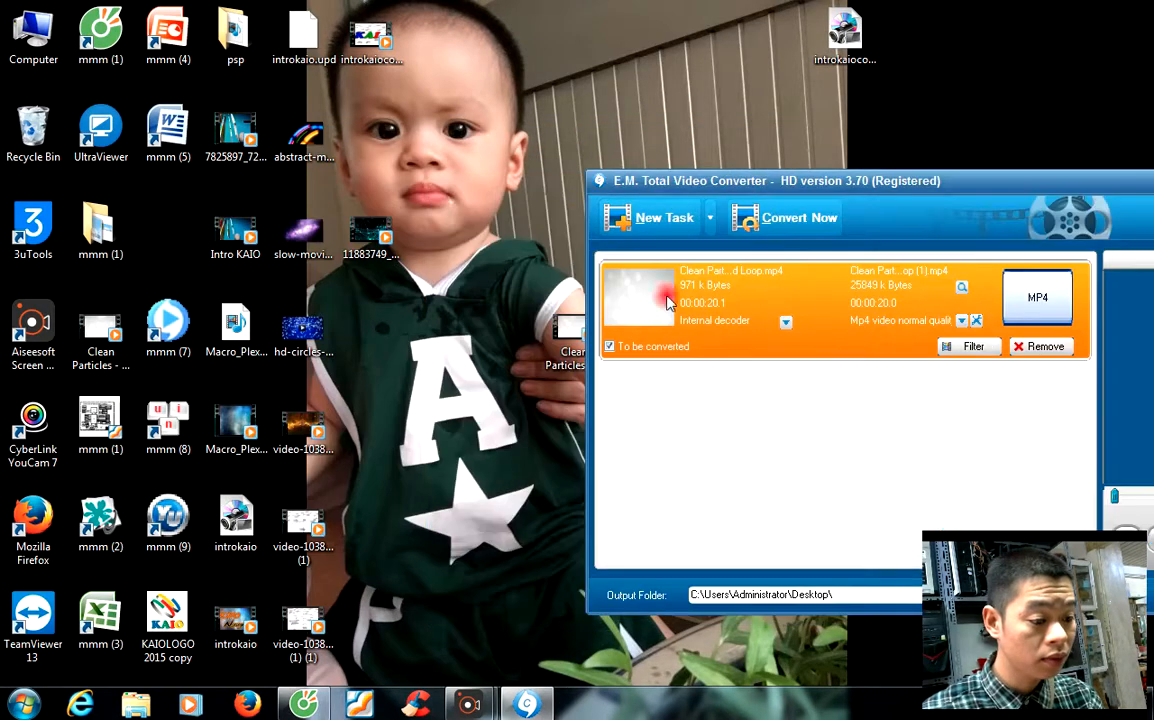
pyautogui.moveTo(920, 181); pyautogui.dragTo(1150, 172)
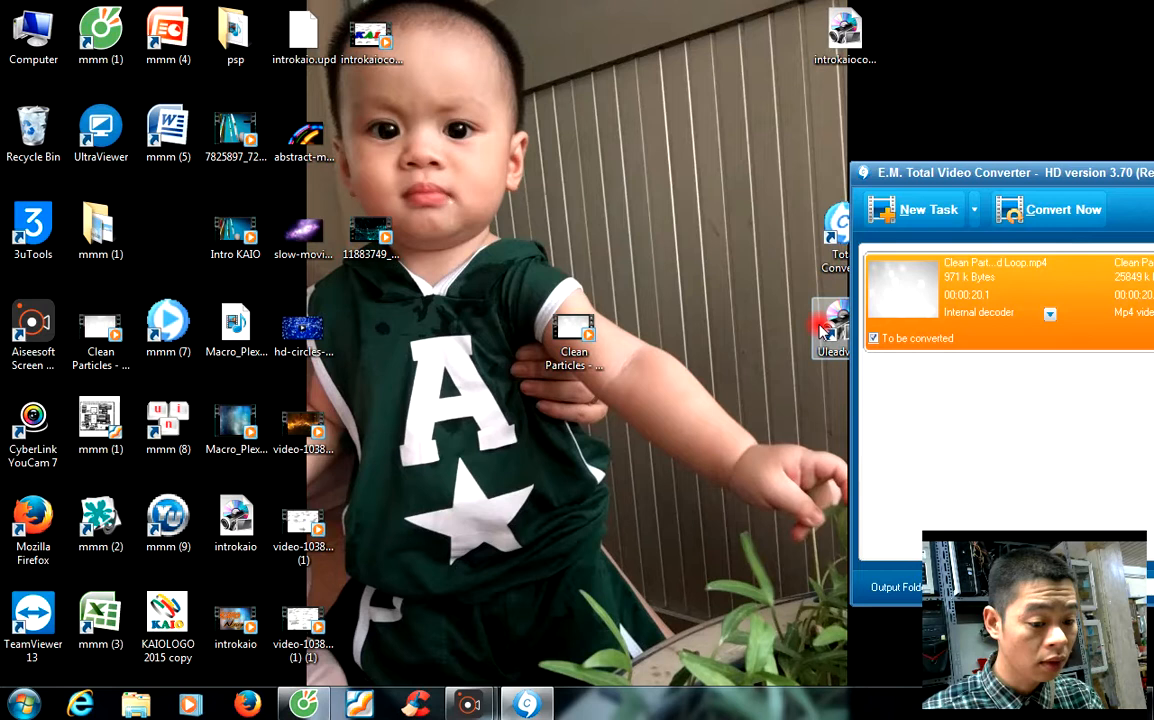
pyautogui.doubleClick(549, 313)
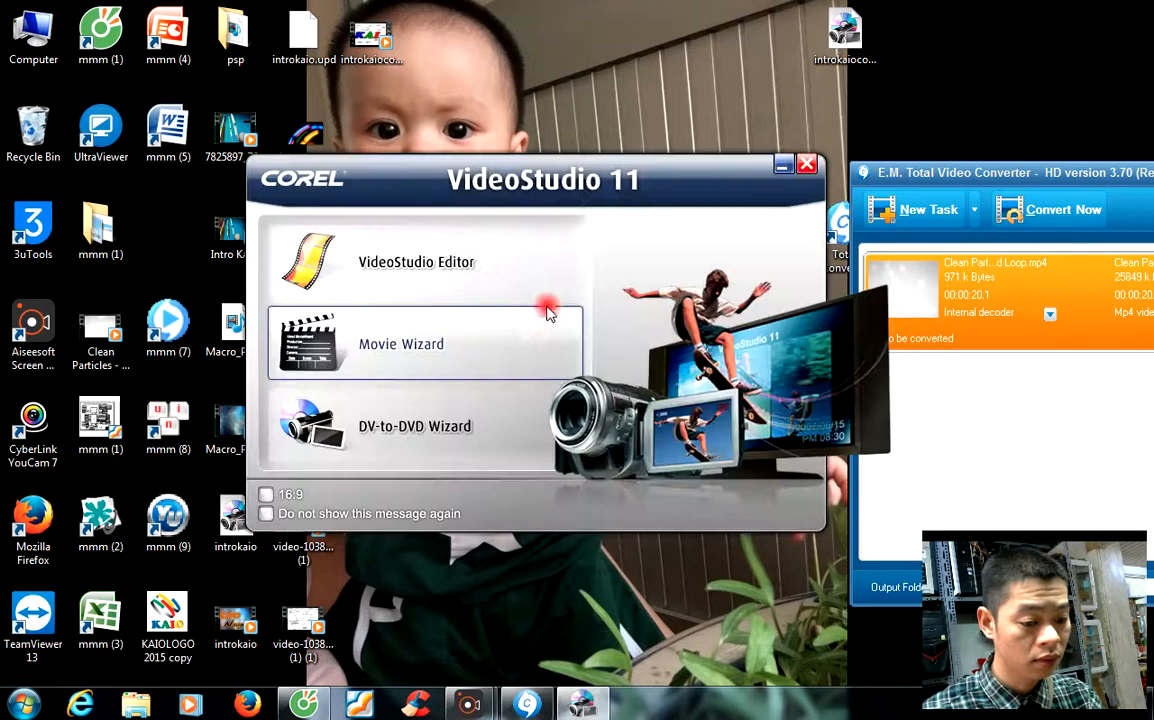
pyautogui.click(470, 258)
pyautogui.rightClick(561, 78)
pyautogui.click(613, 136)
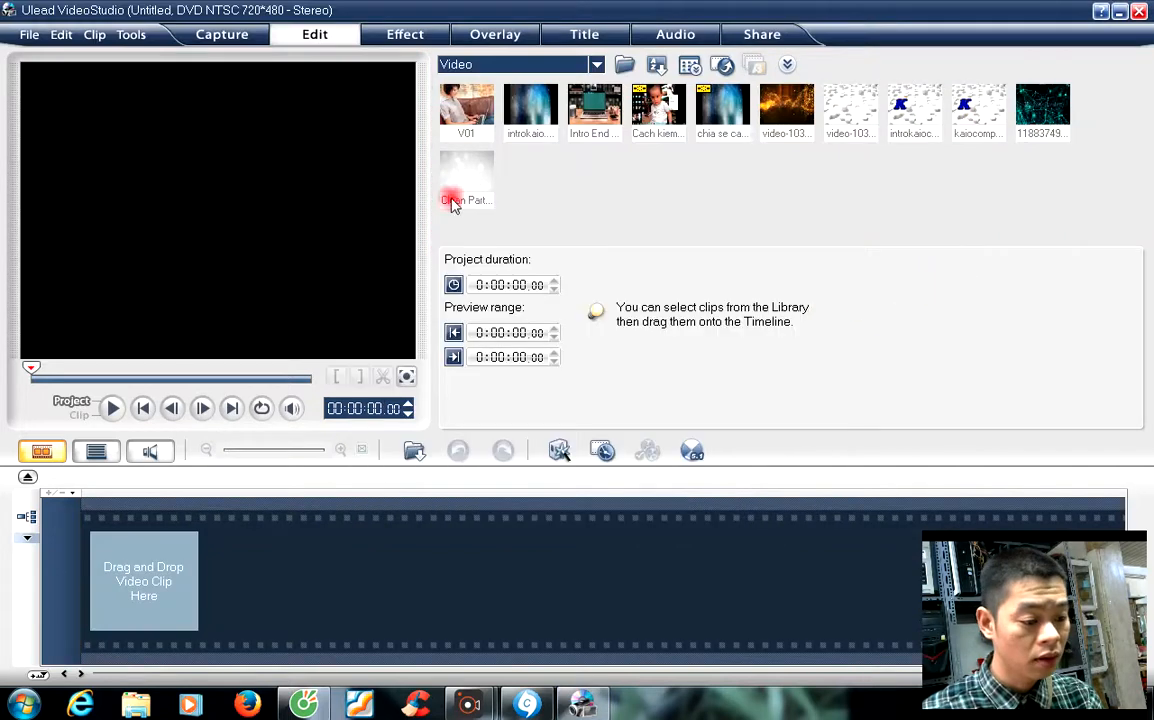
# Step: Place the Clean Particles clip at the timeline start, switch to Timeline view and preview it
pyautogui.moveTo(466, 175); pyautogui.dragTo(125, 590)
pyautogui.click(80, 460)
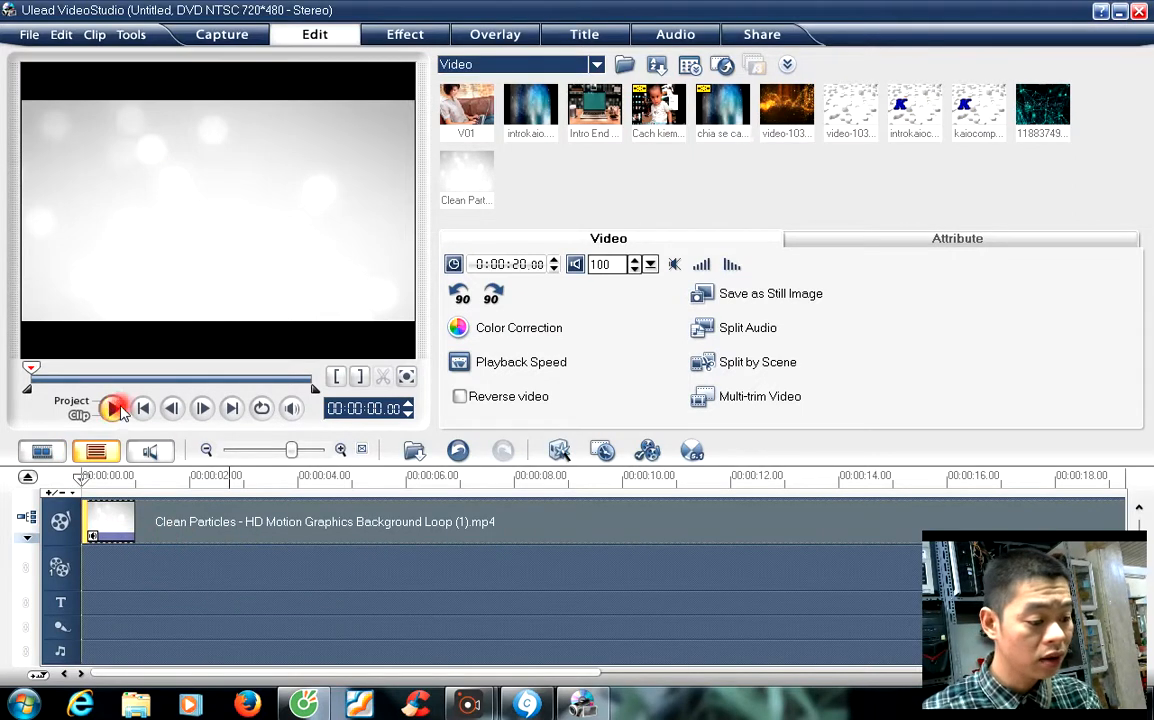
pyautogui.click(117, 409)
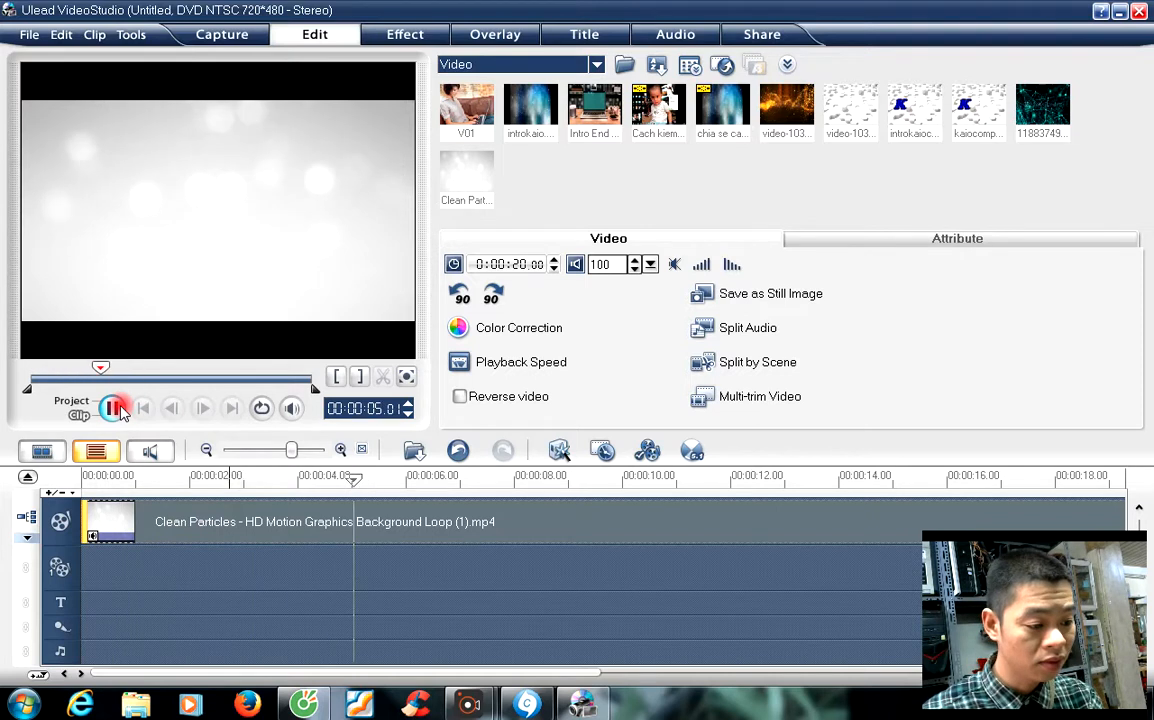
pyautogui.click(277, 598)
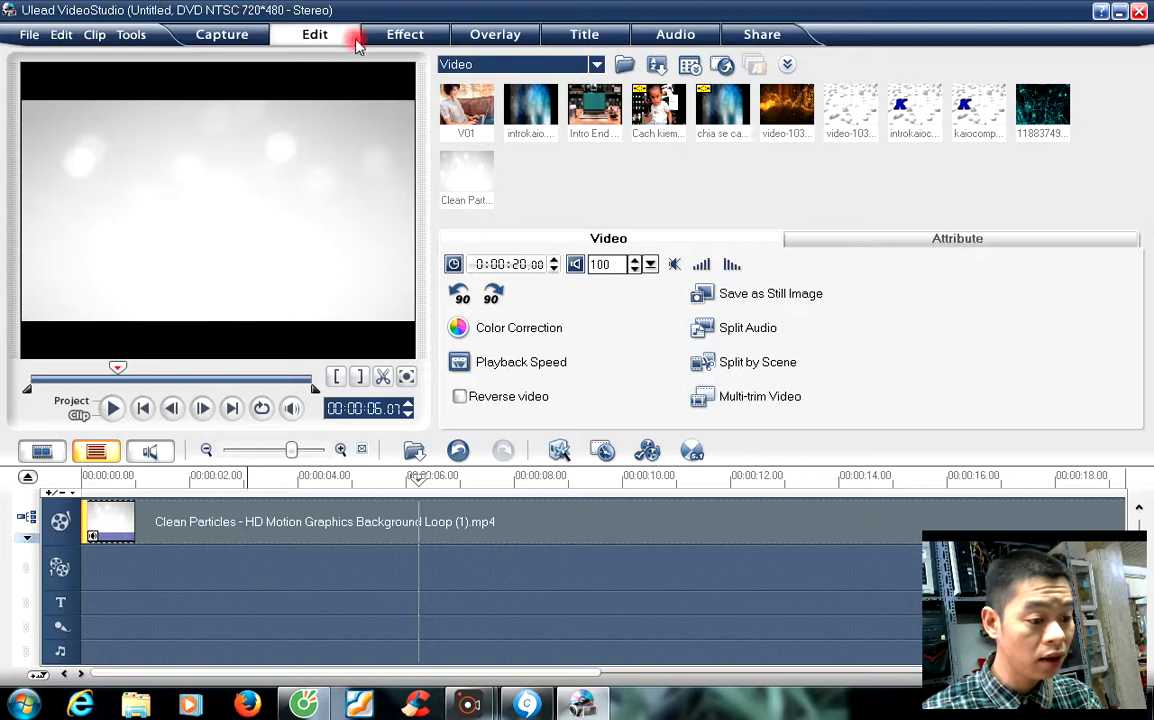
pyautogui.click(585, 34)
# Step: Add the My Memories title to the title track and change 'My' to 'Hotline'
pyautogui.click(926, 178)
pyautogui.moveTo(926, 195); pyautogui.dragTo(139, 603)
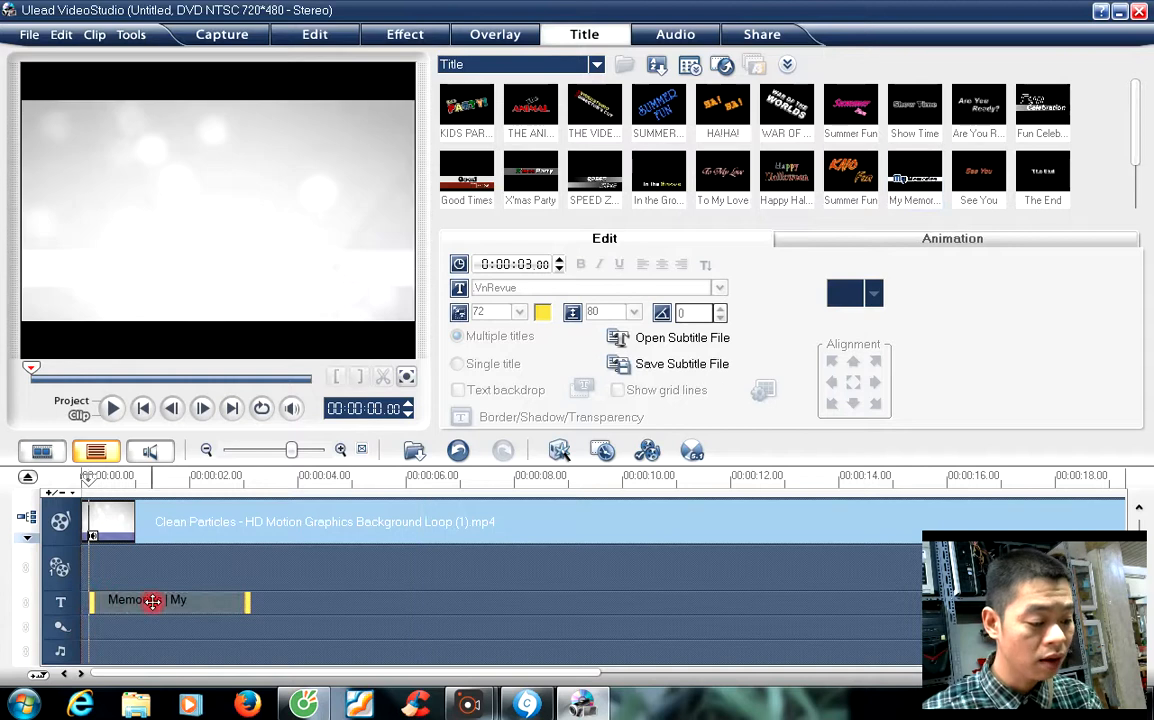
pyautogui.click(155, 610)
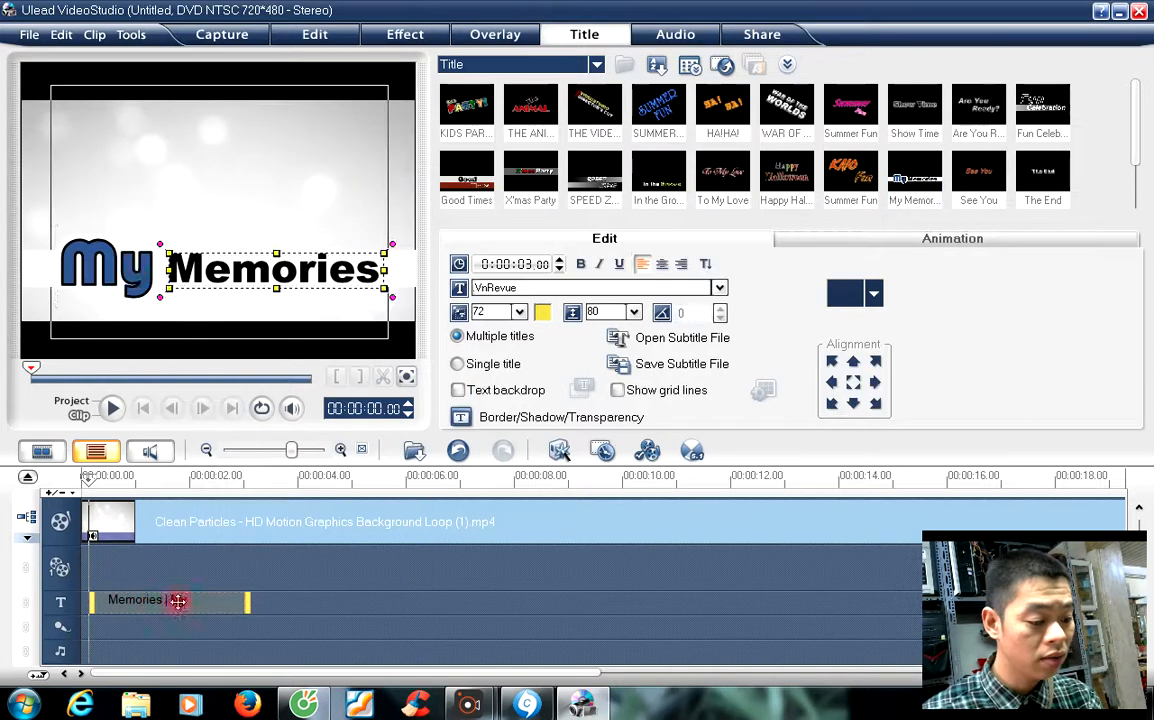
pyautogui.click(135, 268)
pyautogui.moveTo(146, 268); pyautogui.dragTo(70, 268)
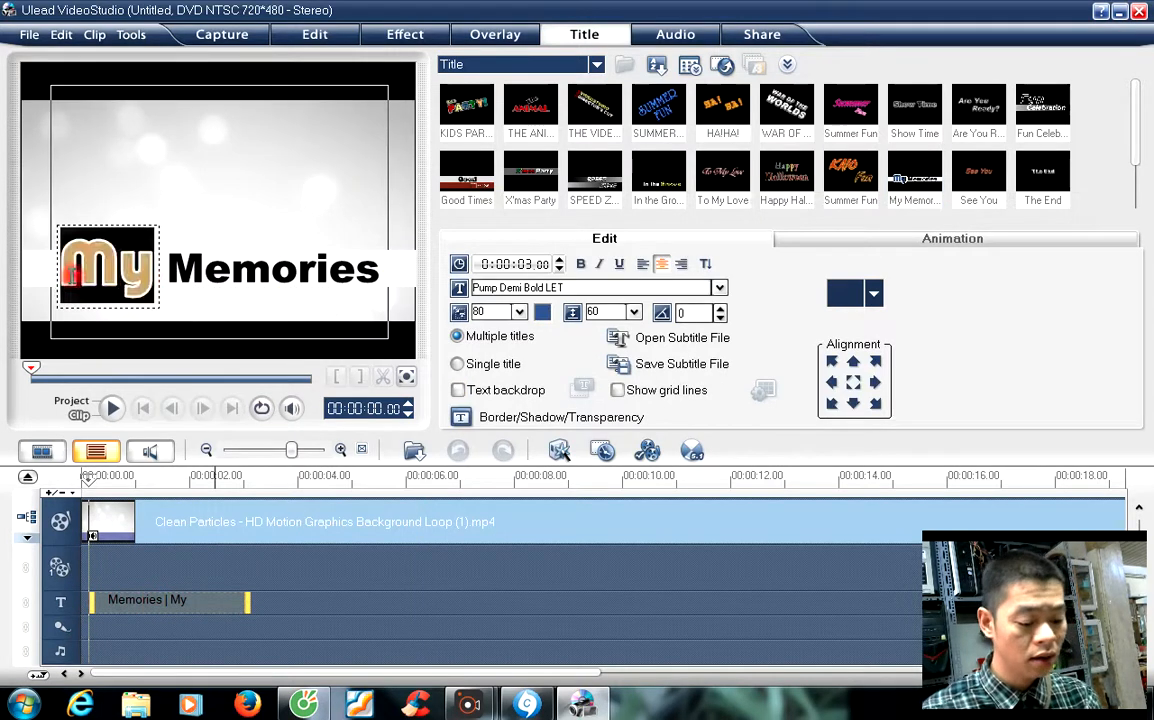
pyautogui.write('Hot')
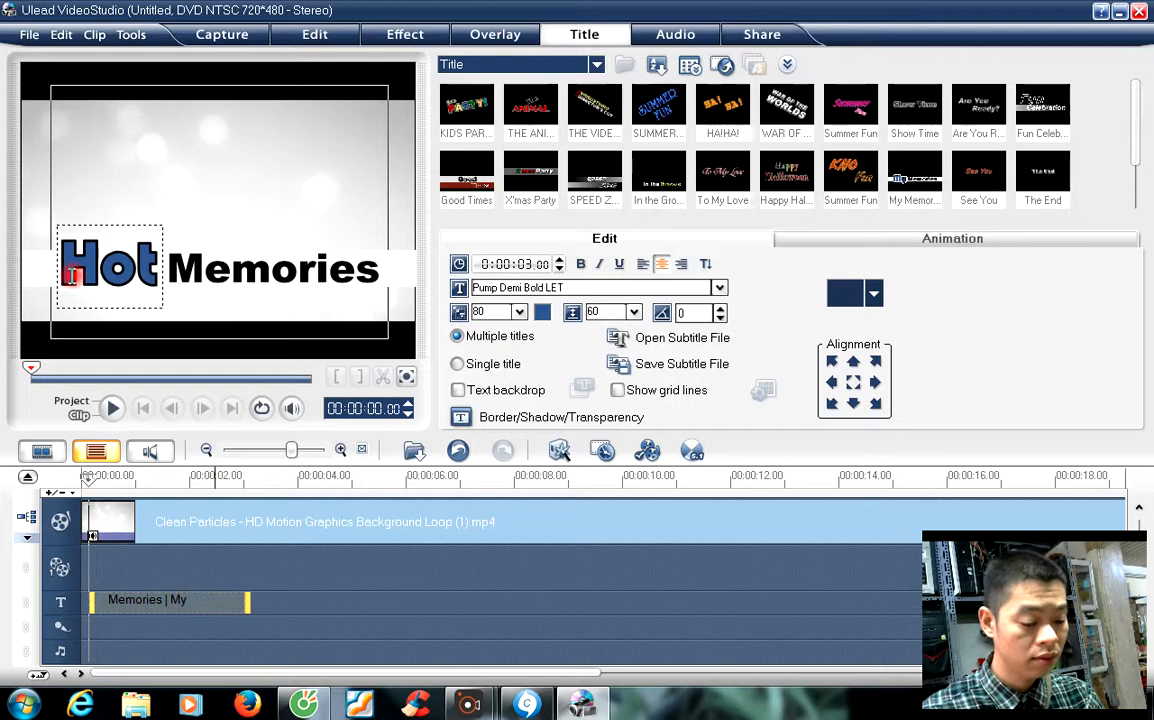
pyautogui.write('n')
pyautogui.press('BackSpace')
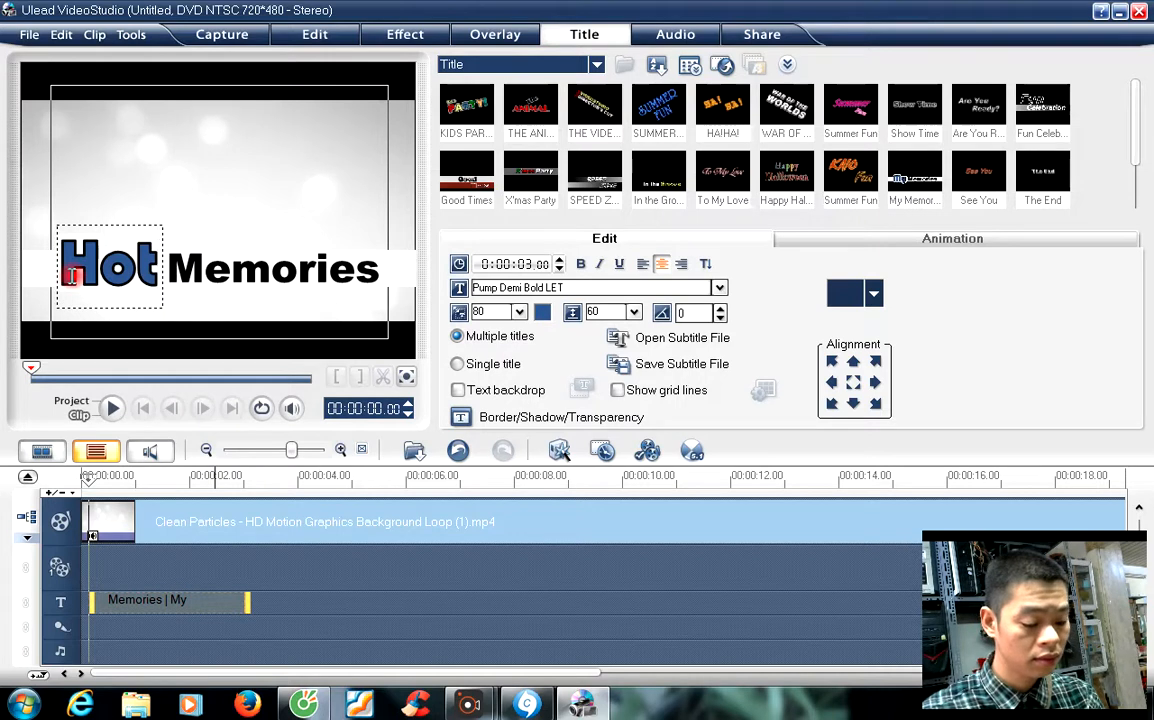
pyautogui.write('line')
pyautogui.click(388, 147)
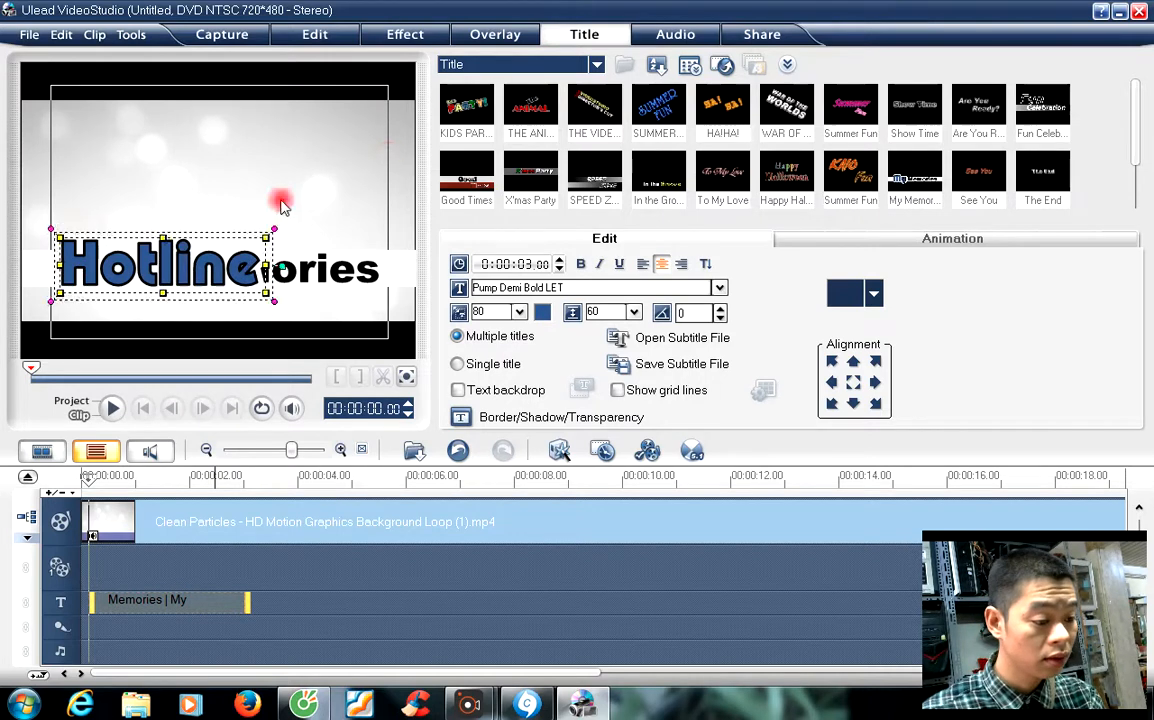
# Step: Put Hotline above the second line and replace 'Memories' with the hotline phone number
pyautogui.moveTo(228, 261)
pyautogui.mouseDown()
pyautogui.moveTo(229, 219)
pyautogui.moveTo(269, 283)
pyautogui.moveTo(252, 308)
pyautogui.moveTo(234, 237)
pyautogui.mouseUp()
pyautogui.moveTo(269, 297); pyautogui.dragTo(230, 298)
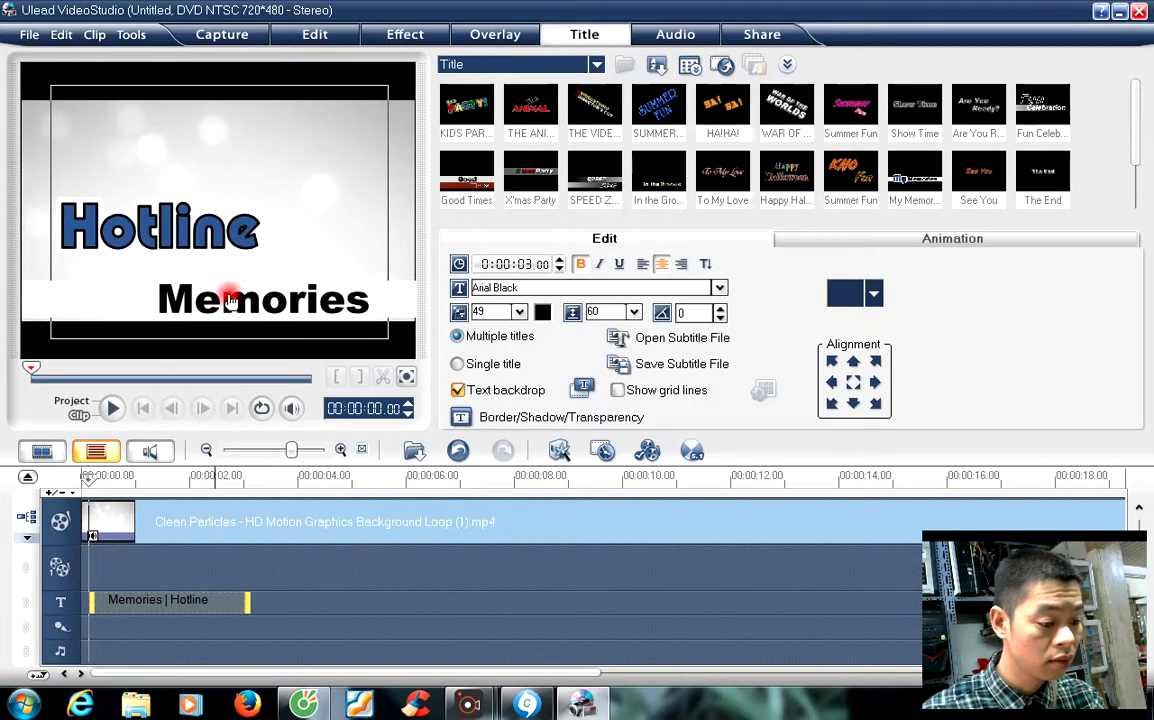
pyautogui.click(357, 298)
pyautogui.moveTo(368, 298); pyautogui.dragTo(140, 293)
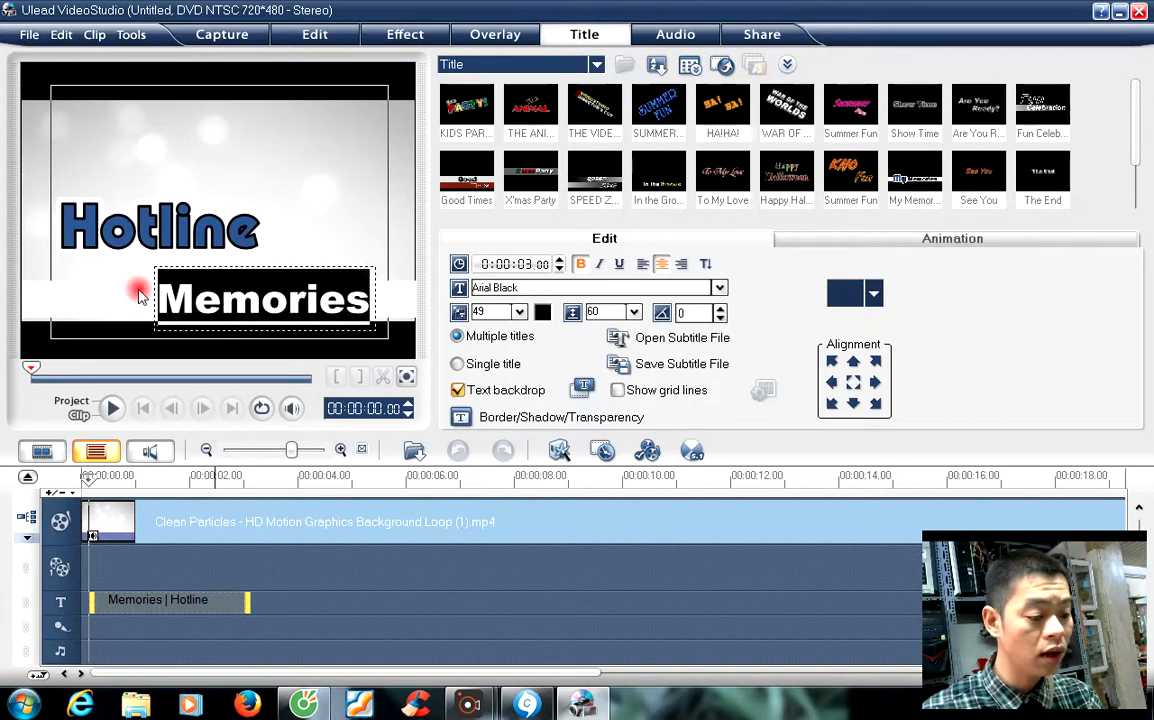
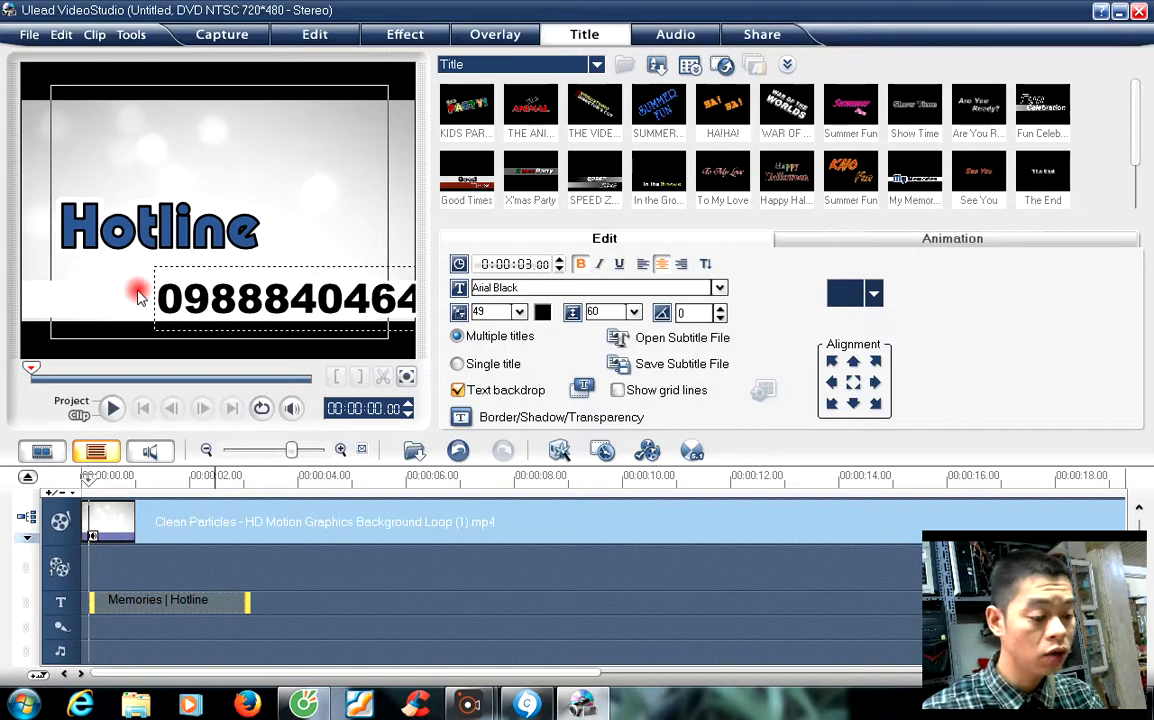
pyautogui.click(275, 262)
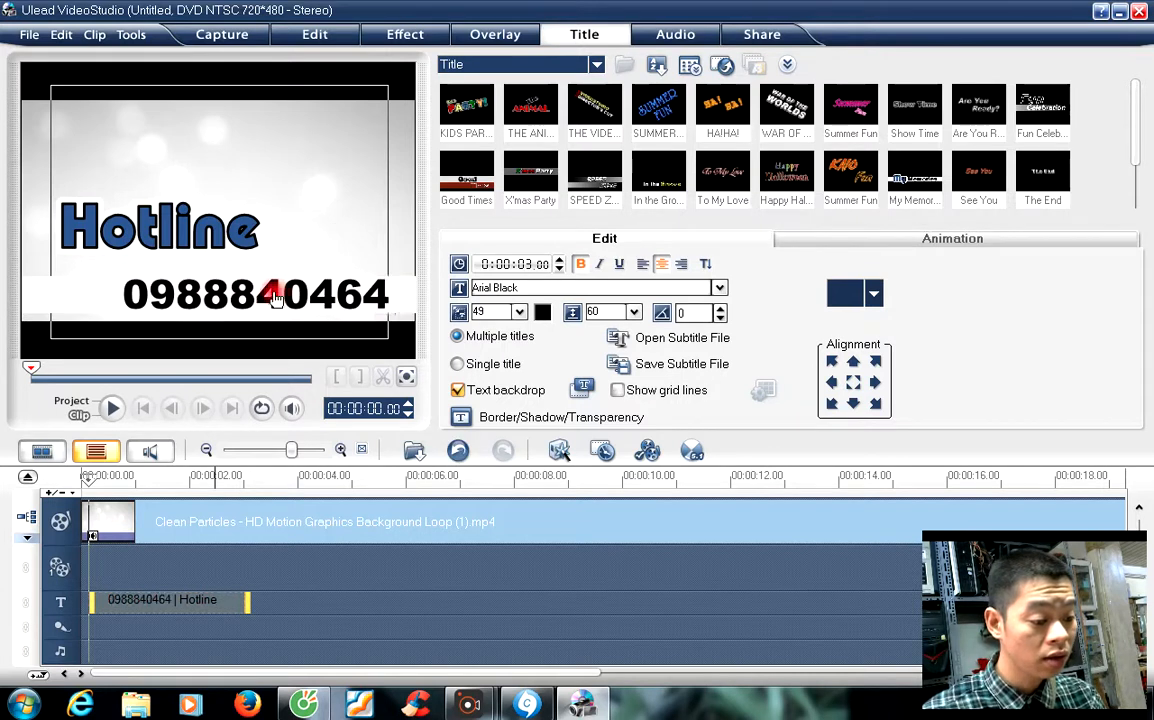
# Step: Select the Hotline line and bring up the orange shades in the Color Picker
pyautogui.click(258, 227)
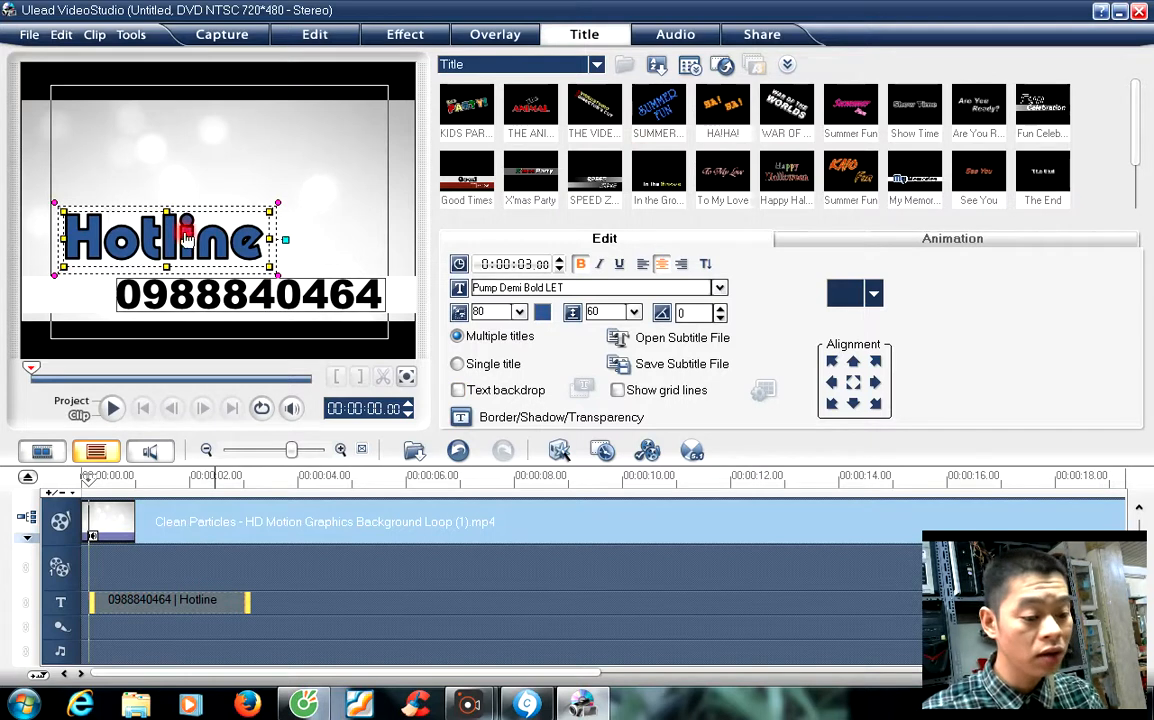
pyautogui.click(542, 313)
pyautogui.click(607, 331)
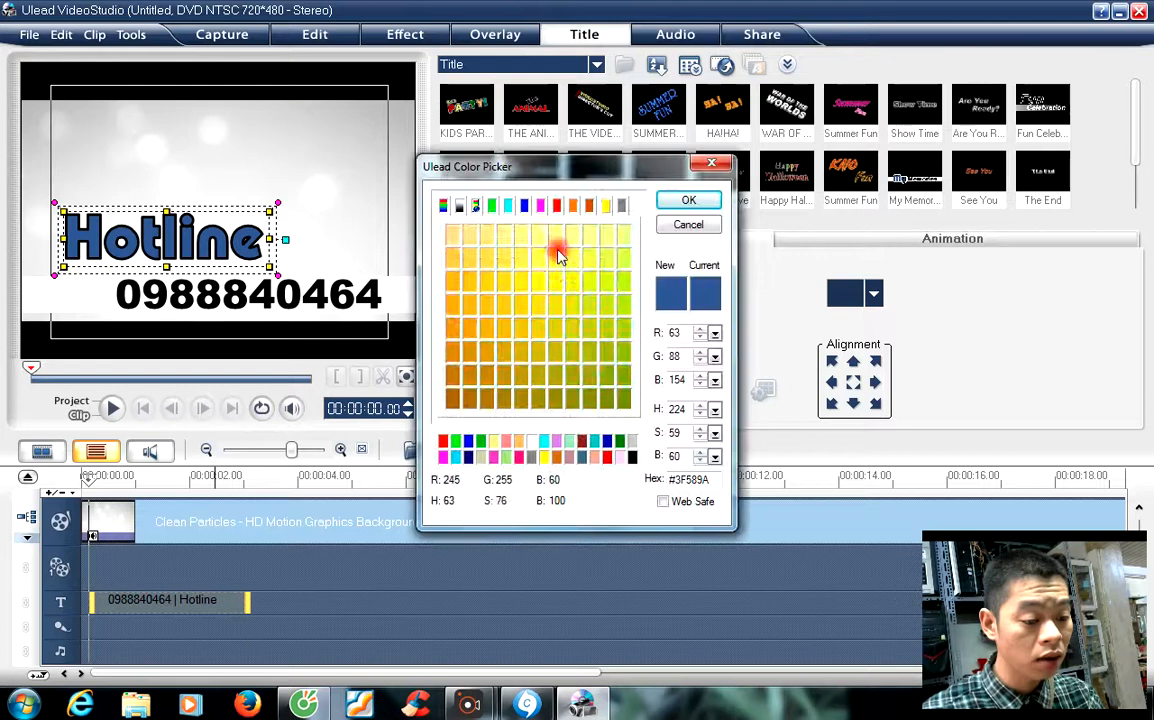
pyautogui.click(574, 206)
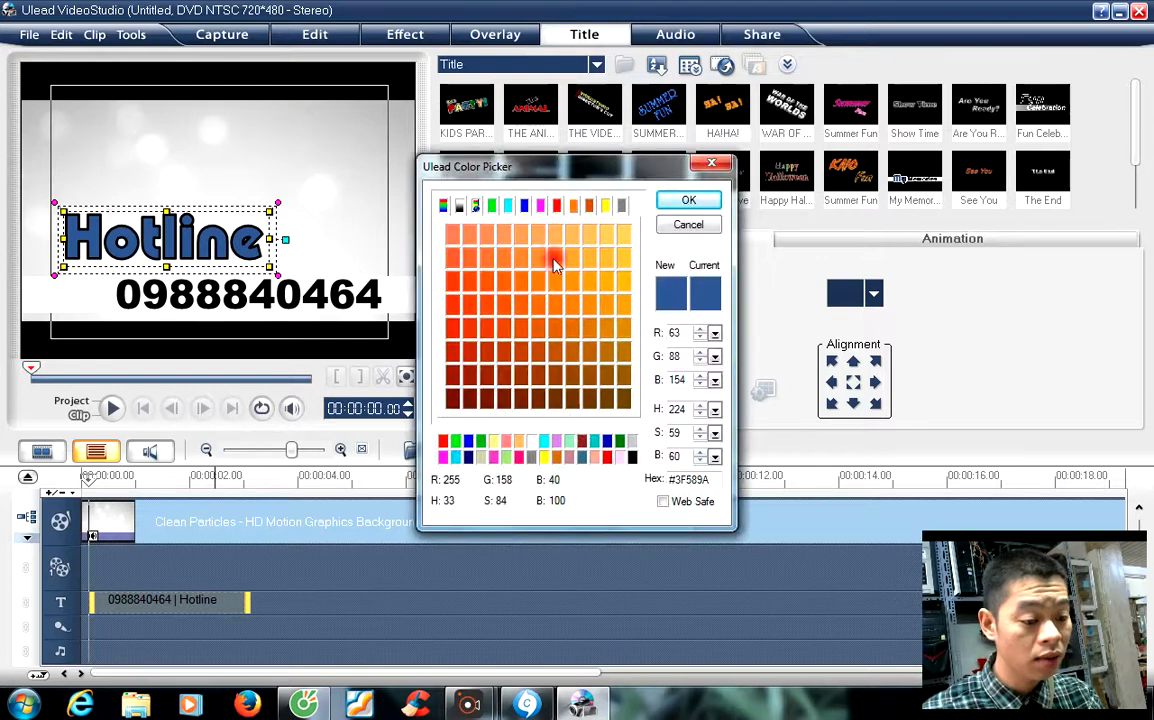
# Step: Colour the Hotline text orange
pyautogui.click(535, 252)
pyautogui.click(688, 203)
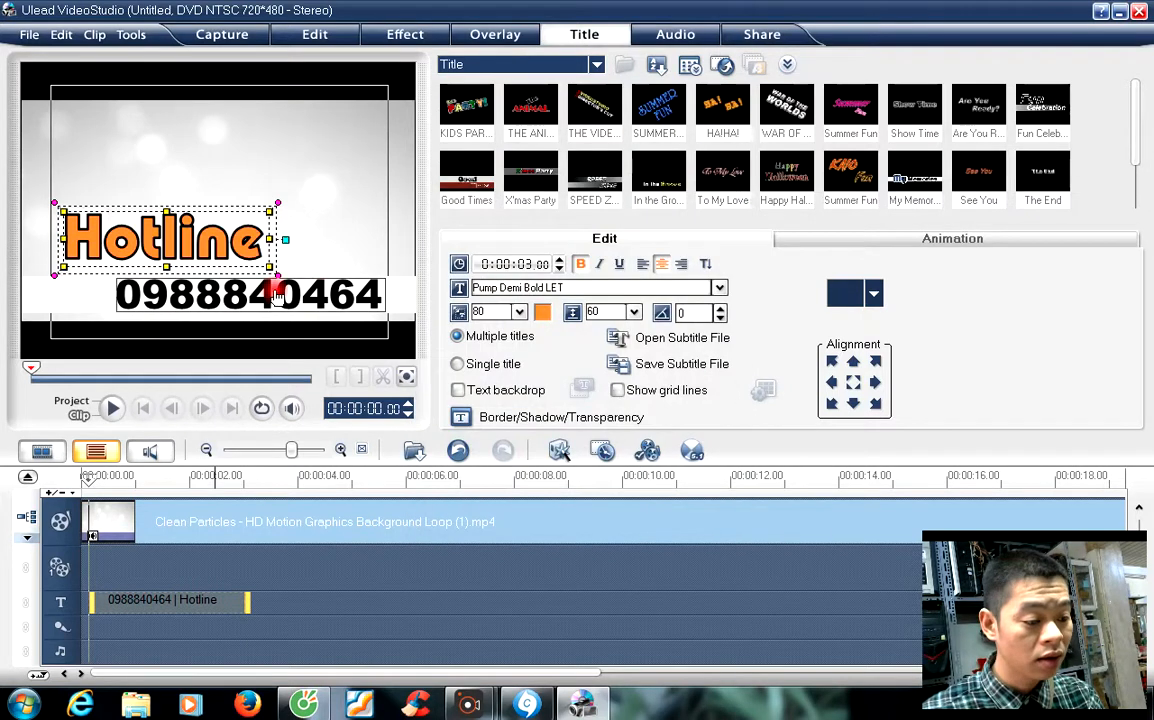
pyautogui.click(309, 630)
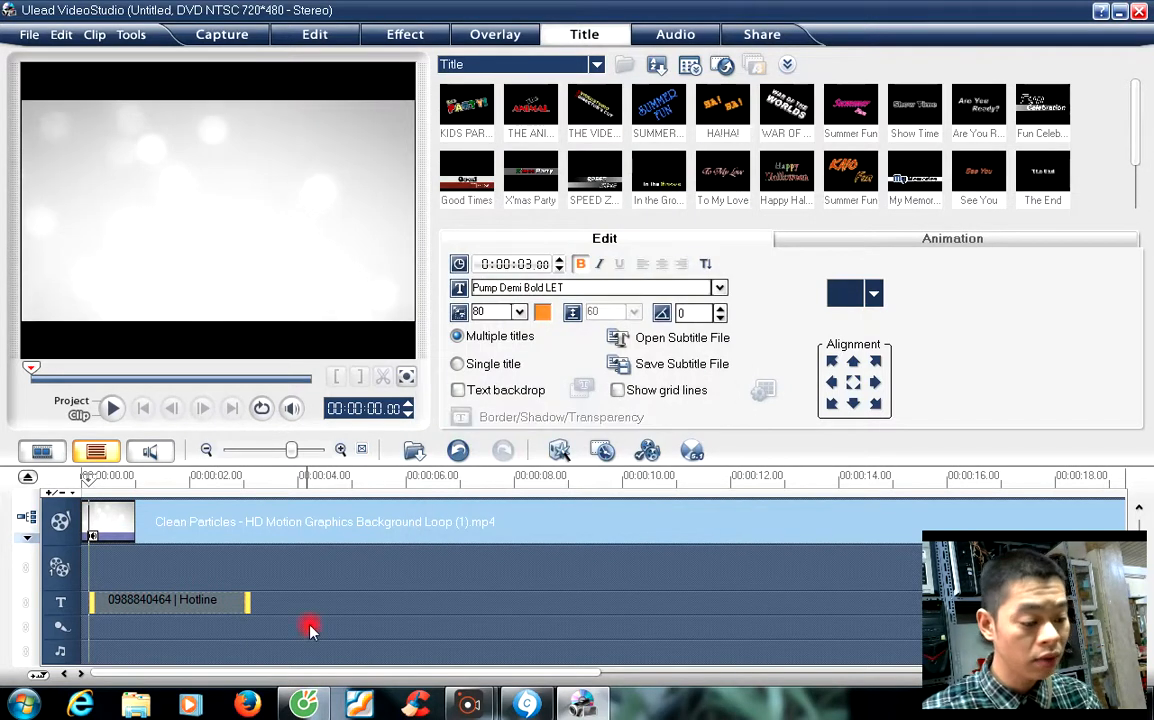
# Step: Extend the title clip to the end of the background and preview the project
pyautogui.click(250, 603)
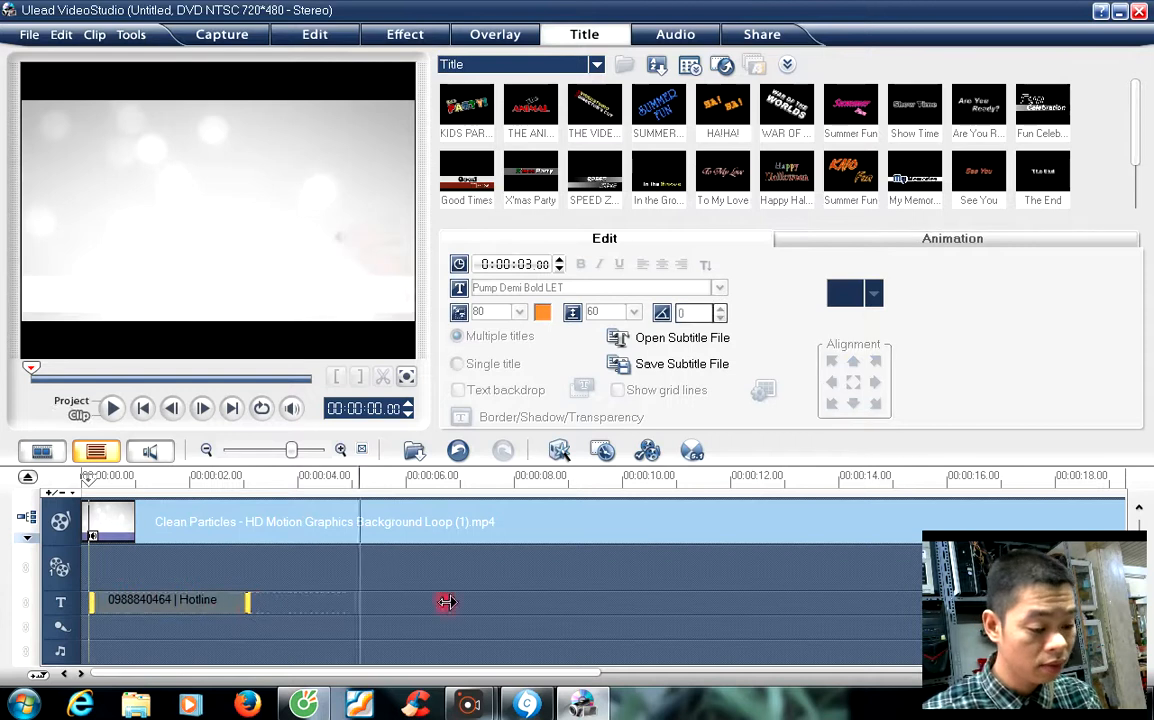
pyautogui.moveTo(1104, 595); pyautogui.dragTo(1020, 612)
pyautogui.click(762, 555)
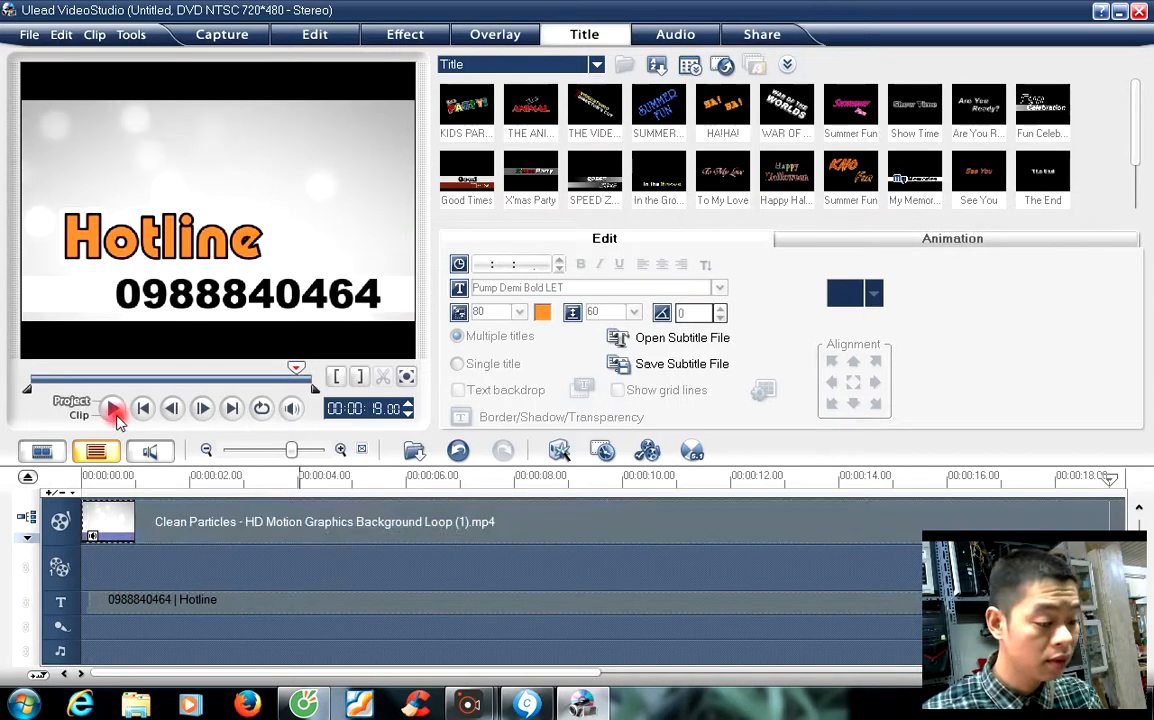
pyautogui.click(112, 409)
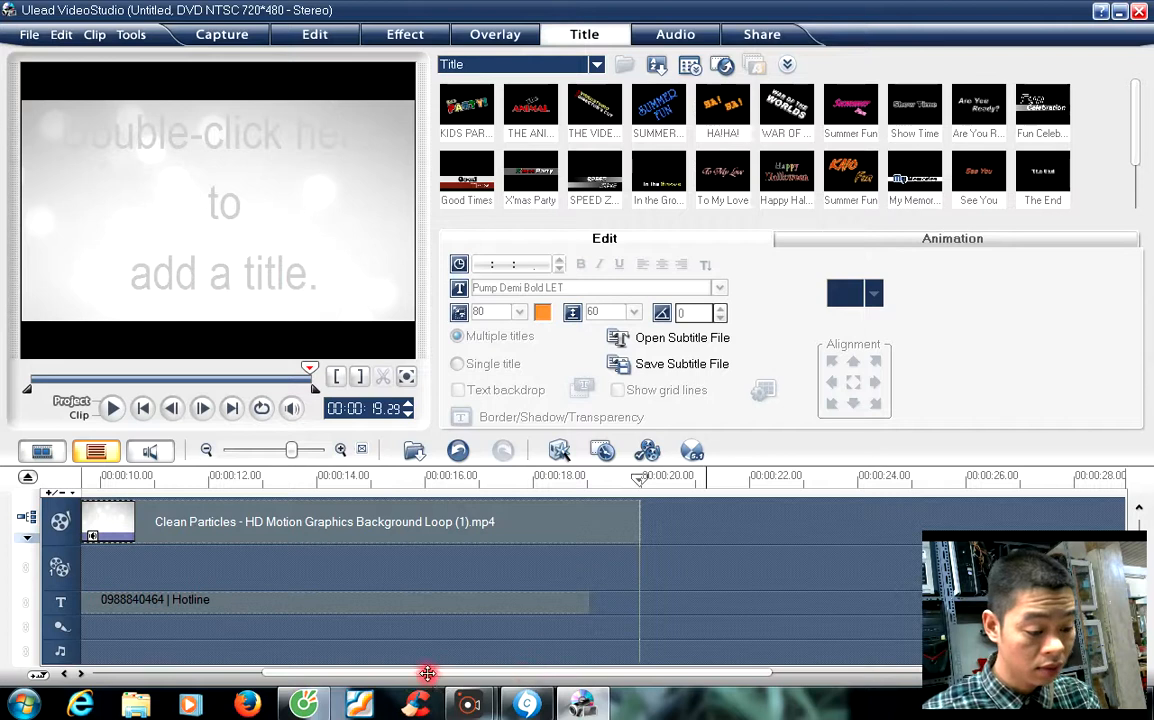
pyautogui.moveTo(436, 666); pyautogui.dragTo(224, 669)
pyautogui.click(110, 408)
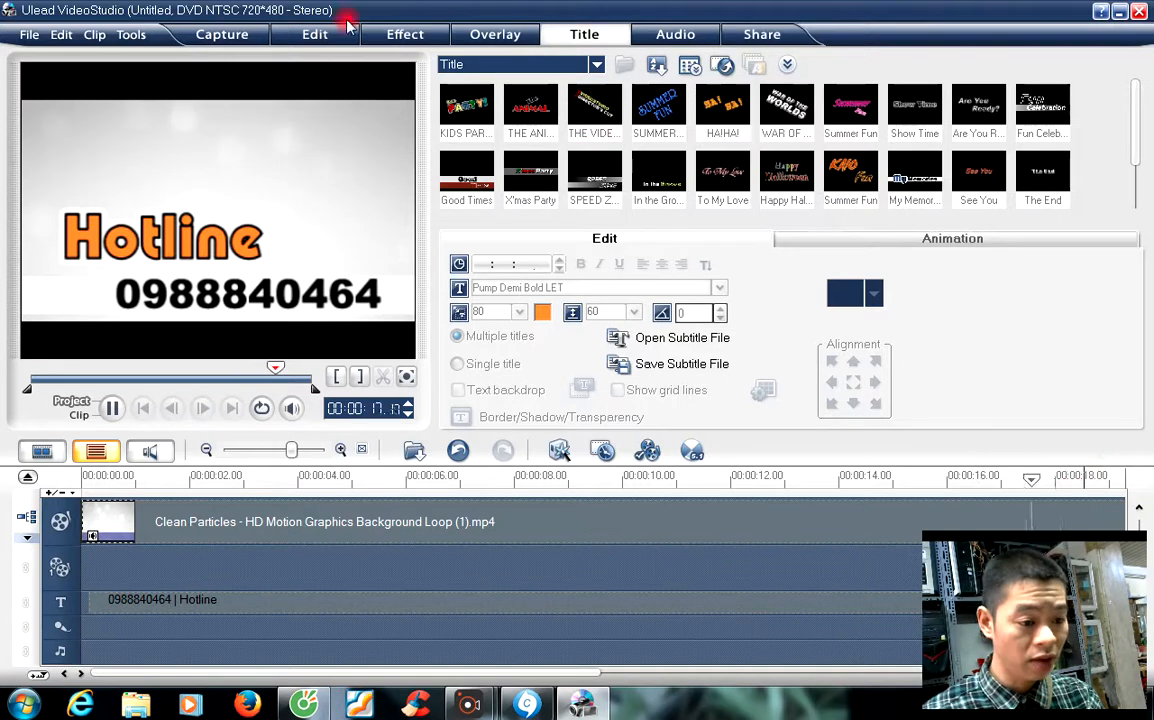
pyautogui.click(676, 35)
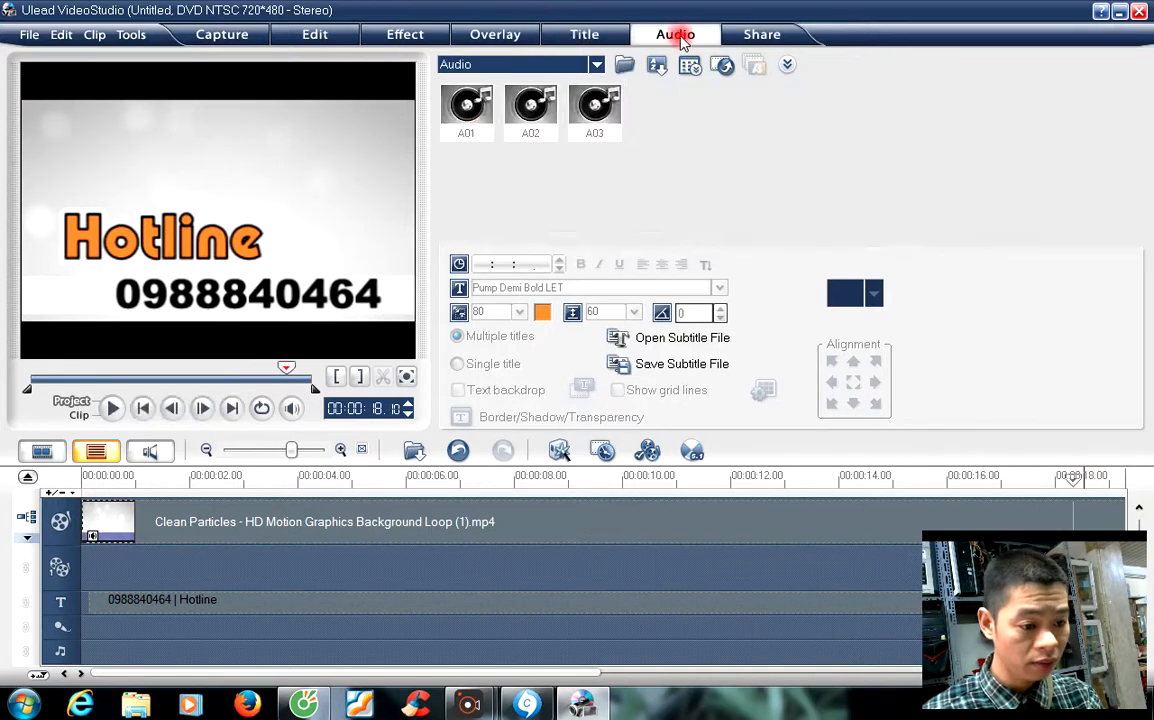
pyautogui.moveTo(466, 110); pyautogui.dragTo(83, 628)
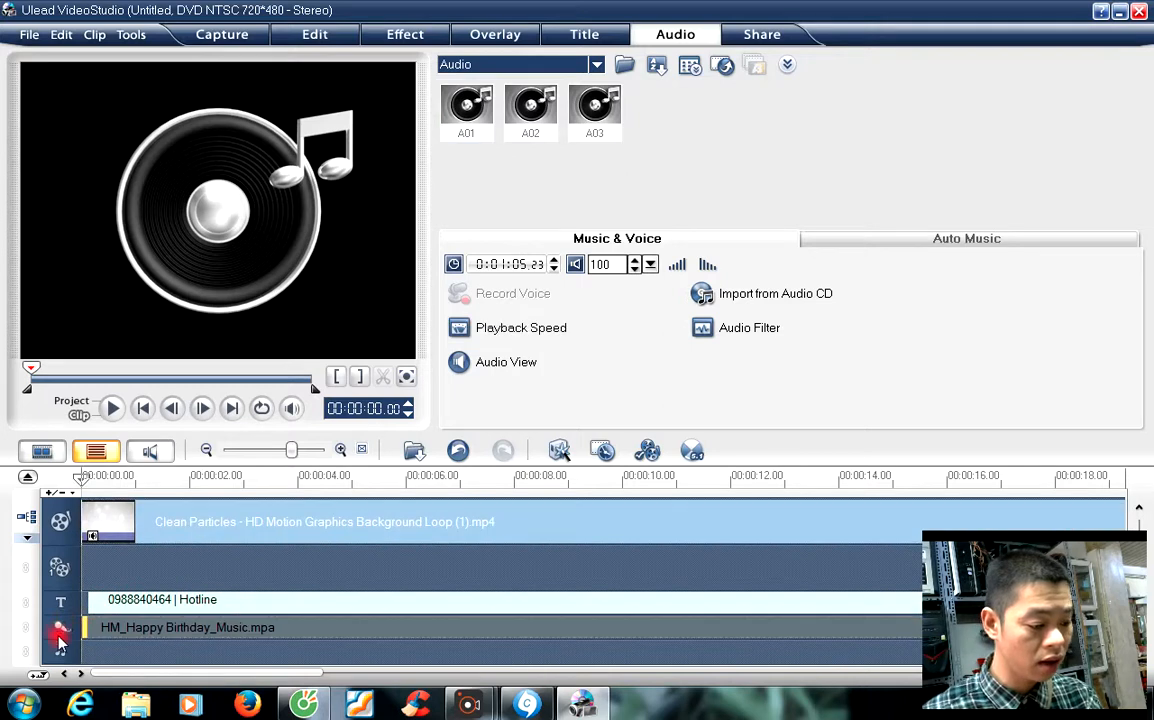
pyautogui.click(195, 577)
pyautogui.click(311, 521)
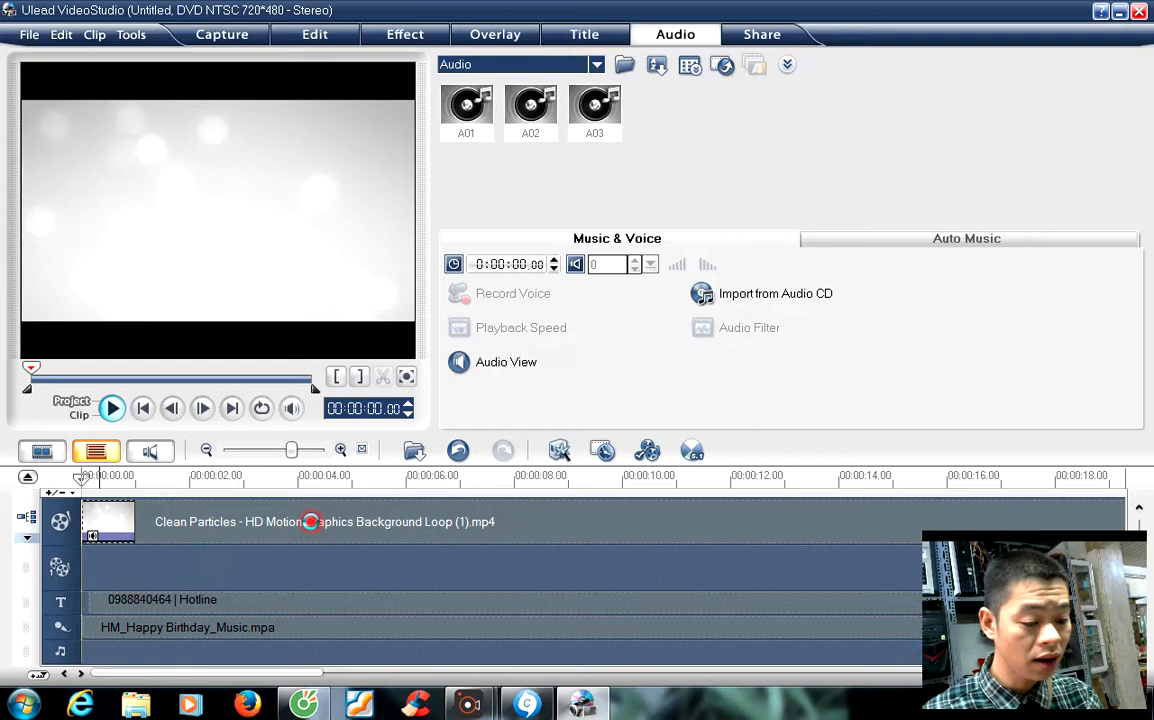
pyautogui.press('space')
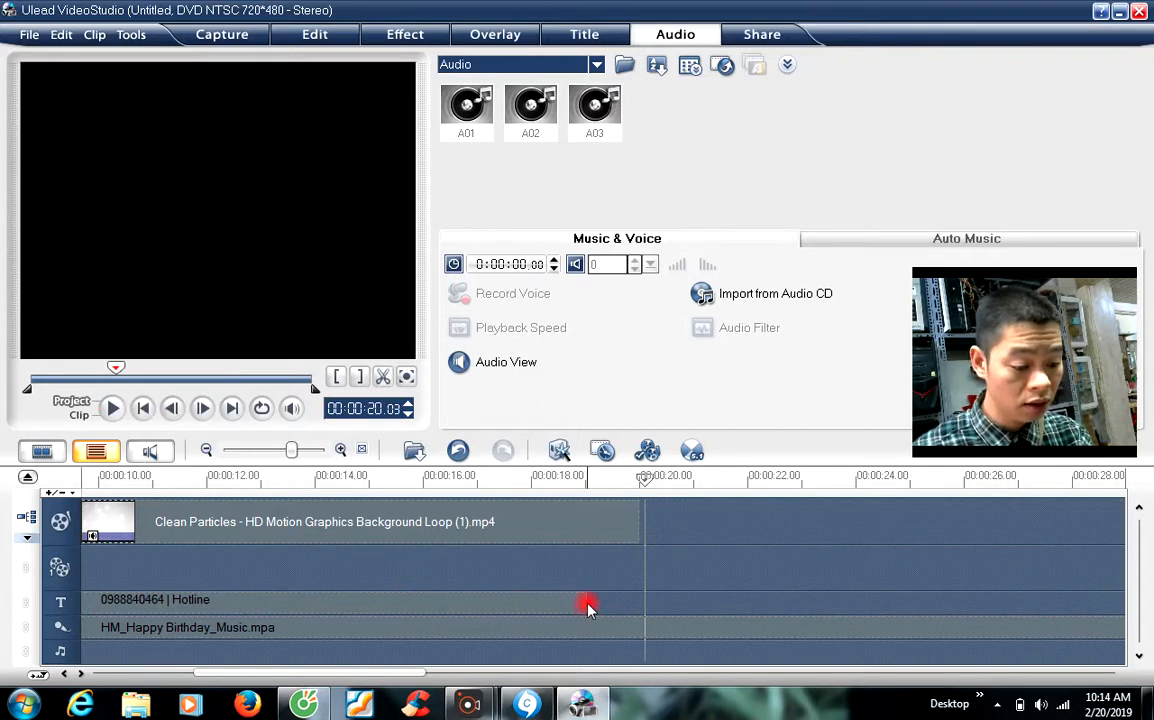
pyautogui.click(583, 605)
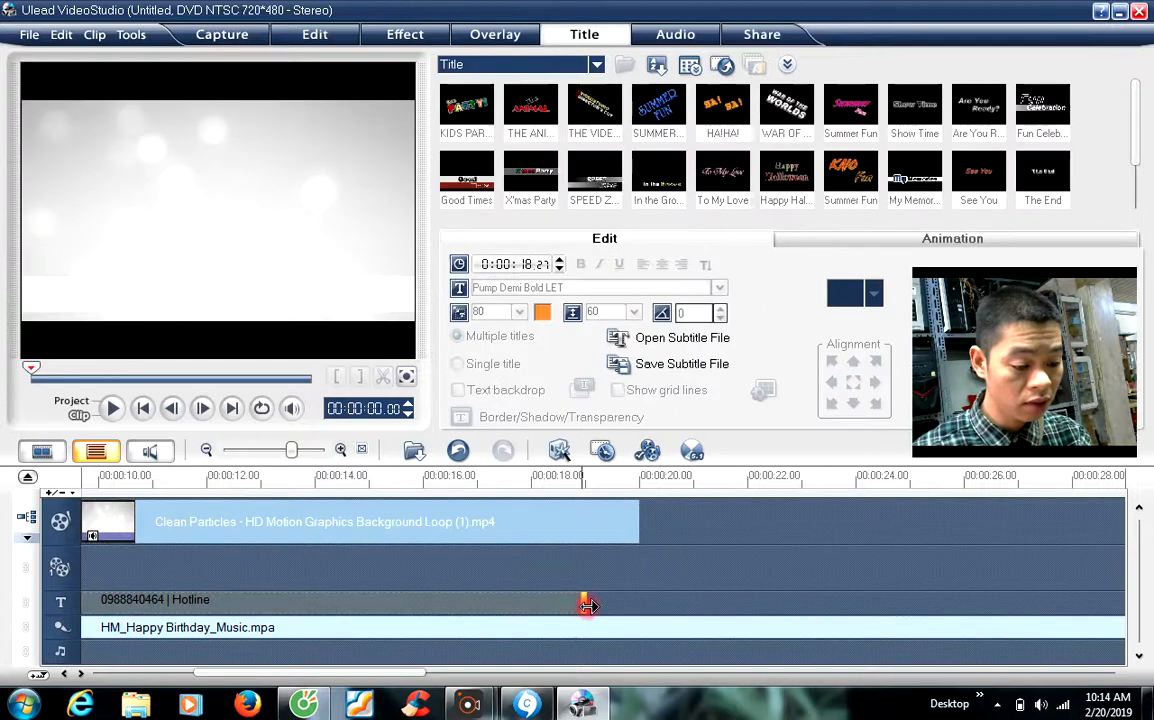
# Step: Trim the Hotline title to end at 14 seconds and add a 'Thank you' title after it
pyautogui.moveTo(588, 605); pyautogui.dragTo(323, 605)
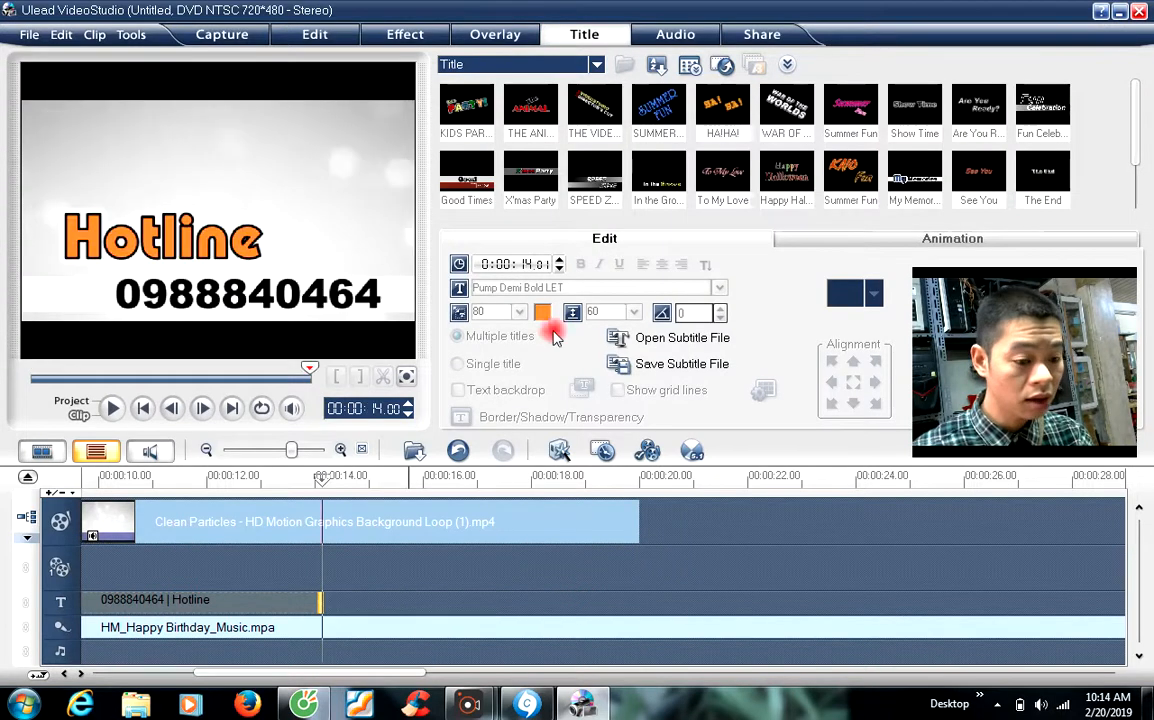
pyautogui.moveTo(914, 178); pyautogui.dragTo(493, 612)
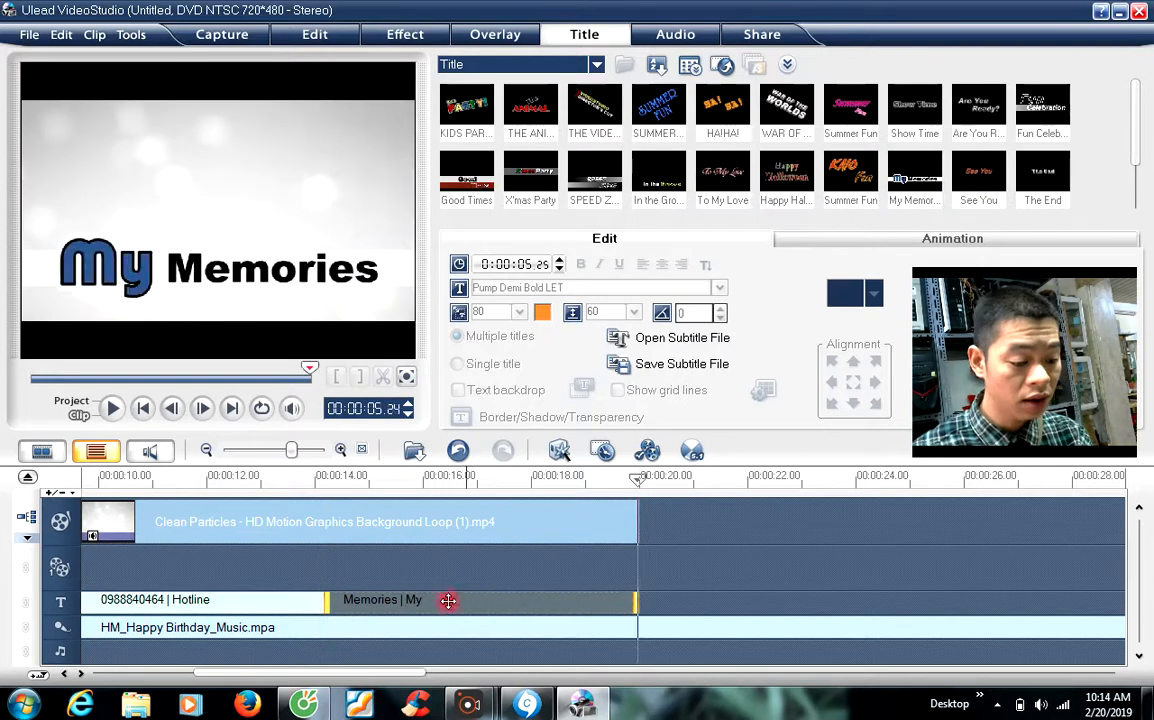
pyautogui.click(140, 280)
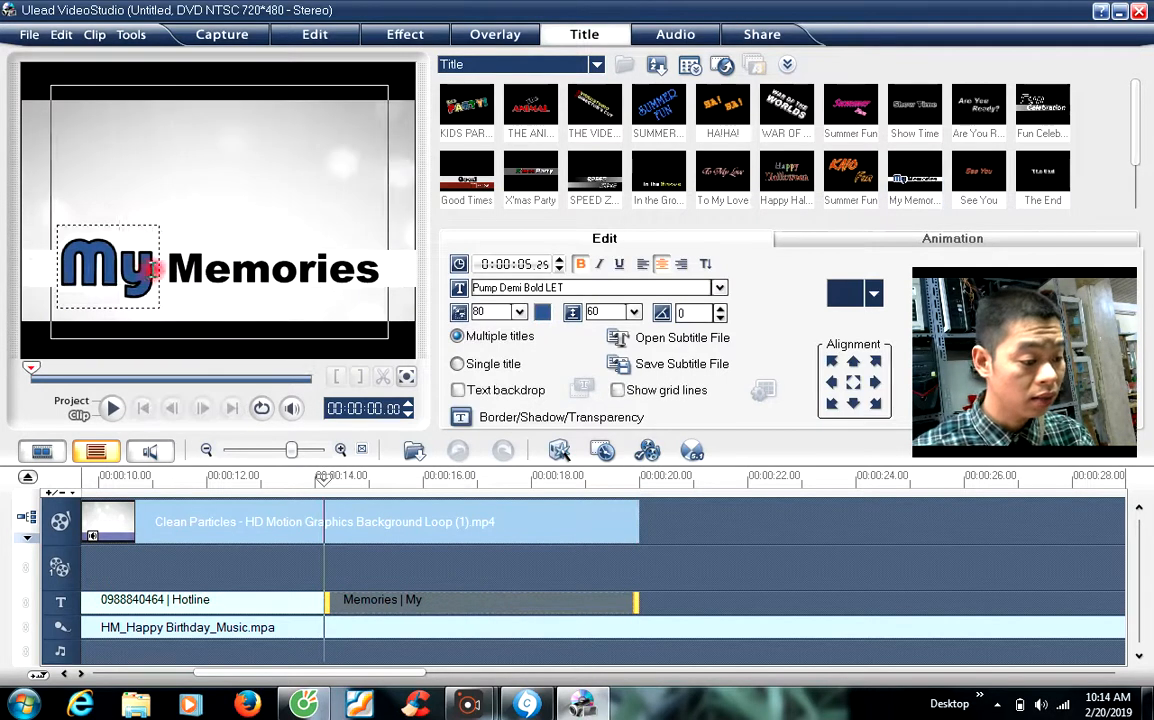
pyautogui.write('Camr')
pyautogui.press('BackSpace')
pyautogui.press('BackSpace')
pyautogui.press('BackSpace')
pyautogui.press('BackSpace')
pyautogui.write('Than')
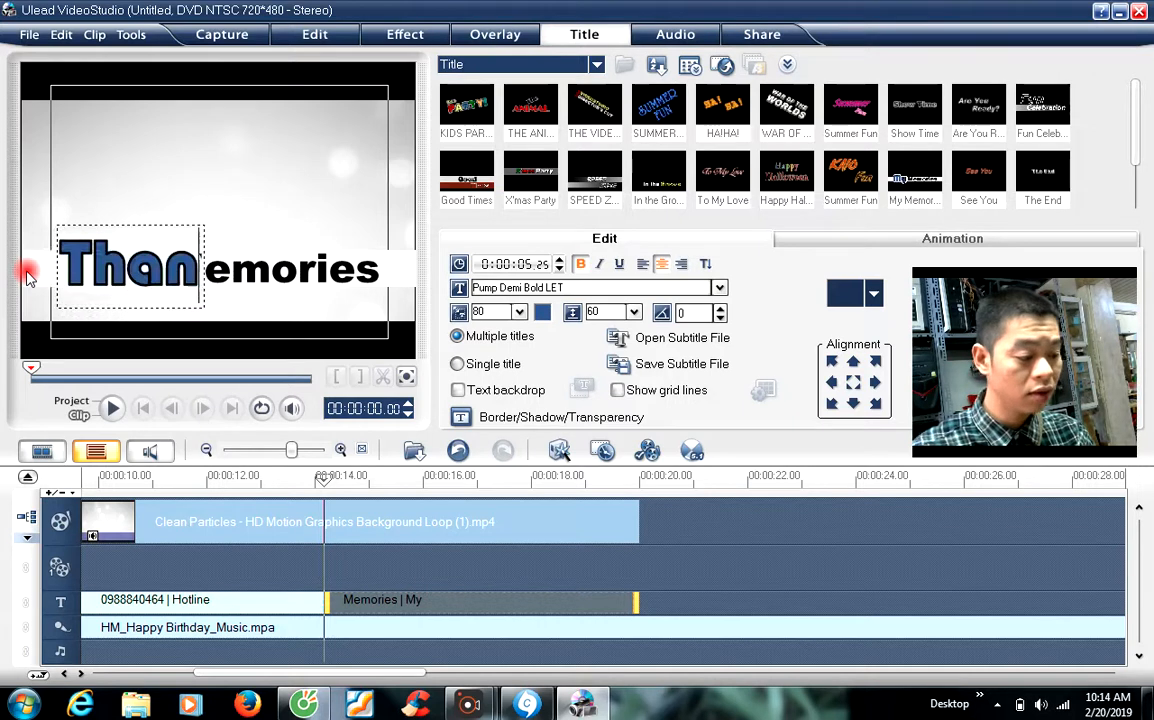
pyautogui.write('k you')
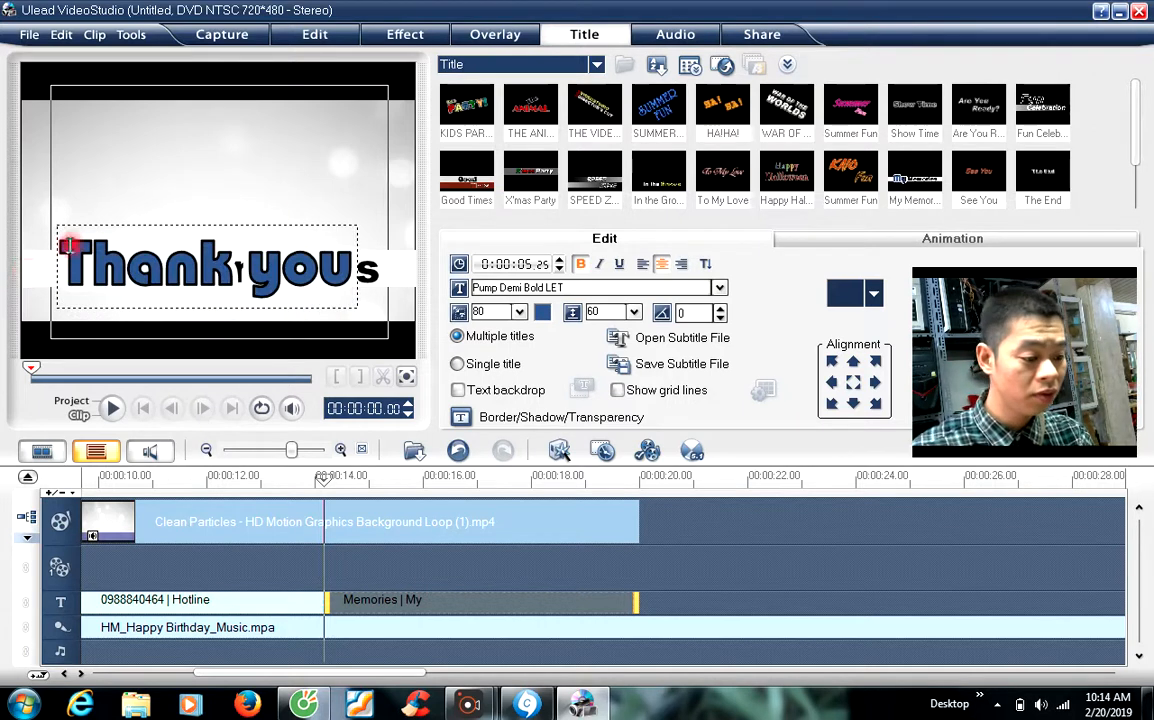
pyautogui.click(274, 216)
pyautogui.moveTo(236, 252); pyautogui.dragTo(262, 164)
# Step: Change the second line to 'Dang ky nhe' and position it under Thank you
pyautogui.doubleClick(270, 278)
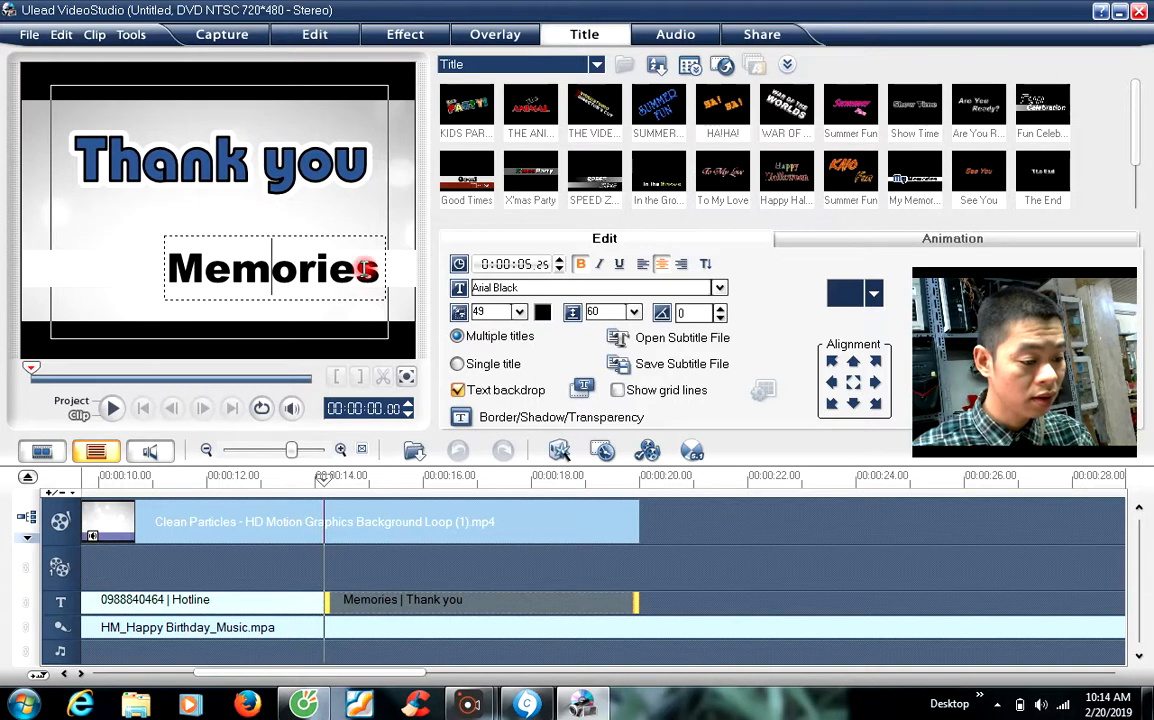
pyautogui.moveTo(372, 272); pyautogui.dragTo(164, 245)
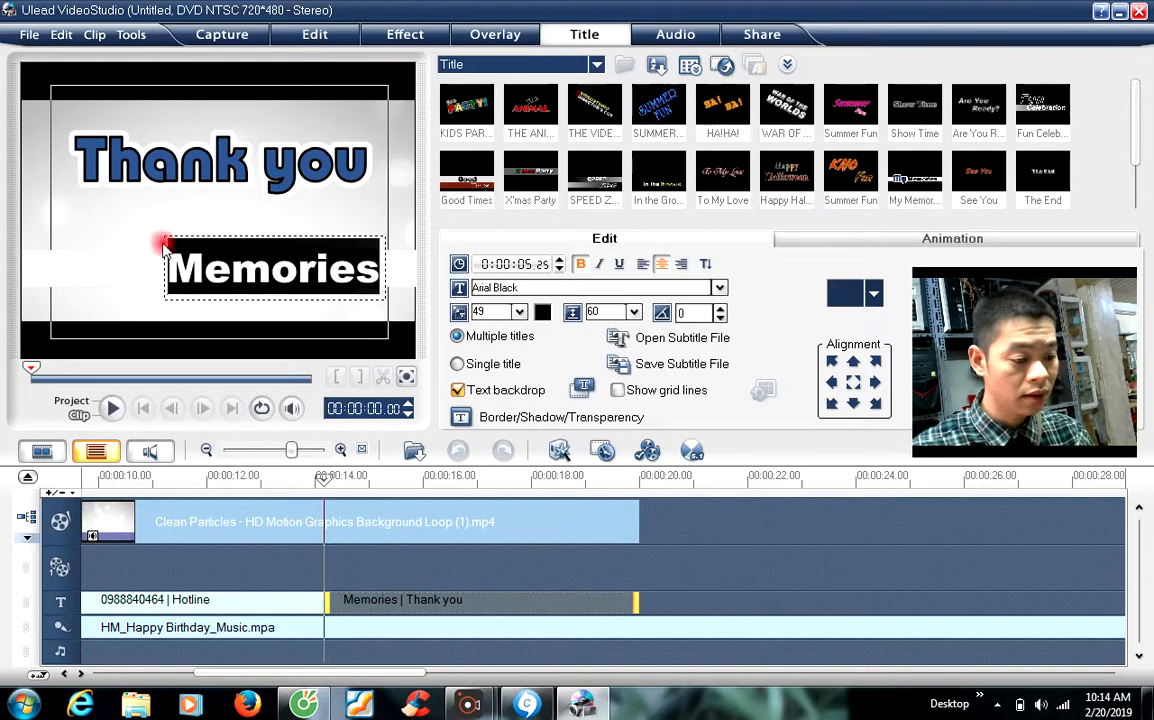
pyautogui.write('DA')
pyautogui.press('BackSpace')
pyautogui.write('Dang')
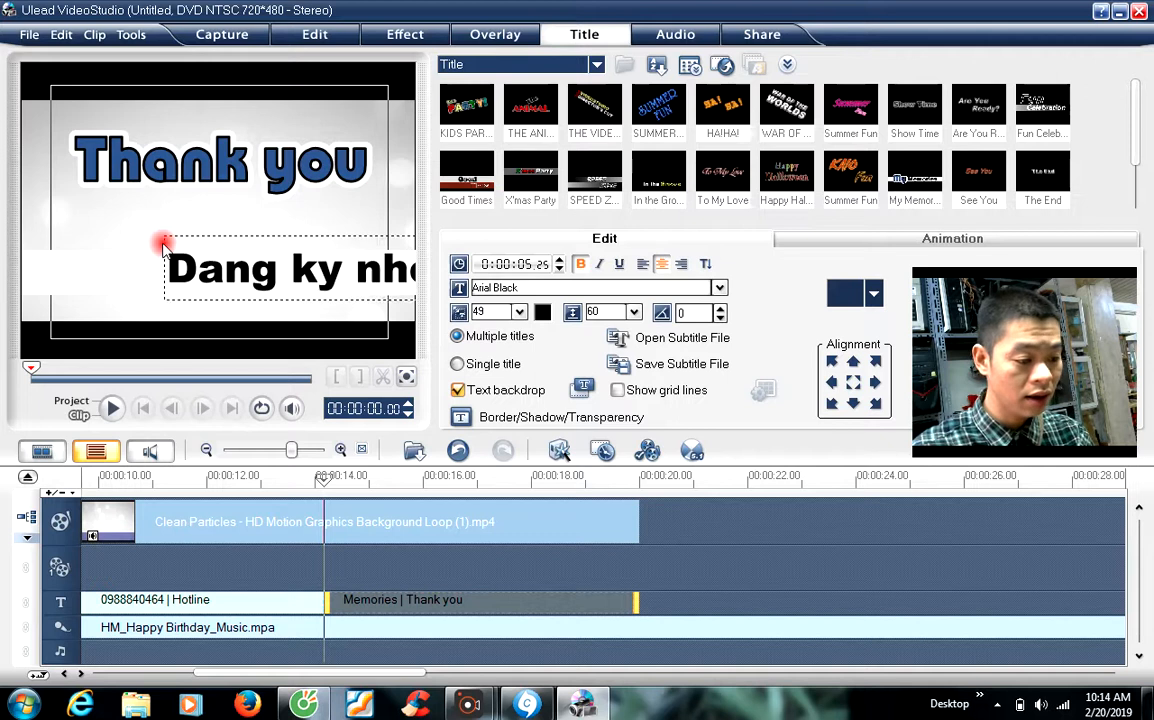
pyautogui.click(300, 188)
pyautogui.moveTo(276, 266); pyautogui.dragTo(207, 284)
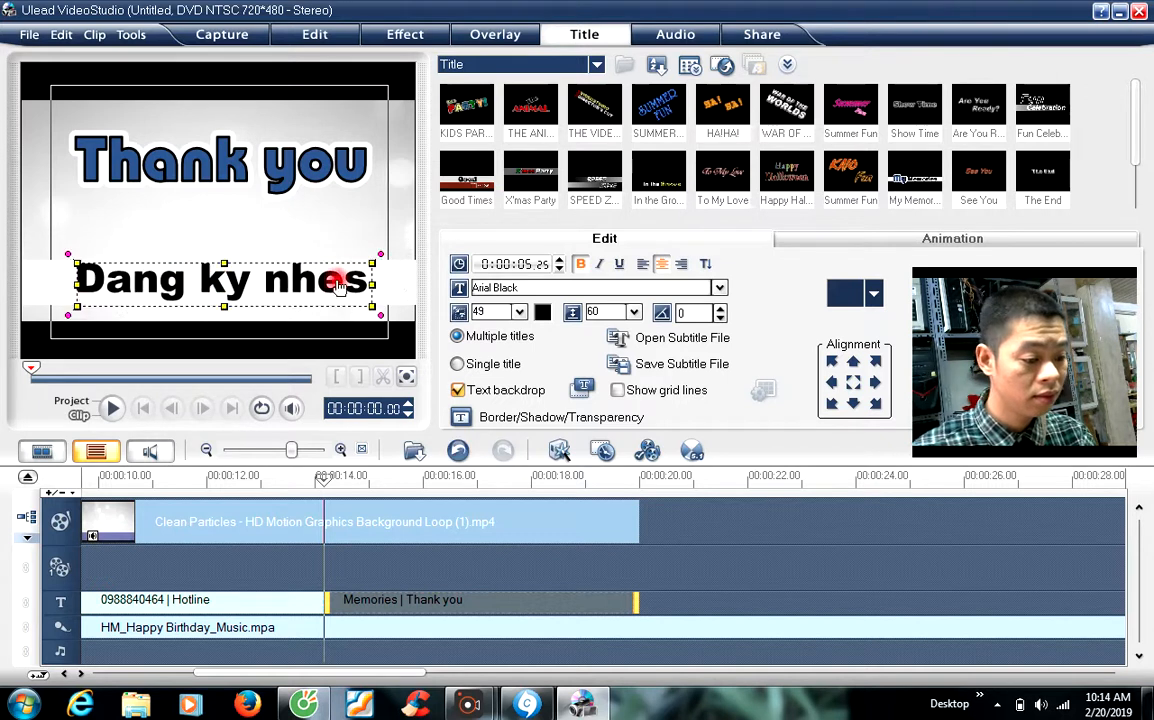
pyautogui.moveTo(346, 277); pyautogui.dragTo(362, 283)
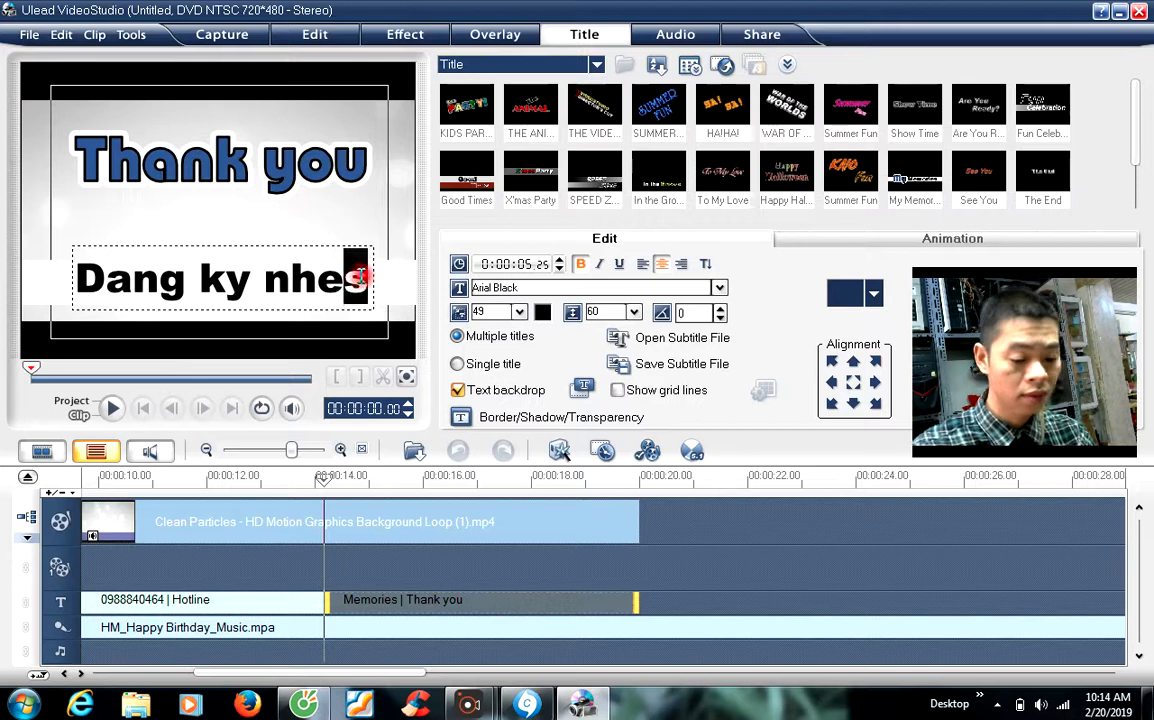
pyautogui.press('BackSpace')
pyautogui.click(494, 236)
pyautogui.click(336, 199)
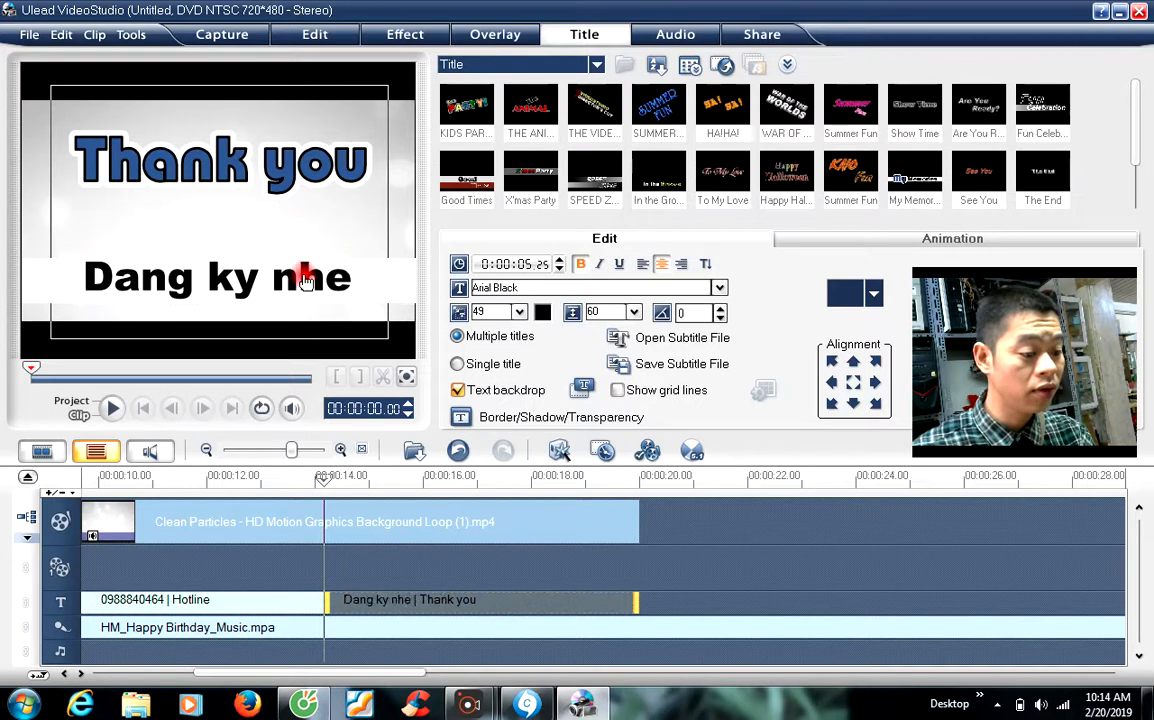
pyautogui.click(305, 280)
pyautogui.click(361, 215)
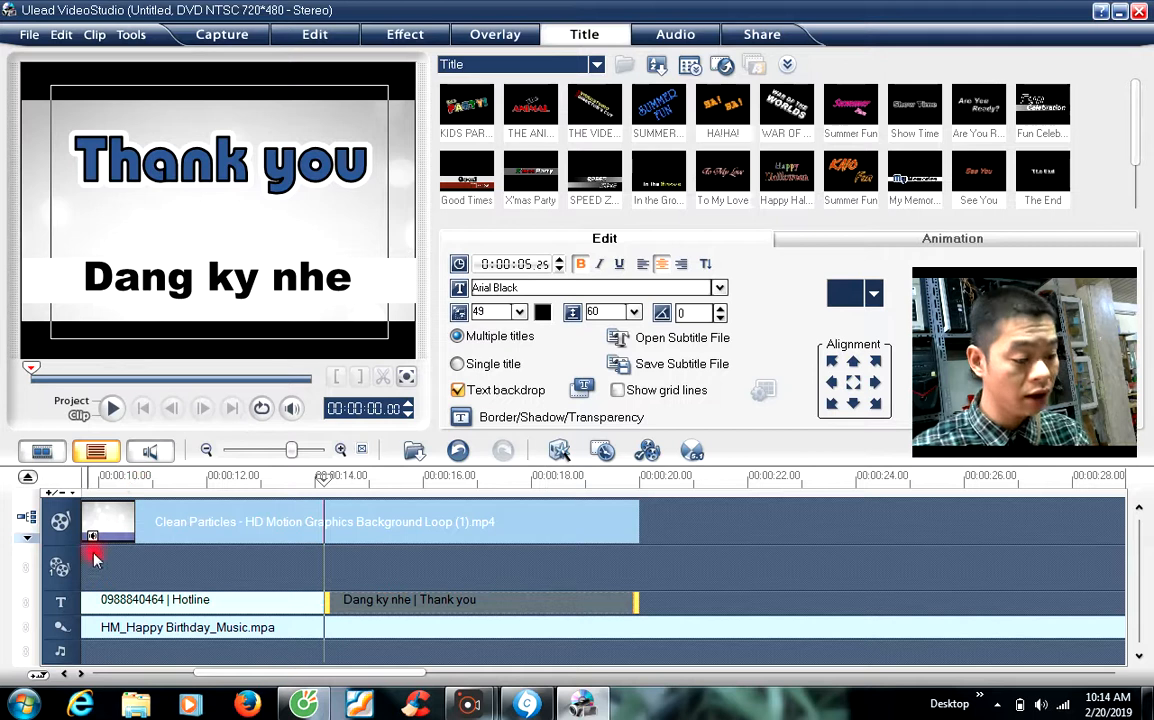
pyautogui.click(85, 478)
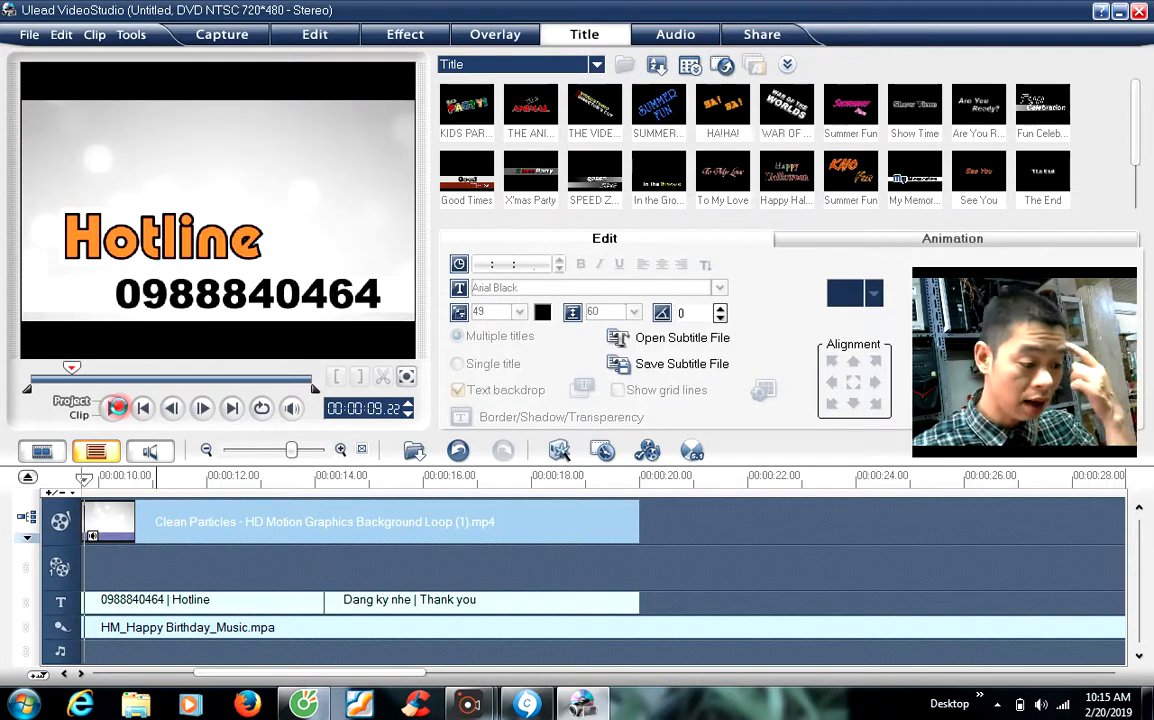
pyautogui.click(116, 409)
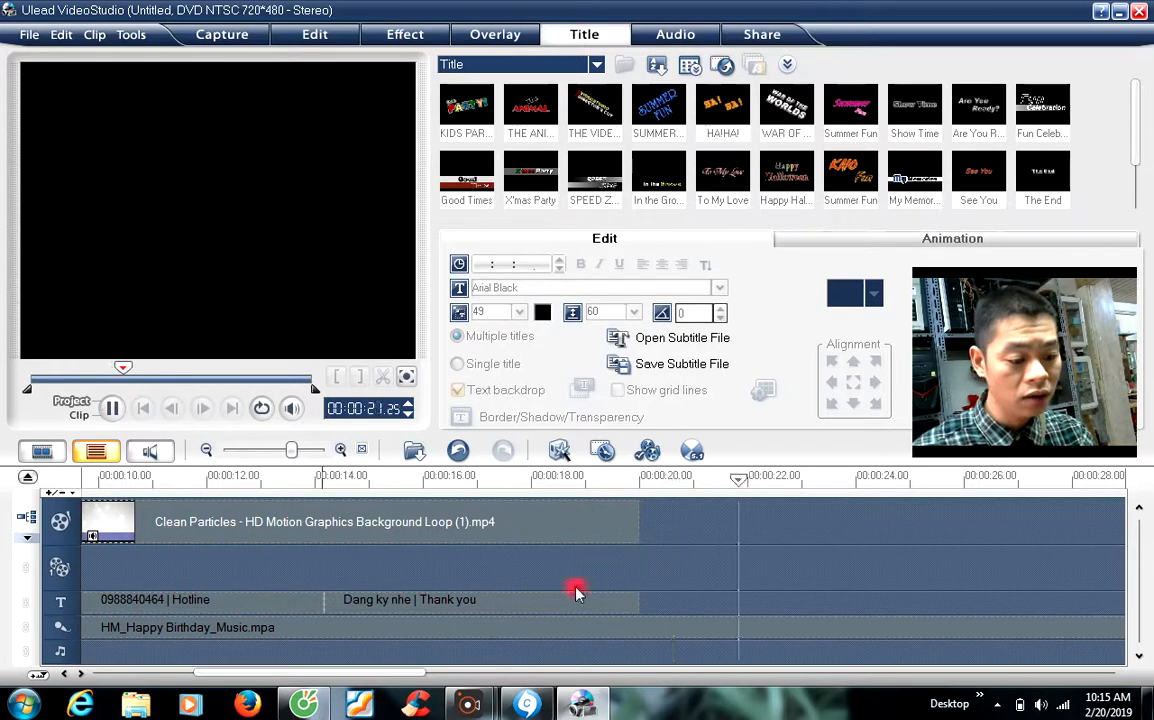
pyautogui.click(115, 410)
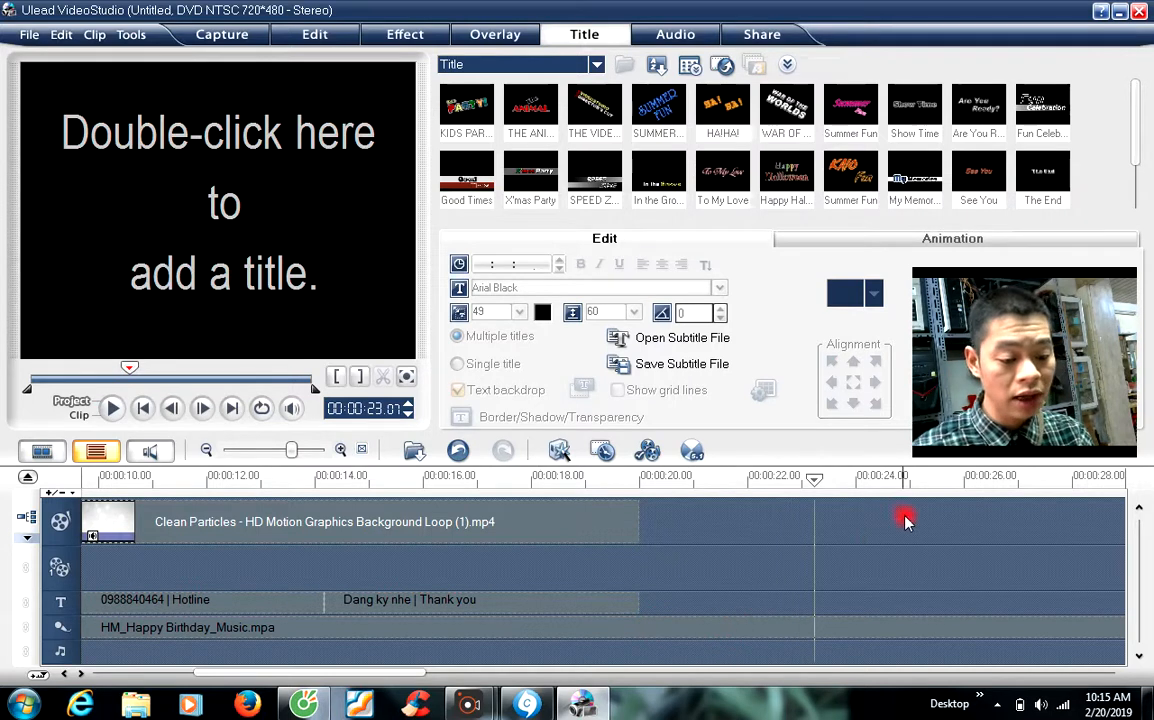
# Step: Render an HDV 720p - 30p (for PC) video named 'intro khang test for youtube'
pyautogui.click(770, 33)
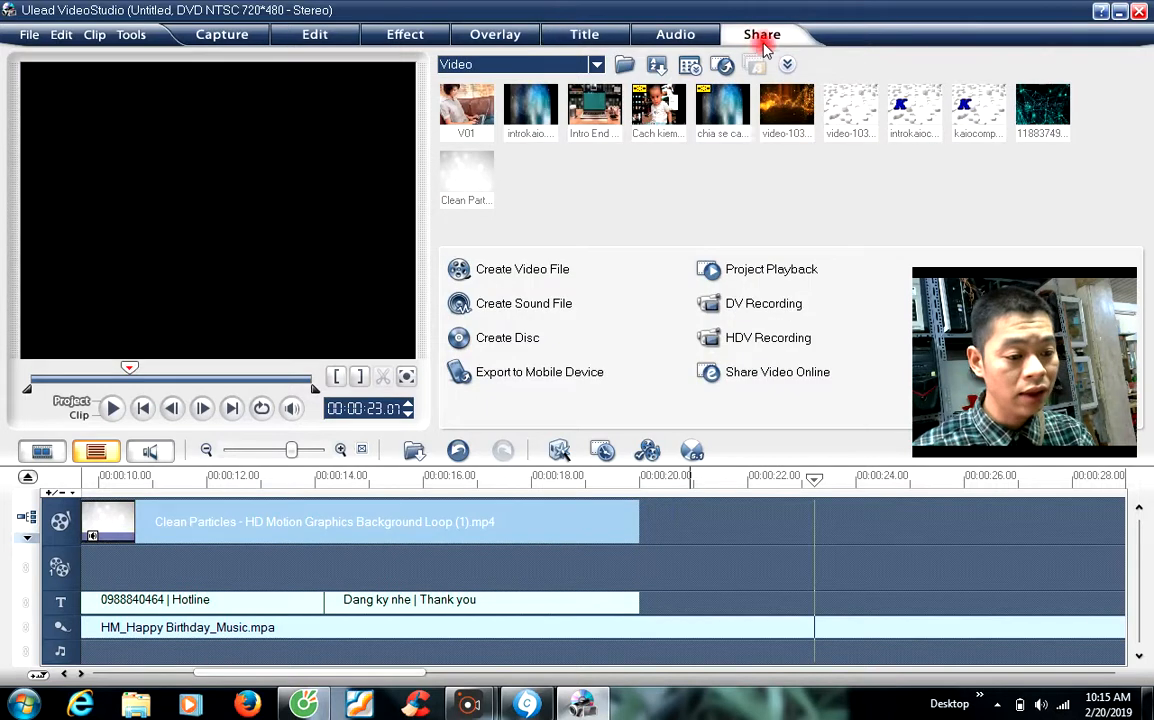
pyautogui.click(502, 268)
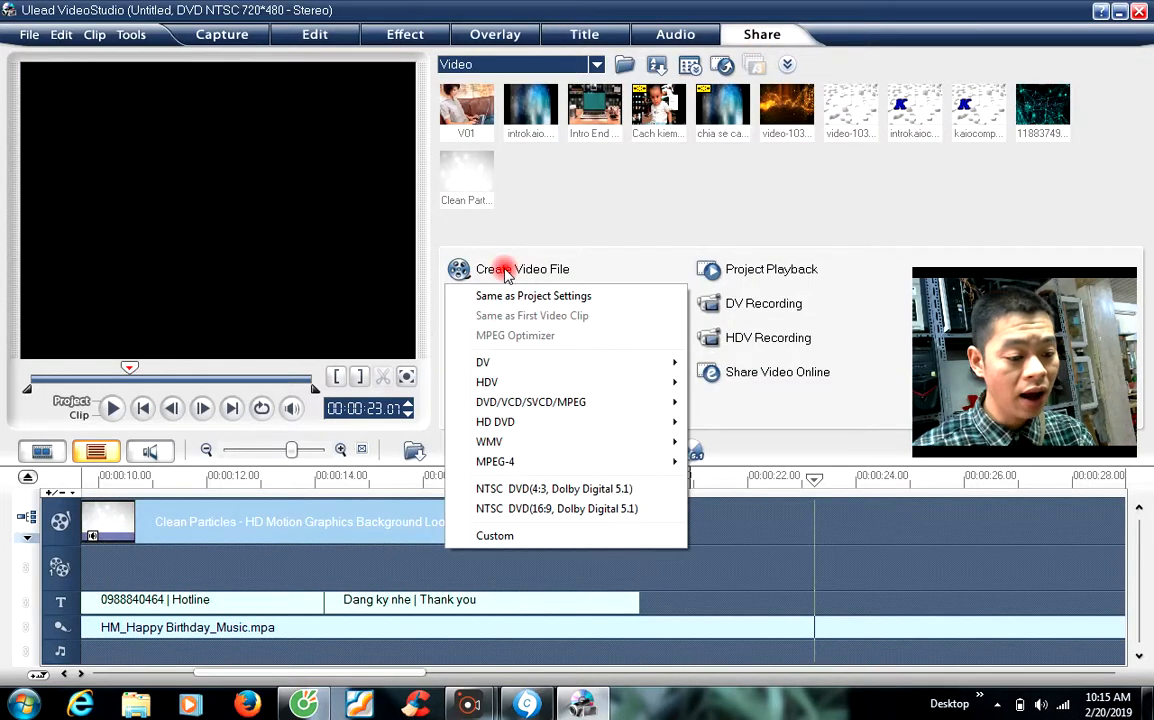
pyautogui.moveTo(536, 388)
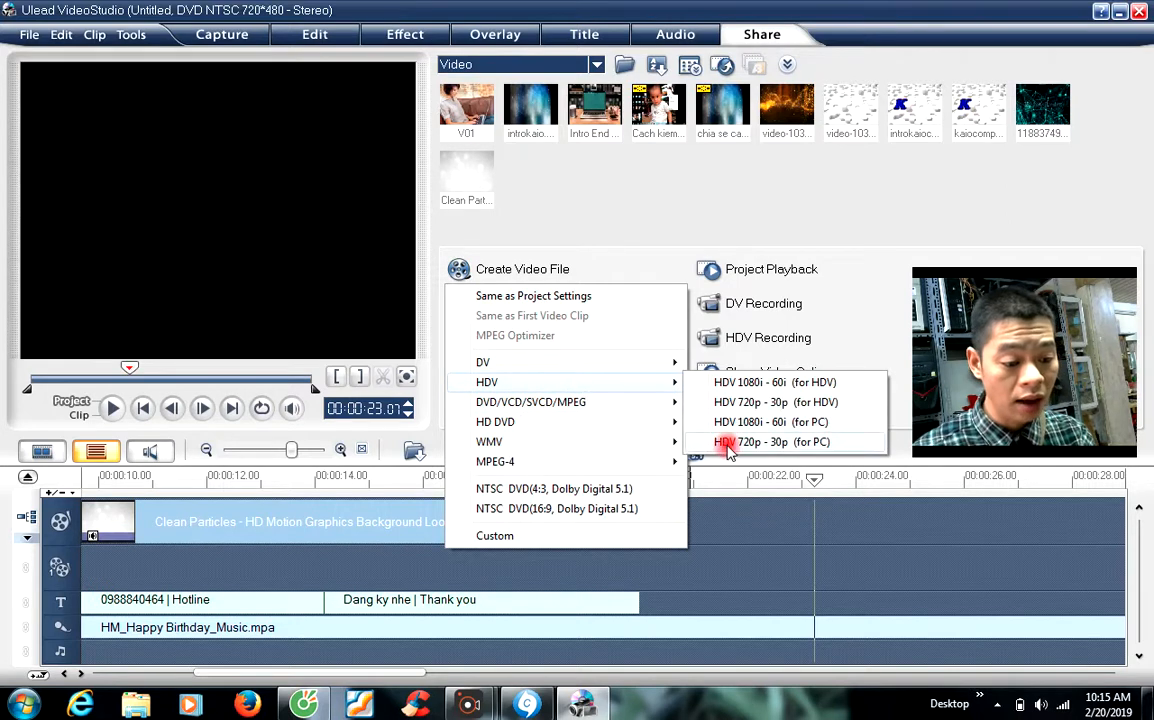
pyautogui.click(800, 443)
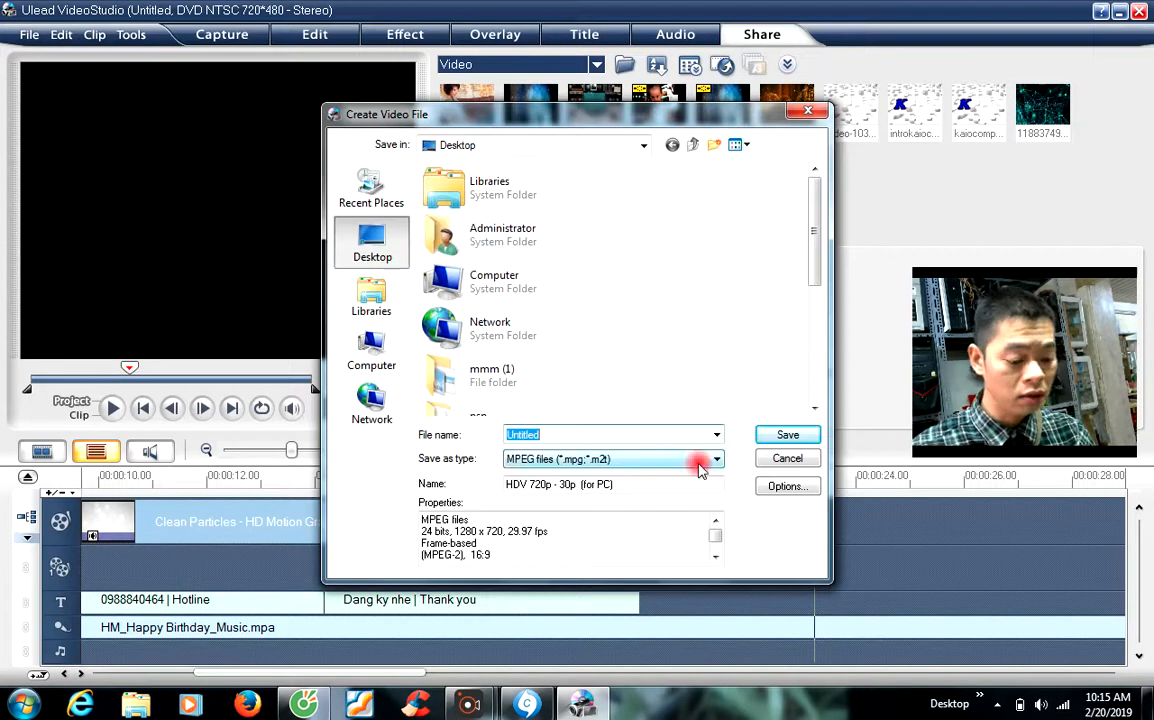
pyautogui.write('intro khang test for')
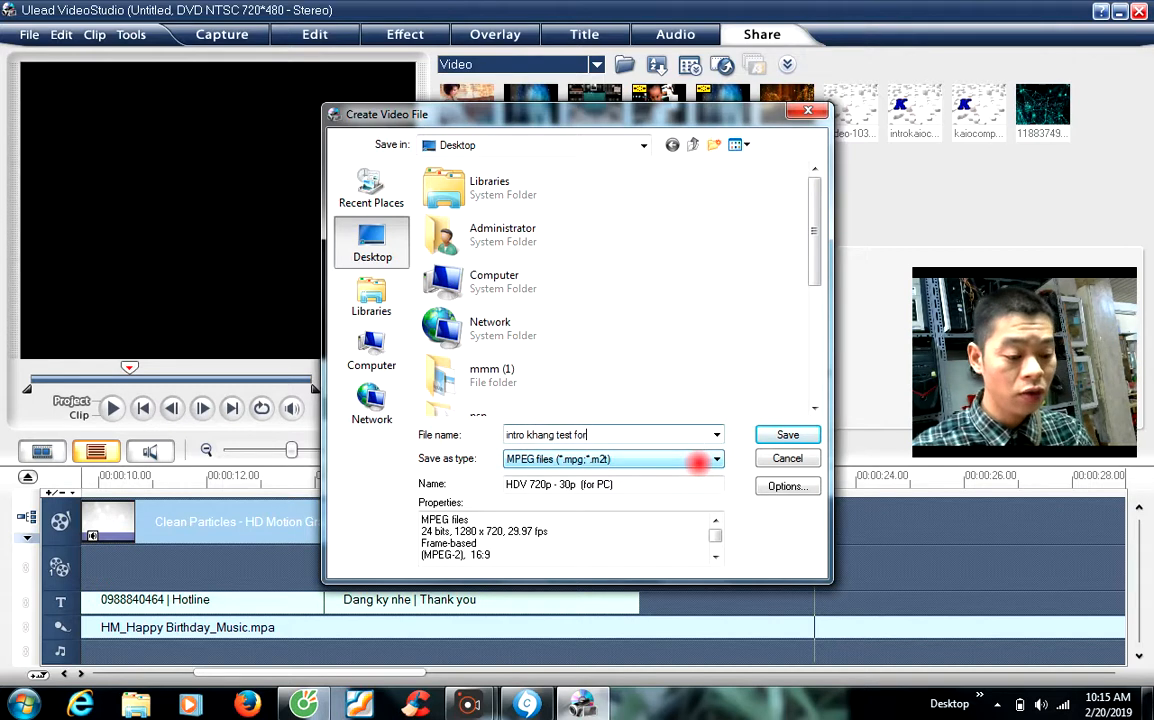
pyautogui.write('youtub')
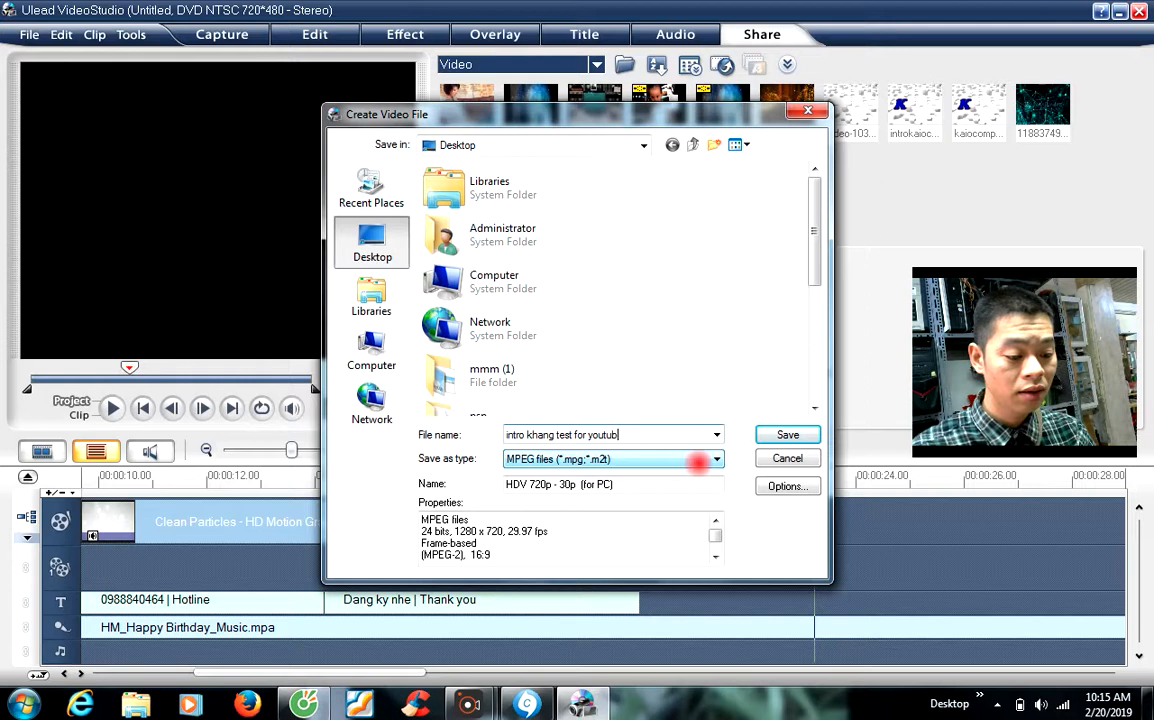
pyautogui.write('e')
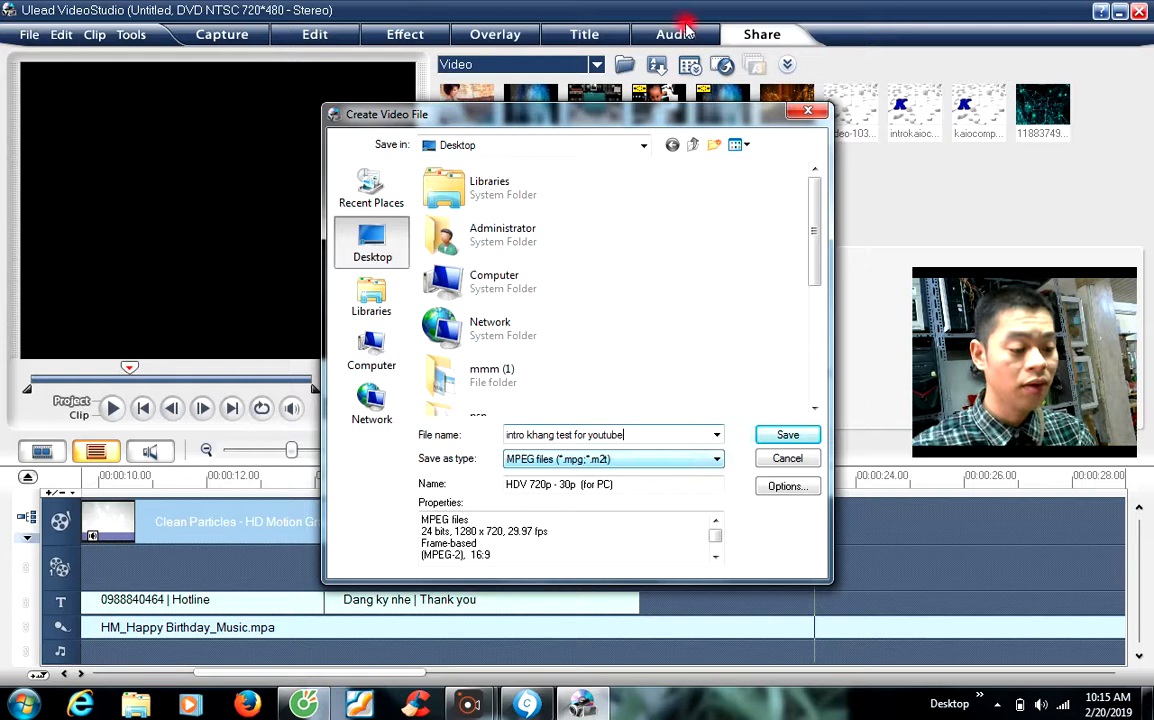
pyautogui.click(787, 435)
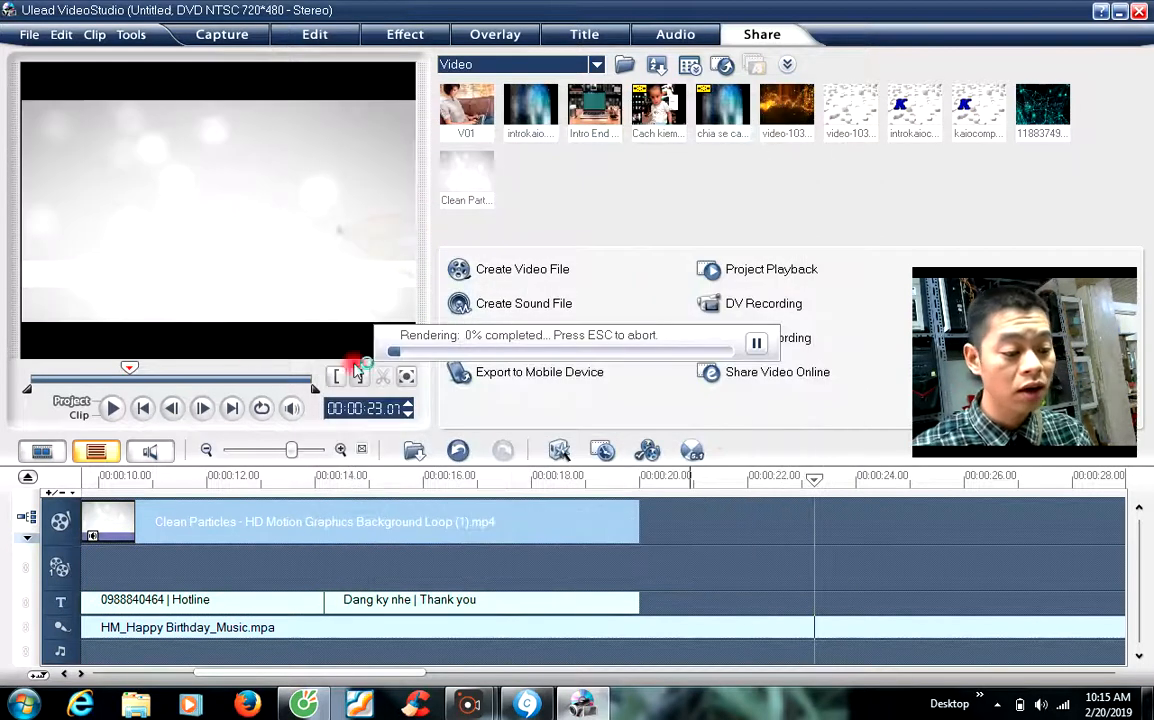